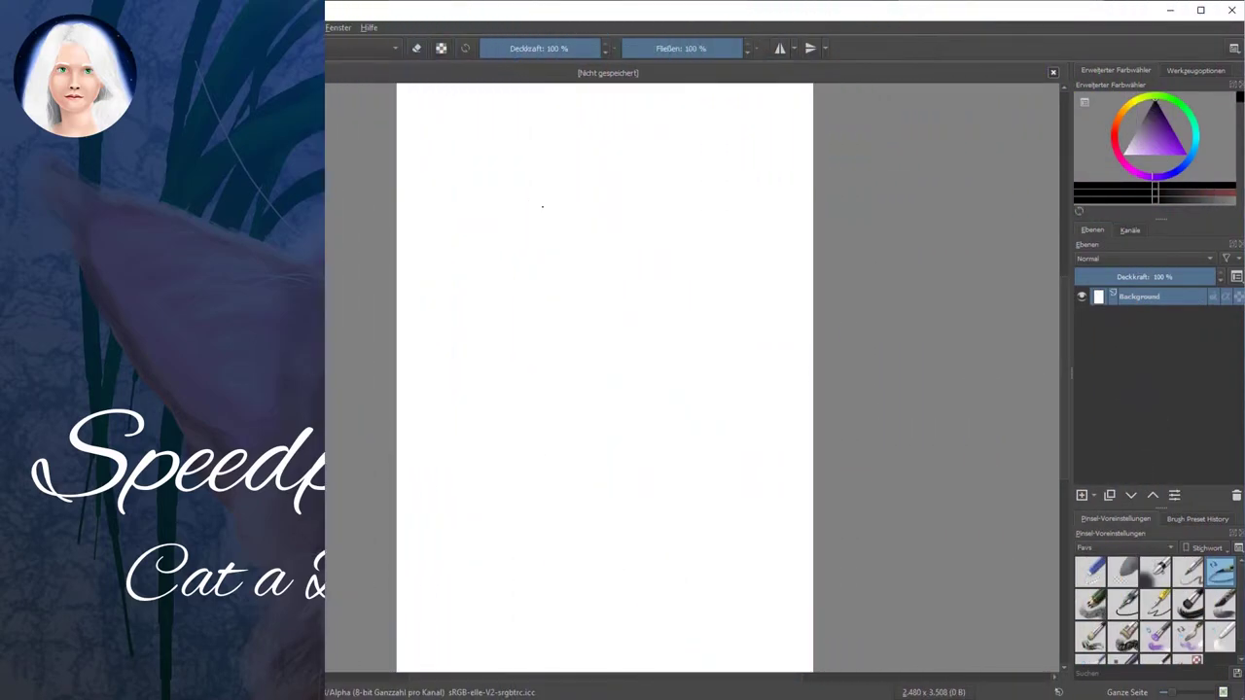
Pencil-sketch the left side of the cat's head and its pointed ear
drag(482, 238, 465, 336)
drag(461, 331, 516, 358)
drag(525, 206, 579, 210)
drag(486, 236, 465, 331)
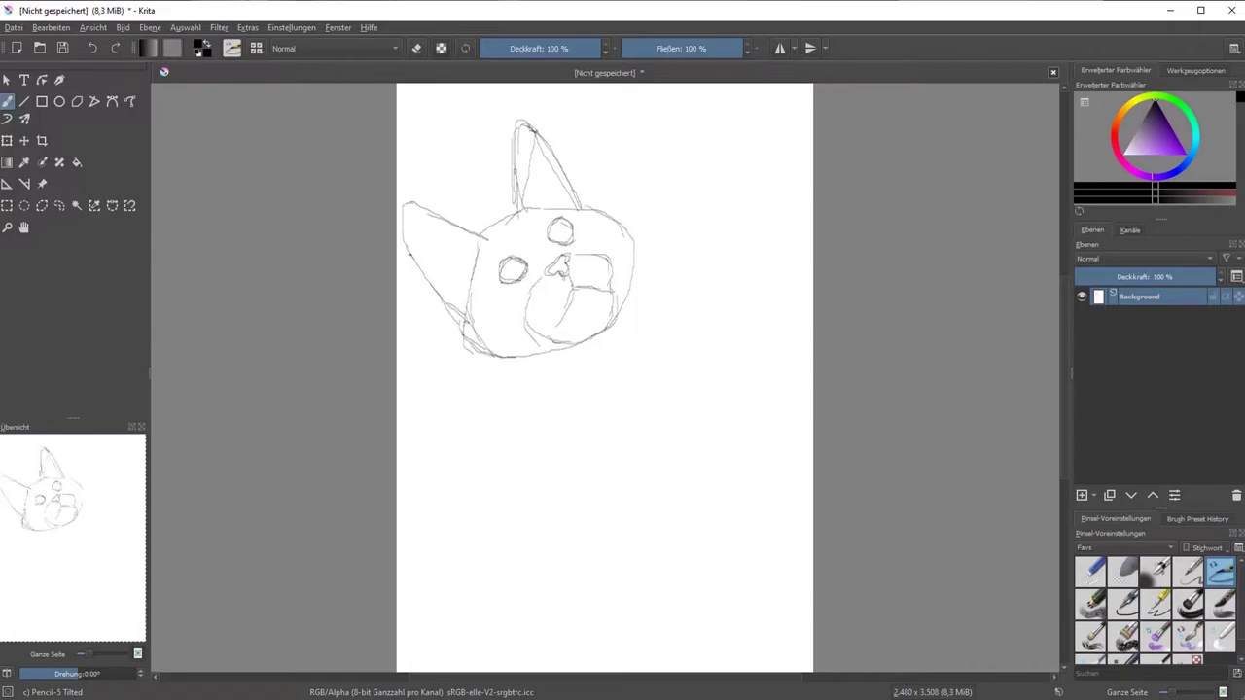
Sketch the body and front paw, then select the body and scale it up
mouse_move(474, 379)
mouse_down()
mouse_move(484, 583)
mouse_move(613, 642)
mouse_up()
drag(530, 622, 613, 662)
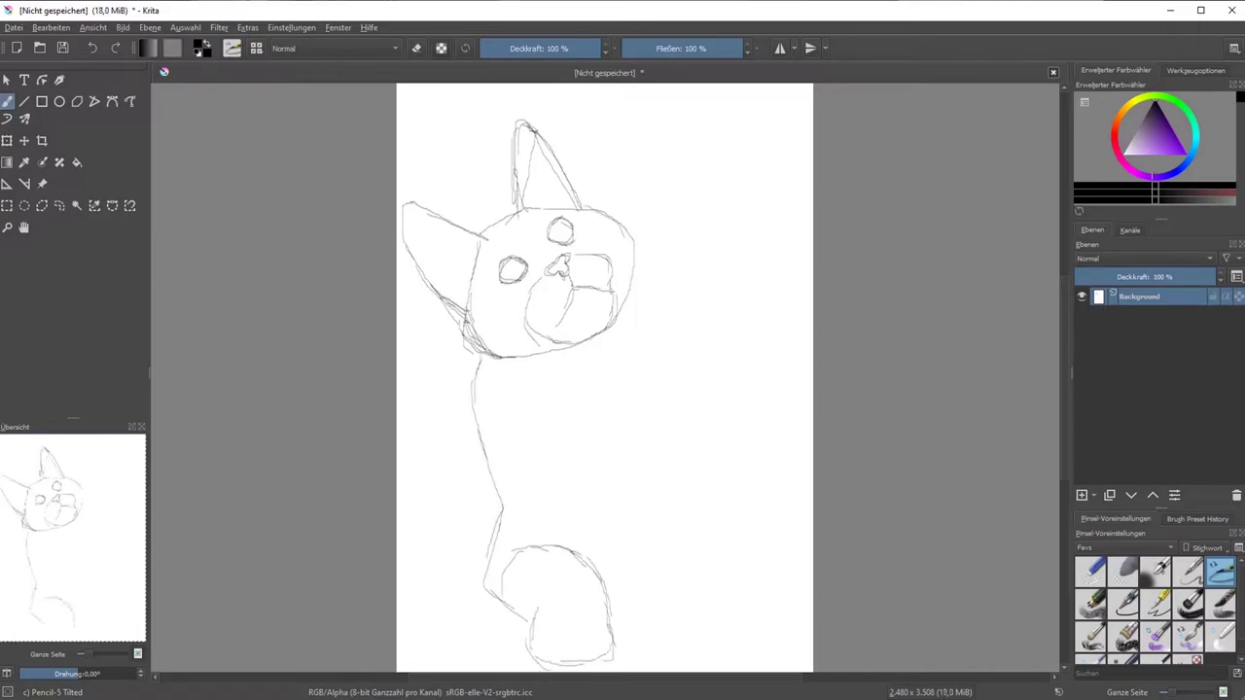
drag(574, 552, 669, 593)
drag(617, 648, 617, 612)
key(Return)
Sketch the right body contour, inner body lines and the back curve
mouse_move(635, 243)
mouse_down()
mouse_move(697, 391)
mouse_move(733, 556)
mouse_up()
drag(738, 525, 759, 627)
key(b)
drag(673, 573, 752, 611)
drag(500, 409, 554, 435)
drag(528, 453, 613, 508)
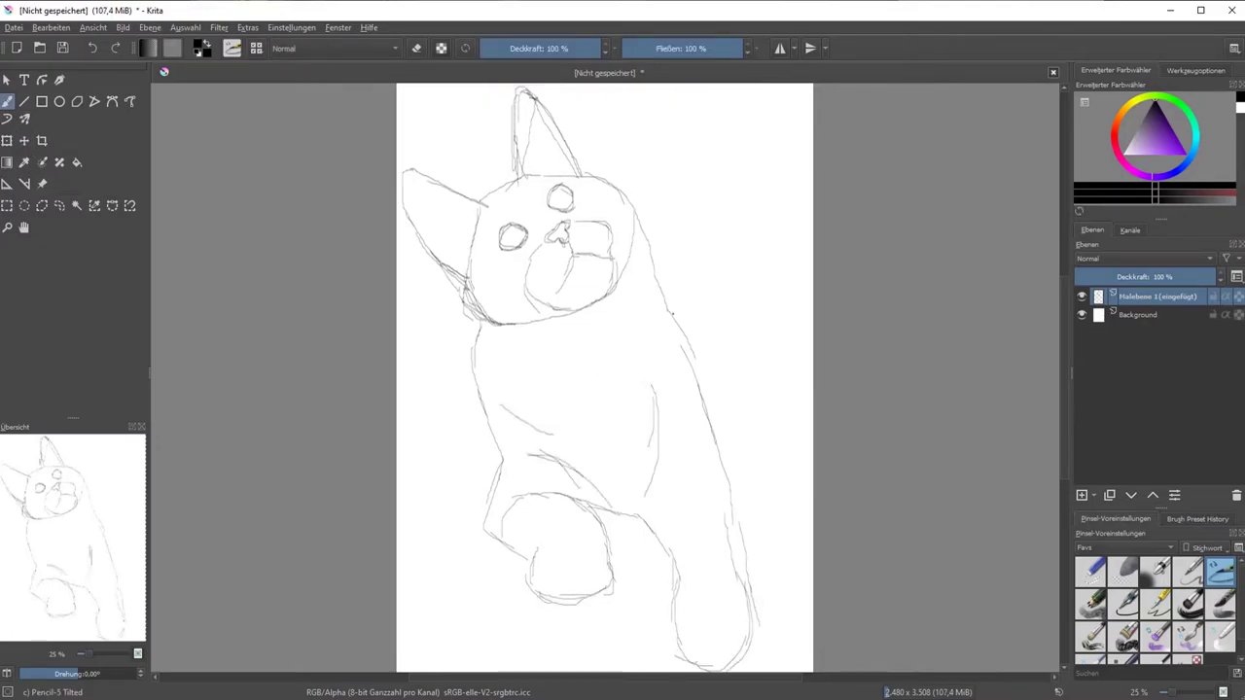
drag(672, 313, 812, 346)
drag(732, 516, 807, 501)
Sketch the table edge lines and begin inking the head outline near the ear
drag(397, 595, 813, 591)
drag(397, 389, 477, 389)
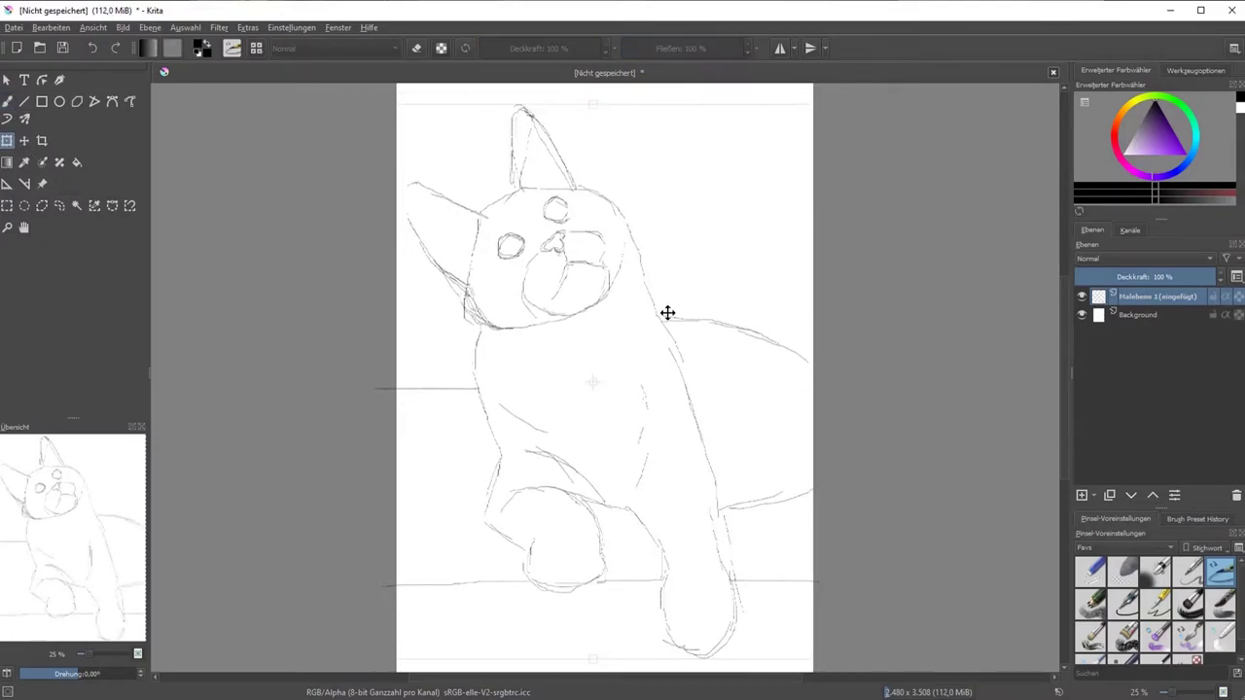
mouse_move(489, 224)
mouse_down()
mouse_move(581, 184)
mouse_move(600, 201)
mouse_up()
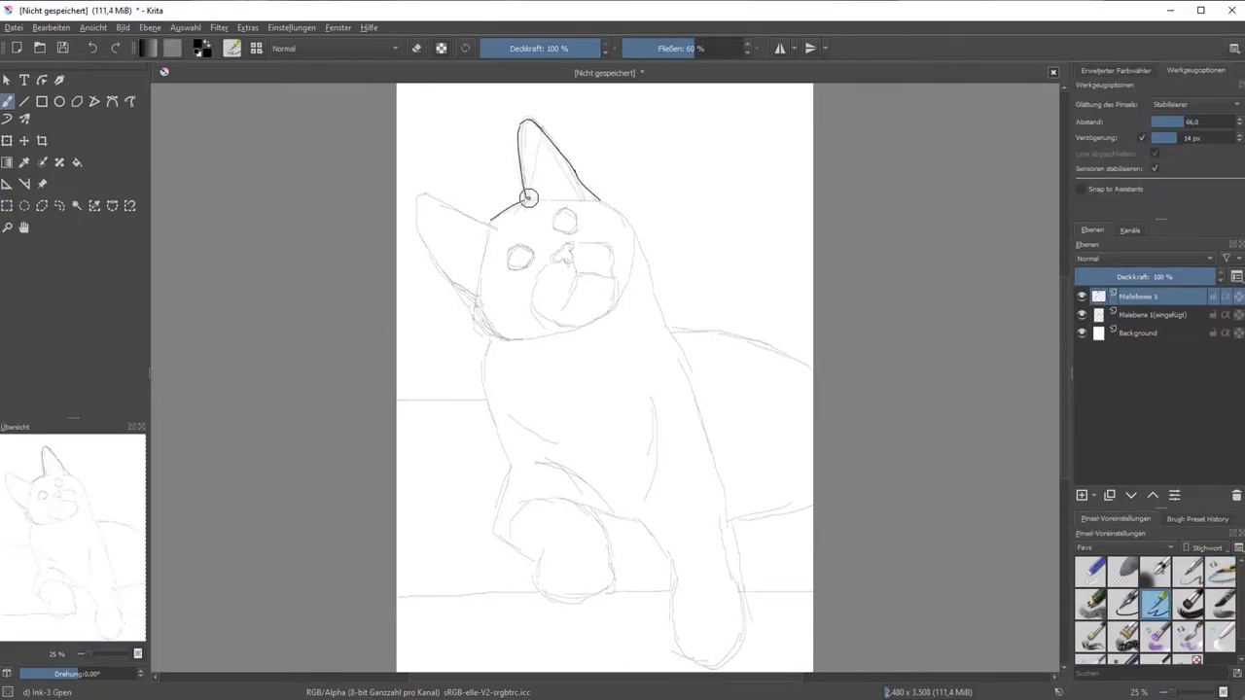
Ink the ears, chin line, top of the head and right eye with the Ink-3 Gpen
mouse_move(525, 199)
mouse_down()
mouse_move(623, 212)
mouse_move(625, 295)
mouse_up()
mouse_move(414, 200)
mouse_down()
mouse_move(479, 300)
mouse_move(491, 224)
mouse_up()
mouse_move(479, 301)
mouse_down()
mouse_move(596, 329)
mouse_move(626, 294)
mouse_up()
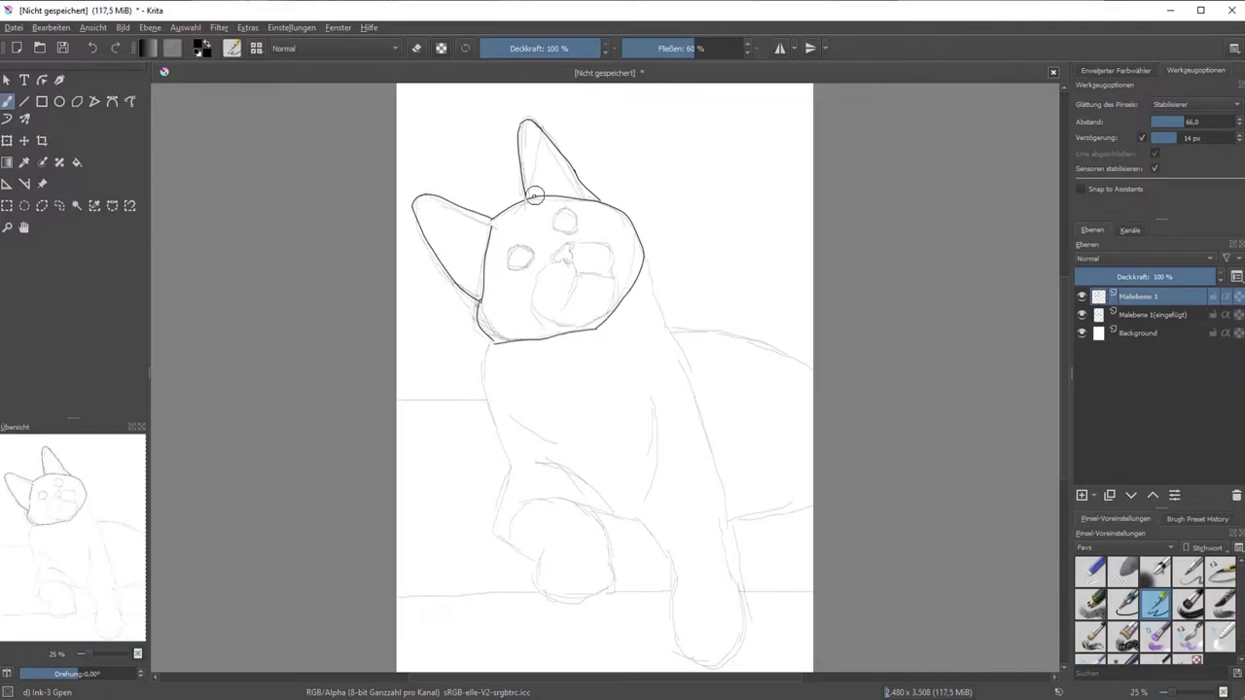
scroll(531, 231, up, 3)
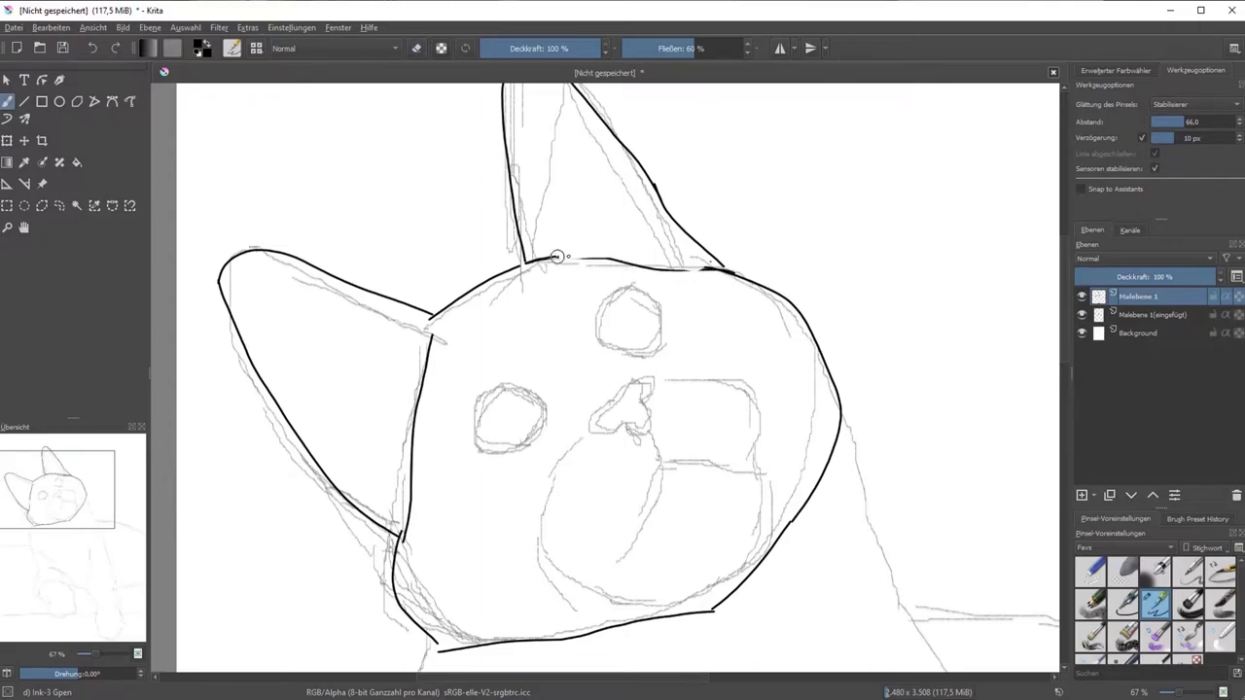
mouse_move(555, 255)
mouse_down()
mouse_move(623, 261)
mouse_move(670, 312)
mouse_up()
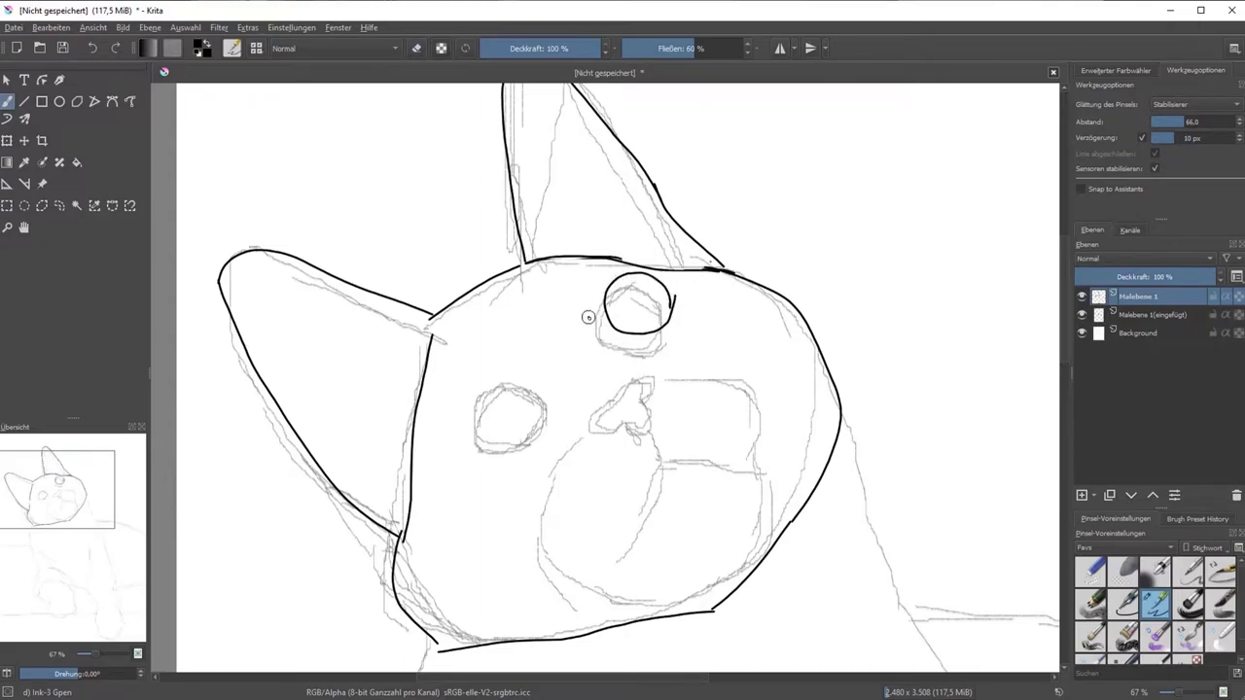
Freehand-select the left eye on the sketch layer and move it upward
click(1157, 315)
drag(1216, 276, 1153, 277)
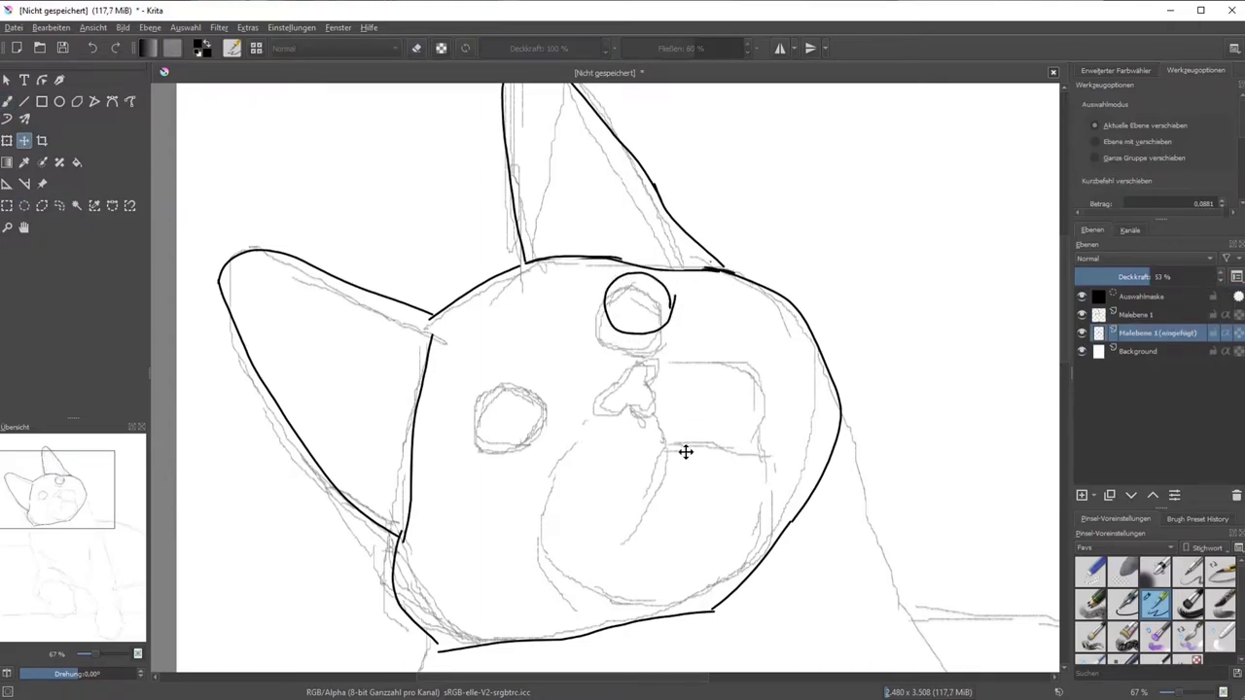
click(60, 205)
drag(637, 262, 634, 265)
drag(528, 400, 494, 373)
key(ctrl+shift+a)
key(b)
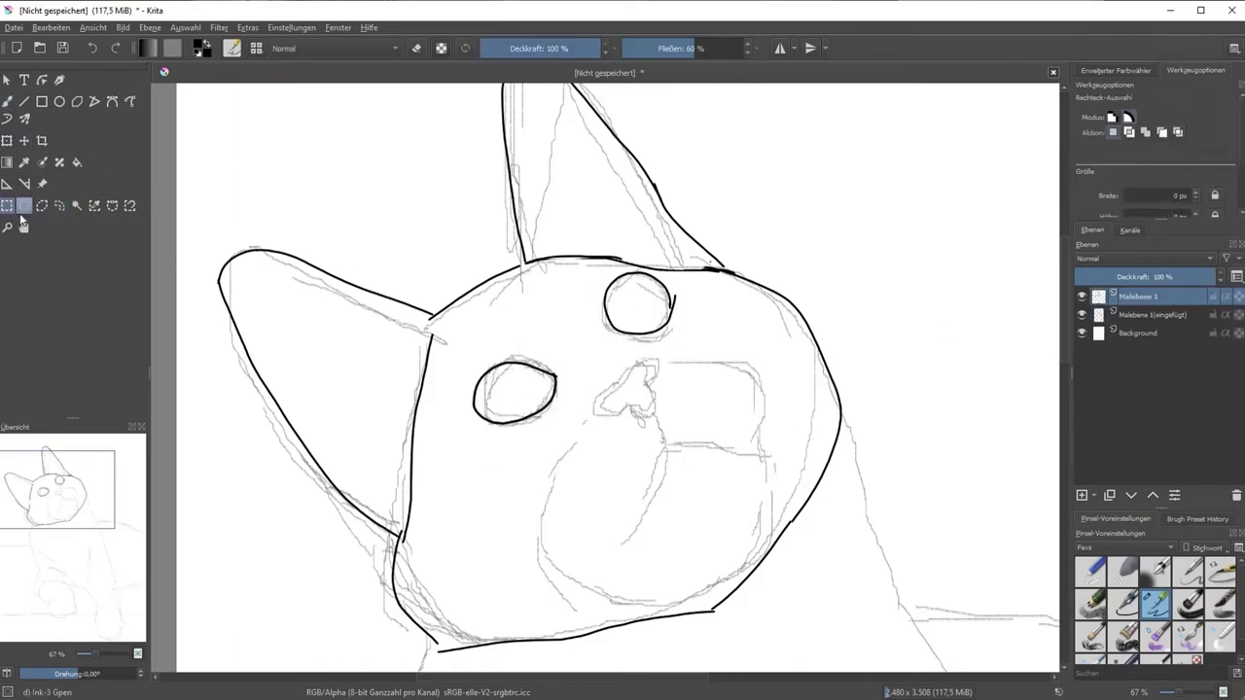
Reshape the inked left eye, then ink the right muzzle and lower cheek
key(ctrl+t)
key(Return)
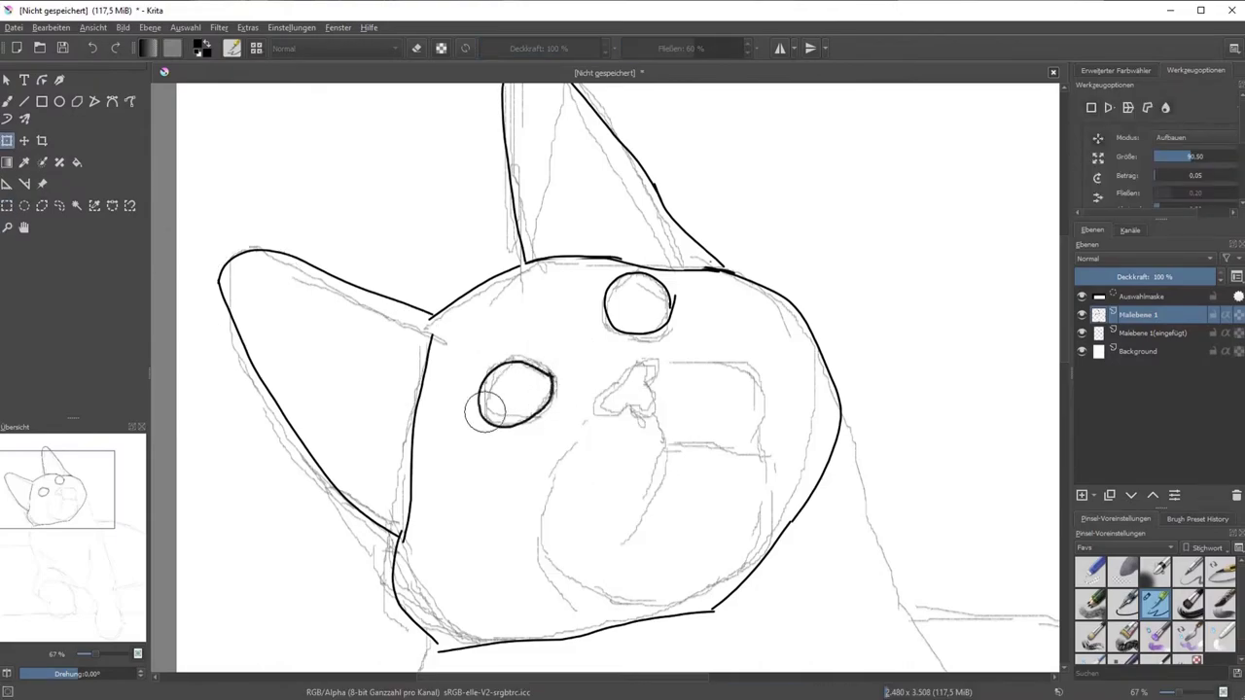
key(ctrl+shift+a)
key(b)
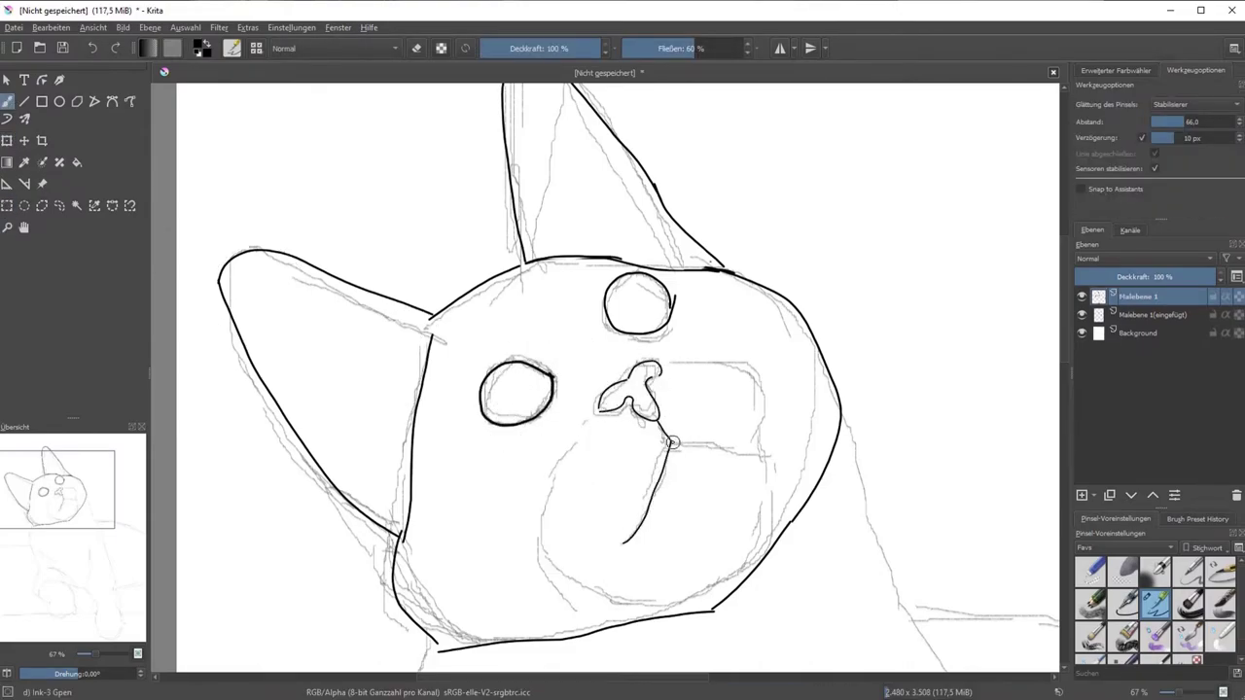
mouse_move(676, 366)
mouse_down()
mouse_move(747, 450)
mouse_move(715, 608)
mouse_up()
Ink the mouth line, then fill legs, tail, head, ears and body with flat orange
drag(552, 507, 607, 587)
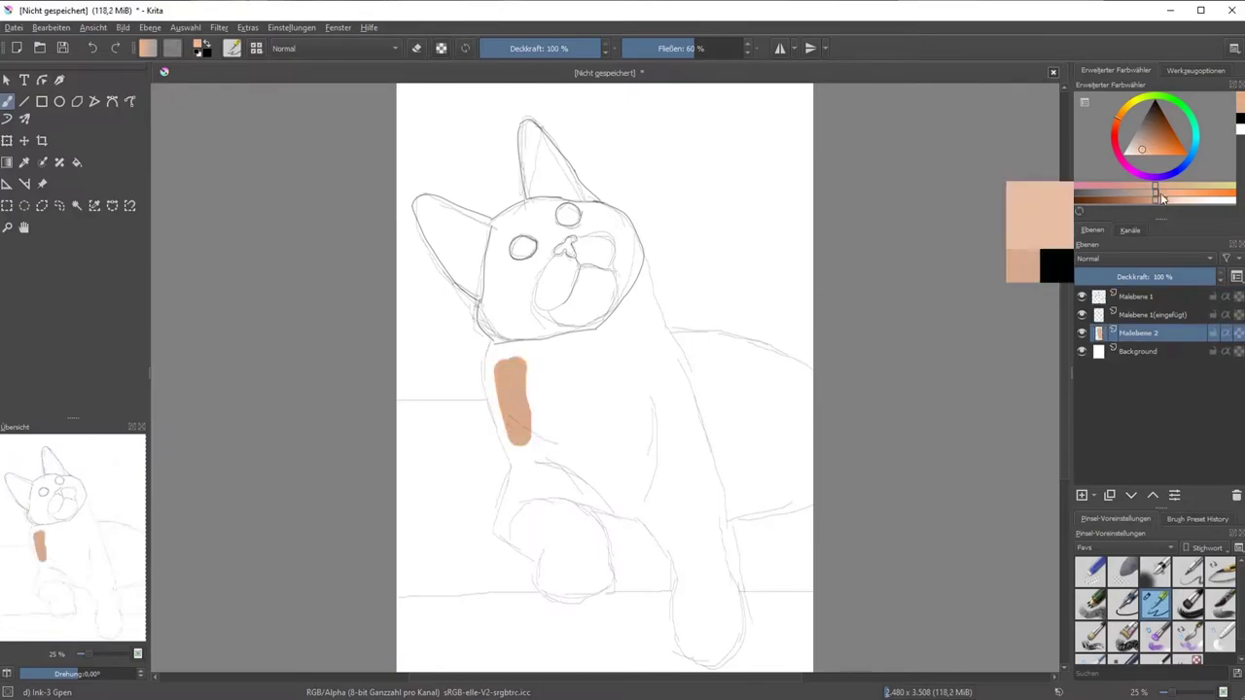
key(ctrl+z)
mouse_move(500, 339)
mouse_down()
mouse_move(570, 509)
mouse_move(729, 628)
mouse_up()
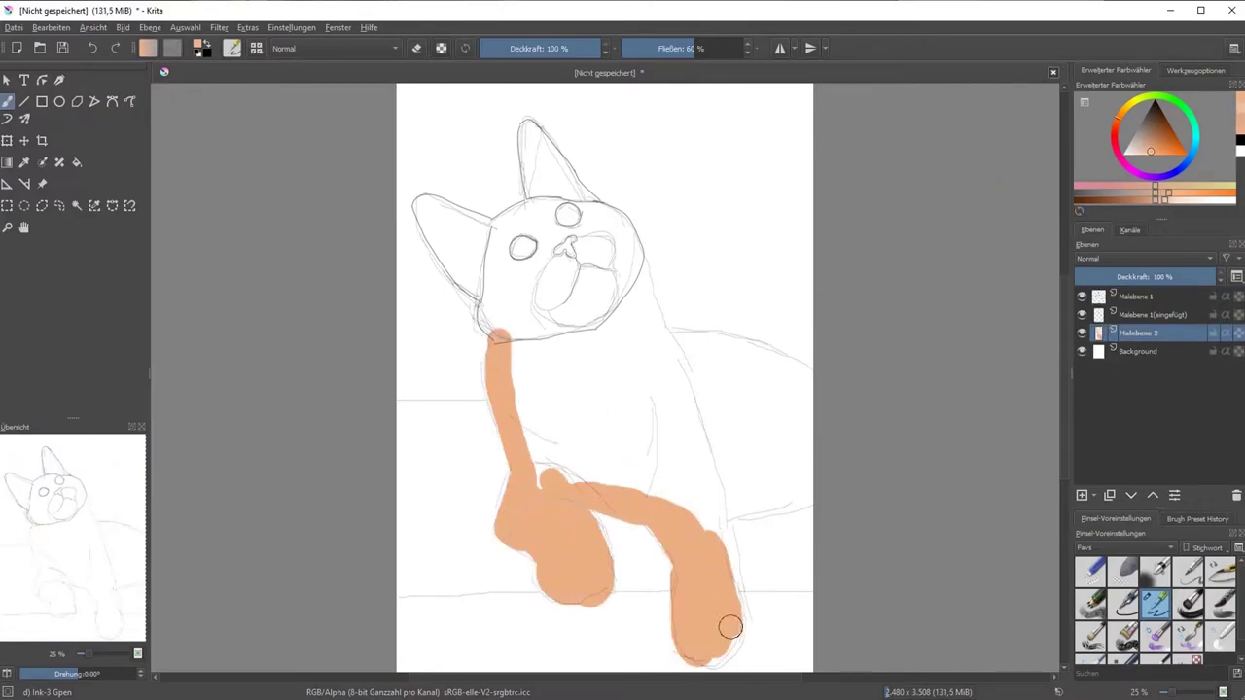
drag(686, 401, 720, 661)
drag(662, 343, 814, 384)
drag(491, 336, 637, 321)
drag(428, 209, 482, 311)
drag(530, 132, 584, 195)
drag(544, 292, 778, 438)
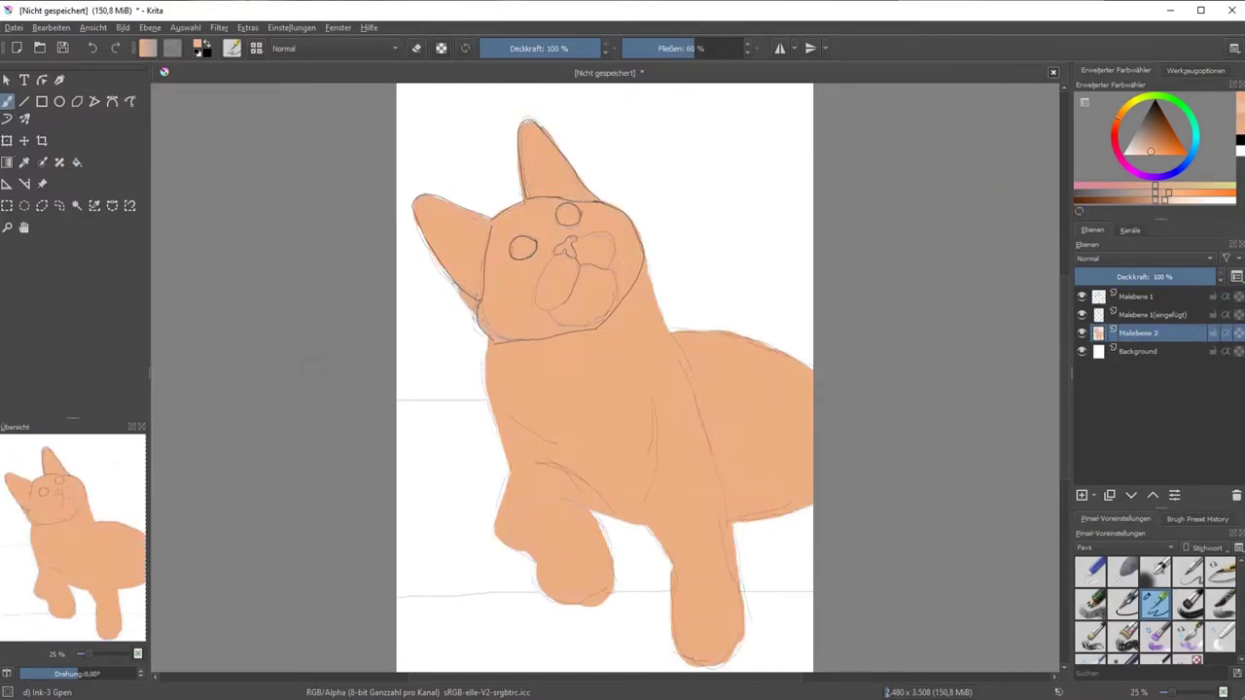
Paint the insides of both ears pink
click(1138, 156)
drag(428, 210, 479, 286)
drag(531, 131, 584, 194)
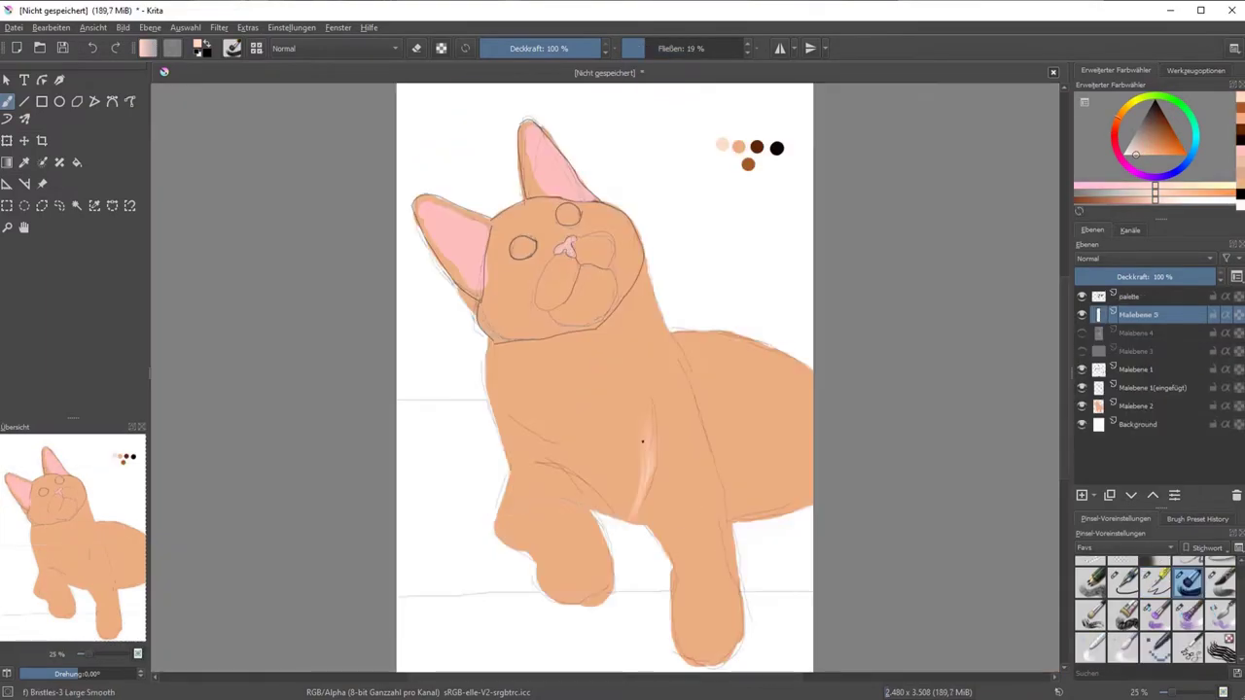
Paint light peach fur strokes on the chest and right front leg
mouse_move(632, 457)
mouse_down()
mouse_move(611, 513)
mouse_move(624, 520)
mouse_up()
mouse_move(603, 426)
mouse_down()
mouse_move(617, 446)
mouse_move(509, 409)
mouse_up()
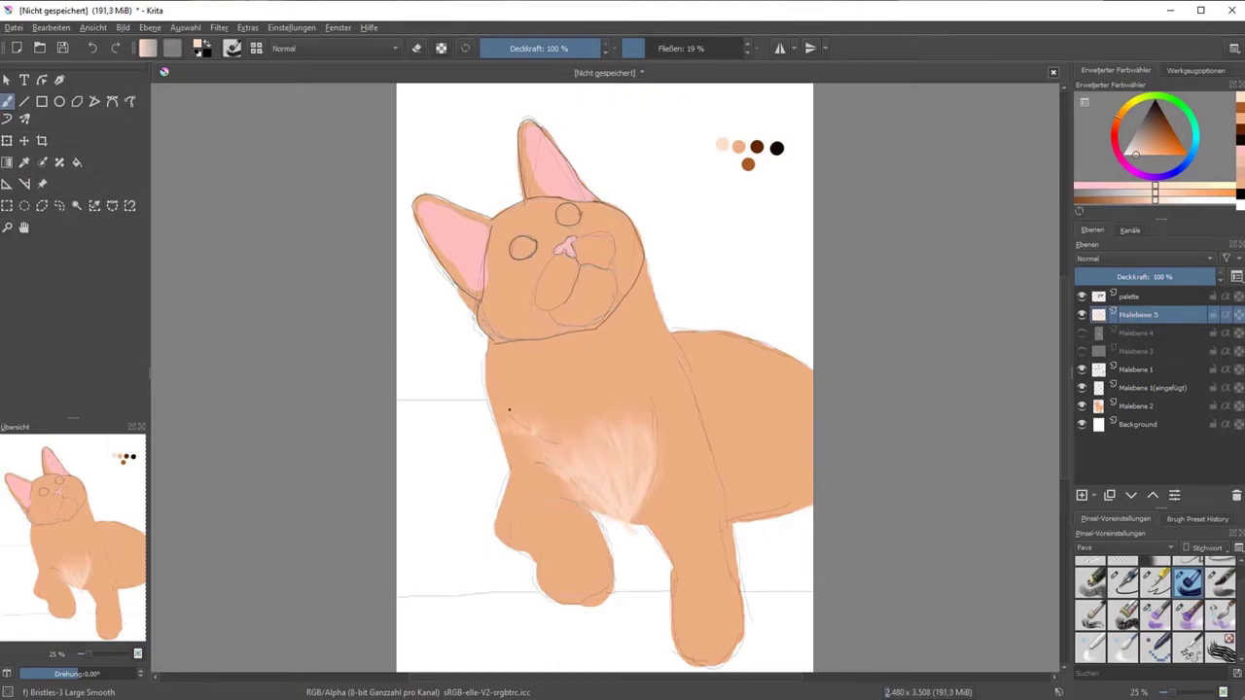
mouse_move(536, 364)
mouse_down()
mouse_move(584, 389)
mouse_move(676, 350)
mouse_up()
drag(647, 452, 603, 475)
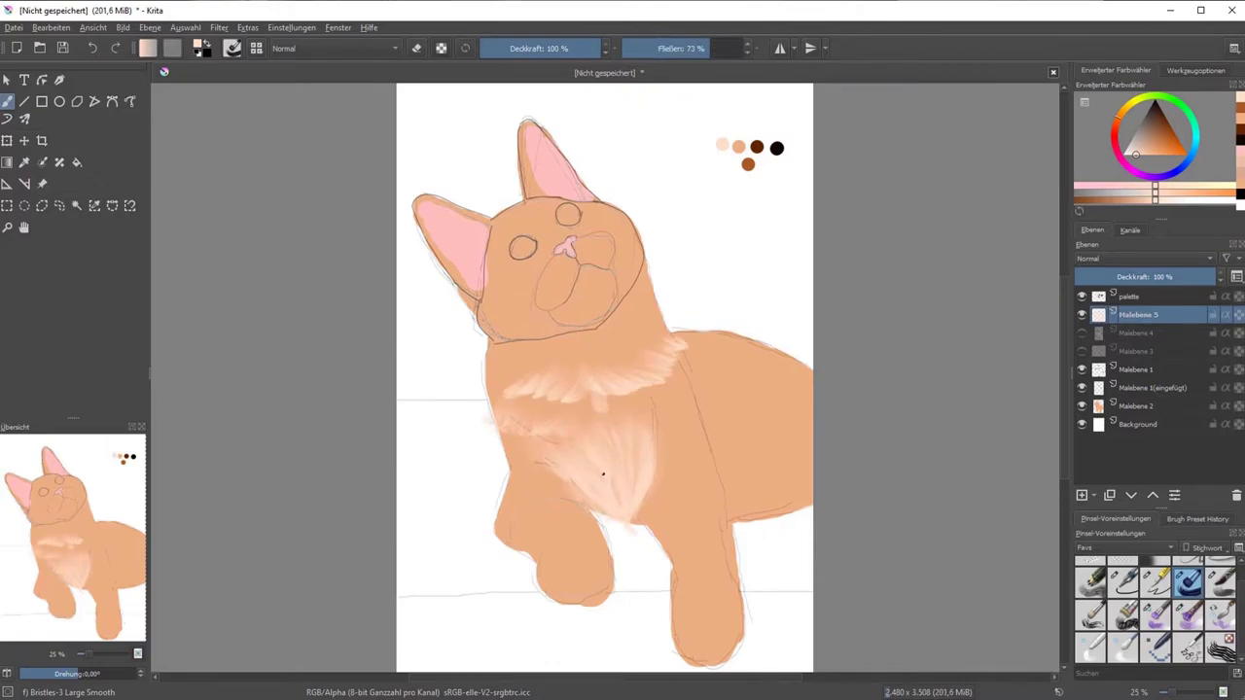
mouse_move(724, 555)
mouse_down()
mouse_move(685, 588)
mouse_move(692, 654)
mouse_up()
drag(724, 611, 698, 650)
mouse_move(545, 549)
mouse_down()
mouse_move(564, 572)
mouse_move(586, 525)
mouse_up()
key(ctrl+z)
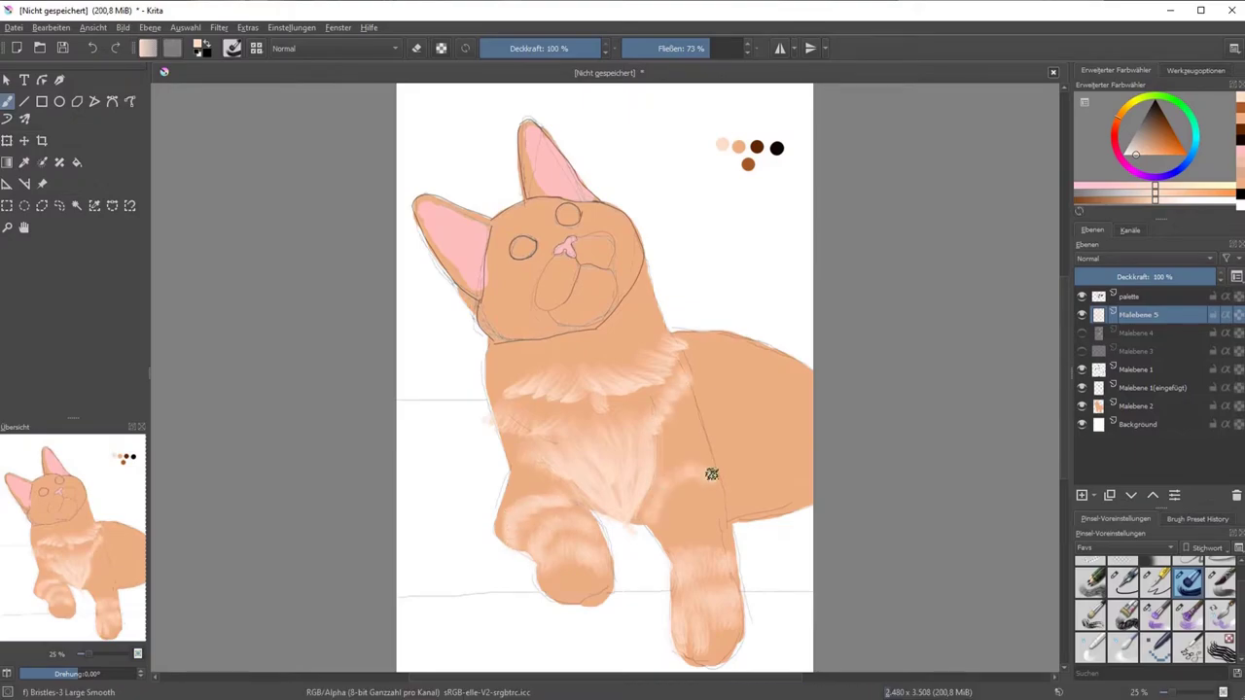
Add light peach fur on the right leg, neck, back and hip
drag(686, 550, 703, 511)
drag(724, 552, 695, 530)
drag(657, 282, 637, 325)
drag(650, 330, 599, 360)
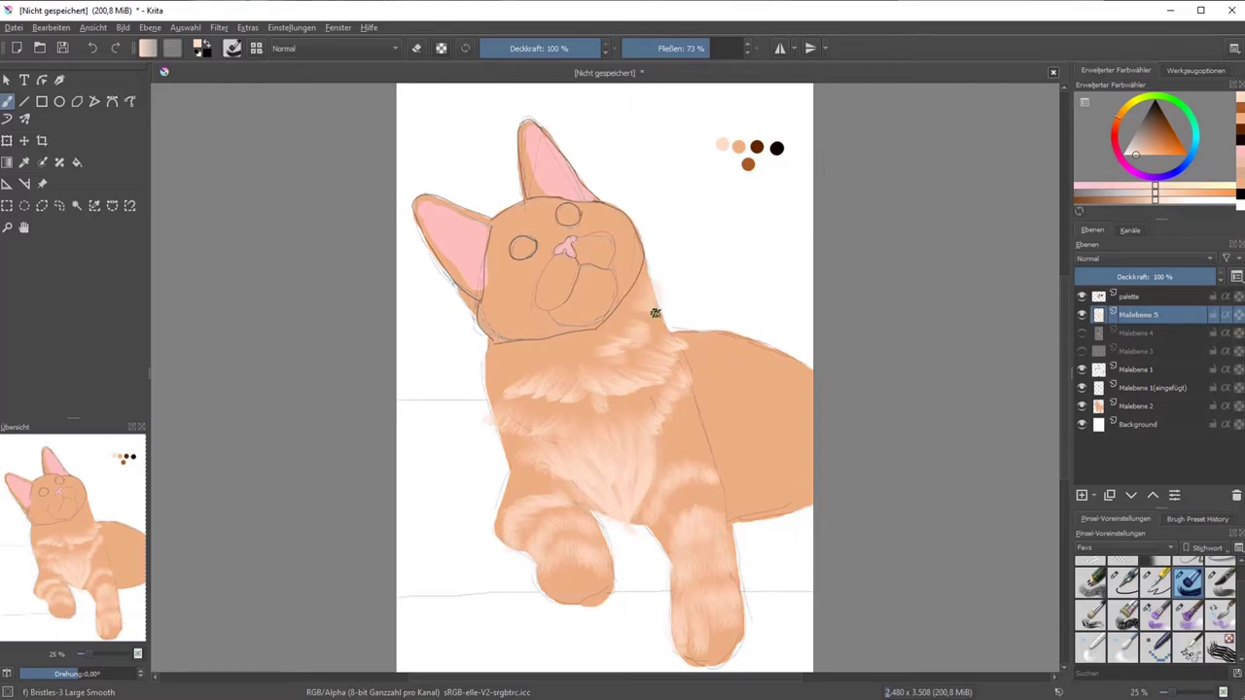
drag(685, 306, 642, 340)
drag(585, 335, 487, 371)
mouse_move(706, 404)
mouse_down()
mouse_move(744, 341)
mouse_move(769, 511)
mouse_up()
drag(807, 457, 779, 501)
drag(768, 428, 812, 406)
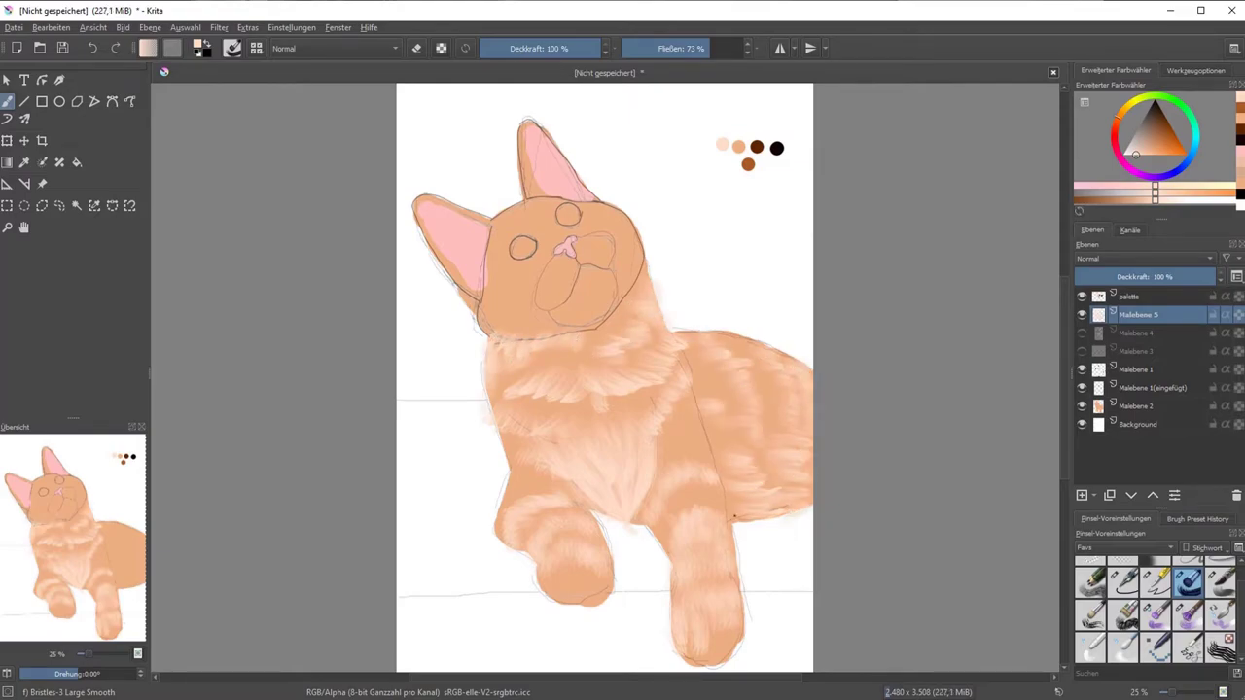
Paint dark brown stripes across the chest and left front leg
drag(681, 358, 593, 409)
drag(611, 399, 521, 420)
drag(530, 374, 487, 409)
drag(573, 345, 535, 360)
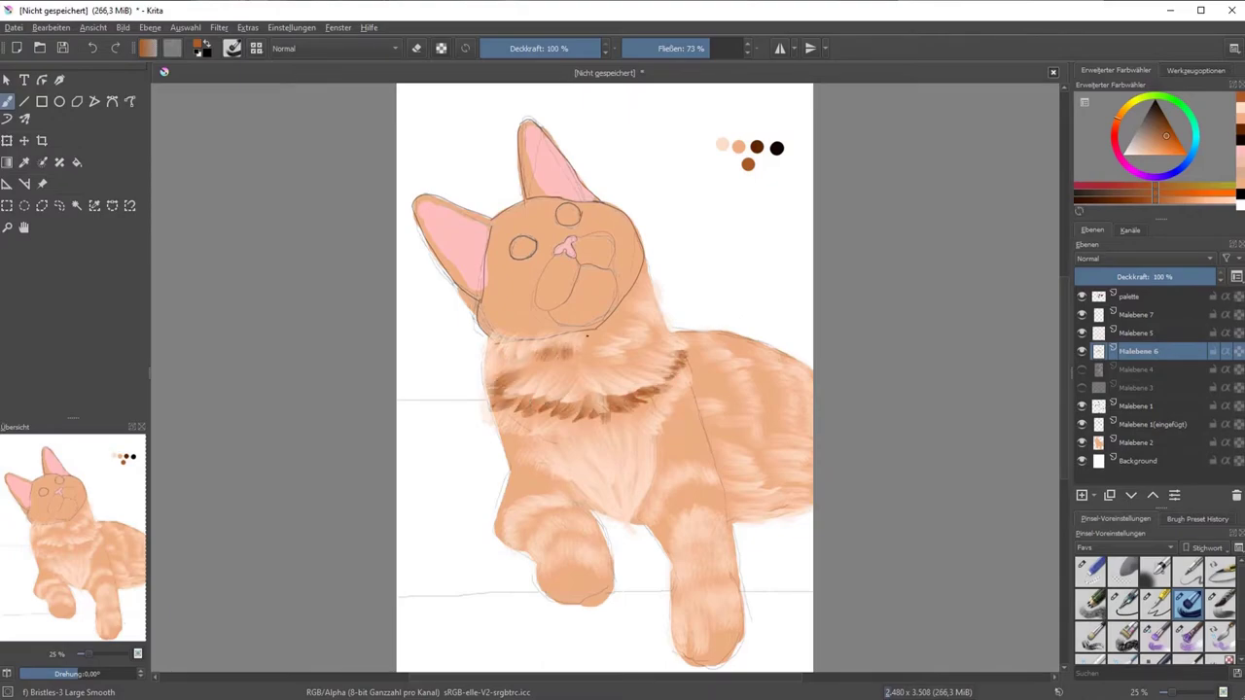
drag(657, 326, 598, 368)
mouse_move(520, 476)
mouse_down()
mouse_move(491, 535)
mouse_move(506, 496)
mouse_up()
drag(572, 457, 584, 511)
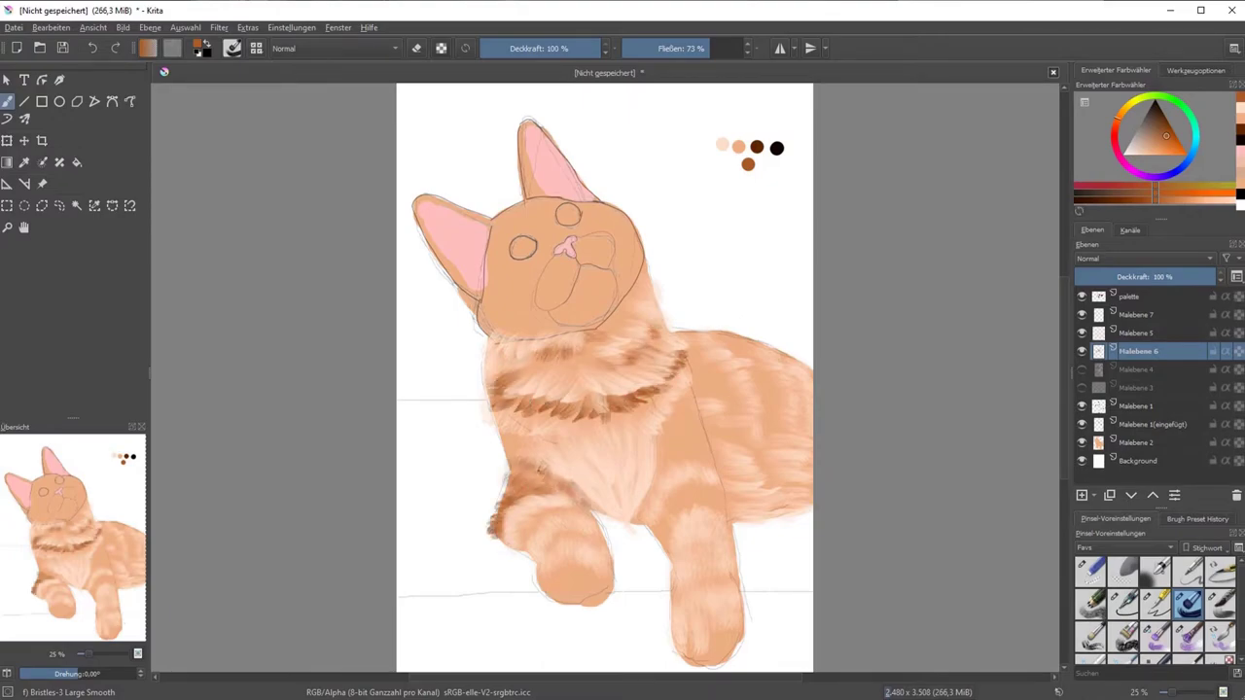
Stripe the belly and side on Malebene 7, then the right leg and paw on Malebene 6
key(Page_Up)
key(Page_Up)
drag(686, 389, 637, 515)
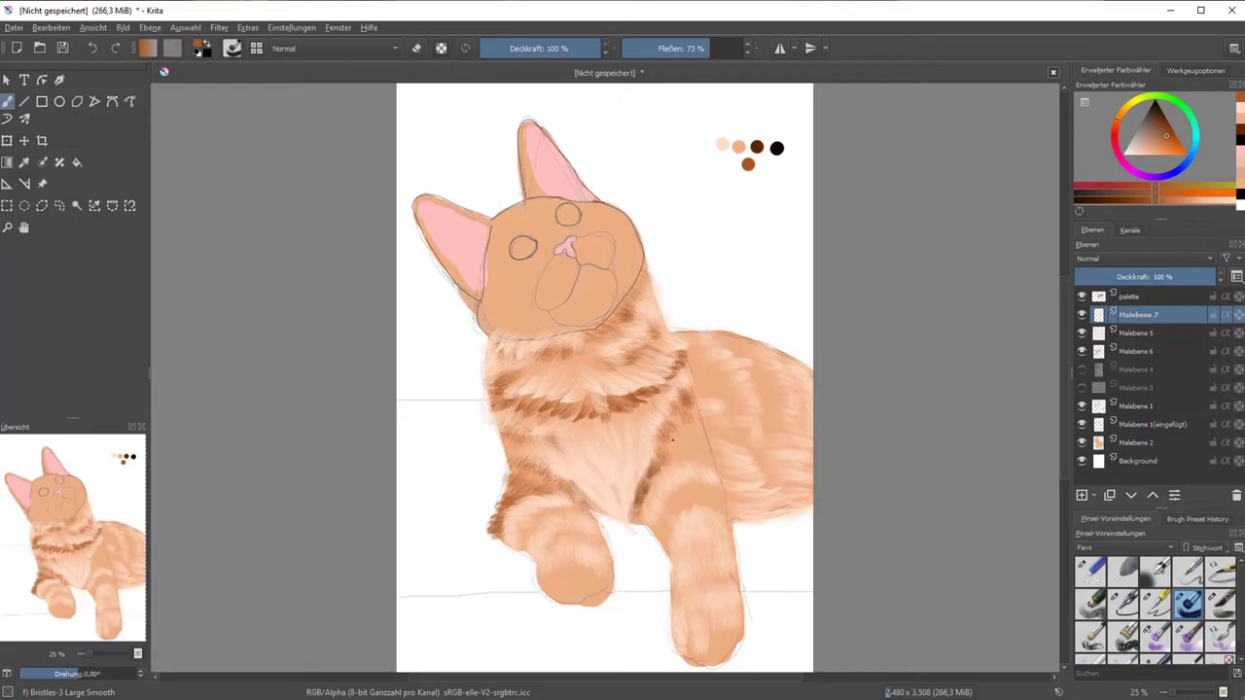
mouse_move(710, 467)
mouse_down()
mouse_move(678, 434)
mouse_move(702, 488)
mouse_move(653, 545)
mouse_up()
key(Page_Down)
mouse_move(728, 502)
mouse_down()
mouse_move(689, 525)
mouse_move(679, 562)
mouse_up()
mouse_move(729, 578)
mouse_down()
mouse_move(672, 608)
mouse_move(697, 654)
mouse_up()
mouse_move(741, 627)
mouse_down()
mouse_move(715, 663)
mouse_move(685, 661)
mouse_up()
Pick light peach and dark brown from the palette while switching between Malebene layers 5–7
key(Page_Up)
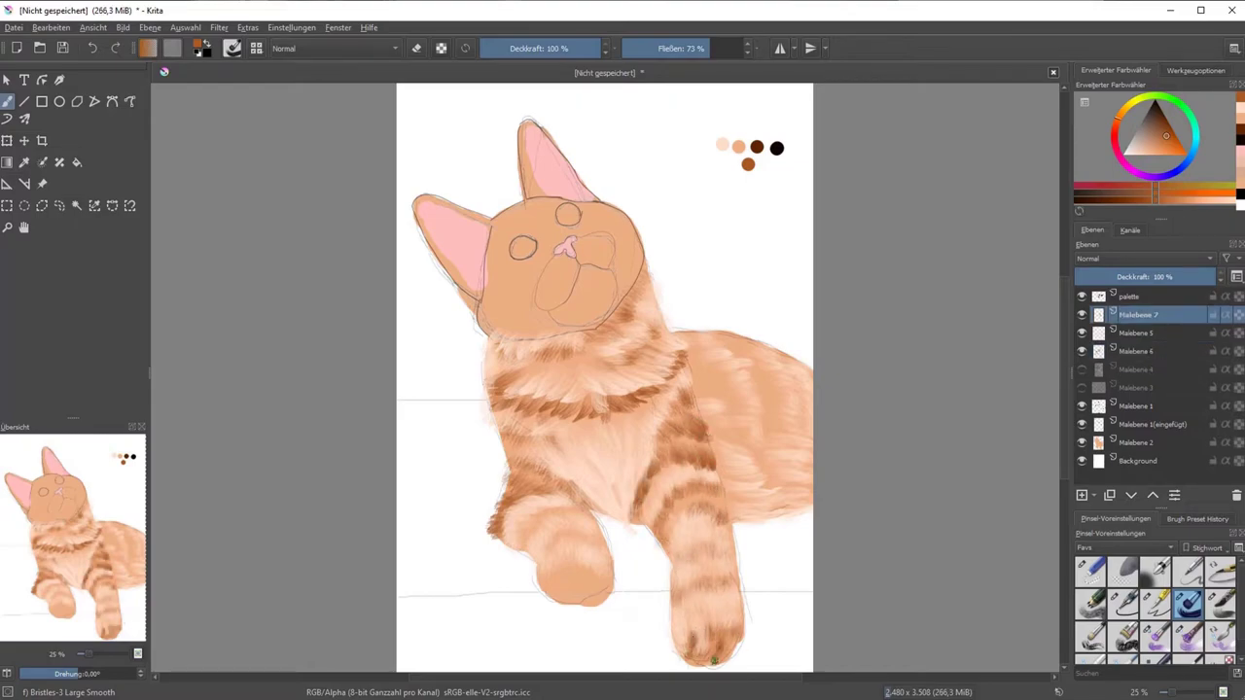
ctrl+click(722, 145)
key(Page_Down)
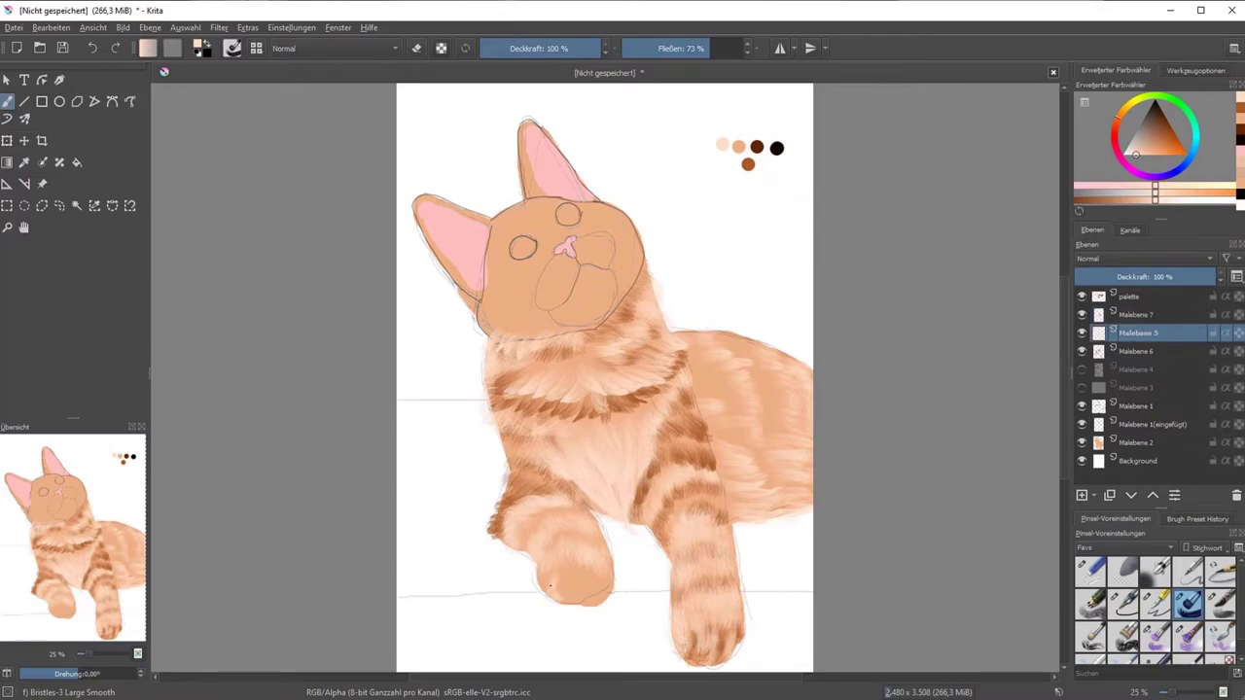
key(Page_Down)
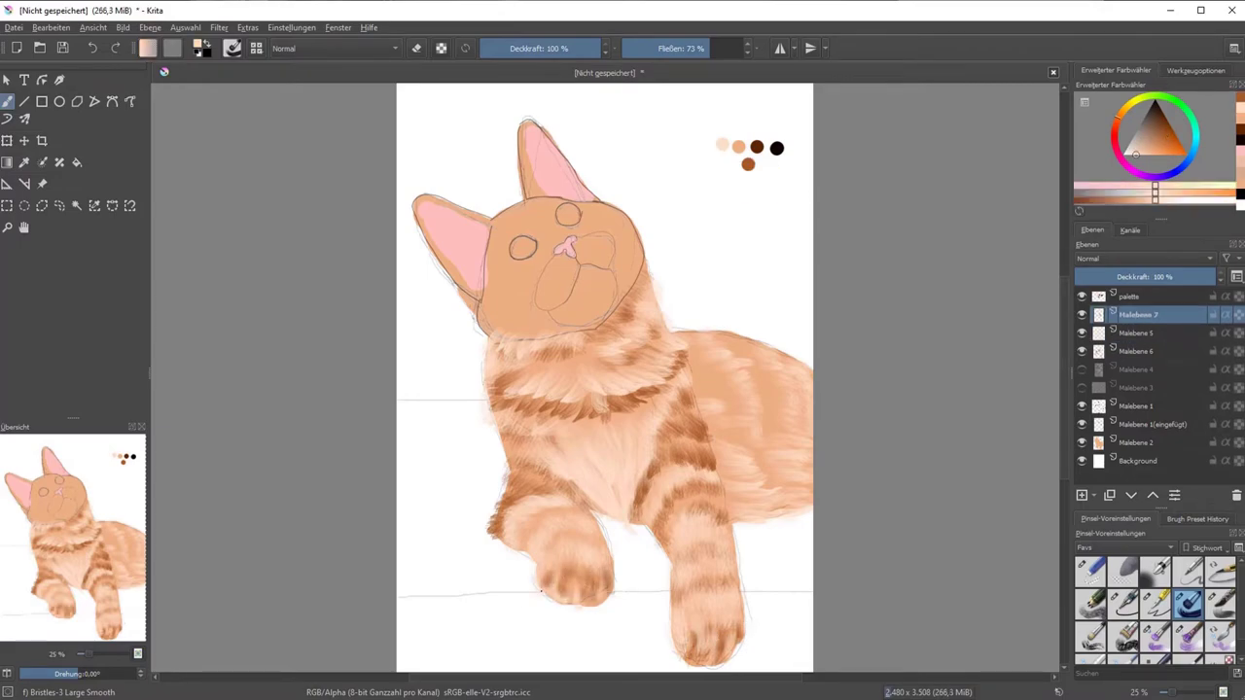
ctrl+click(562, 574)
key(Page_Up)
key(Page_Up)
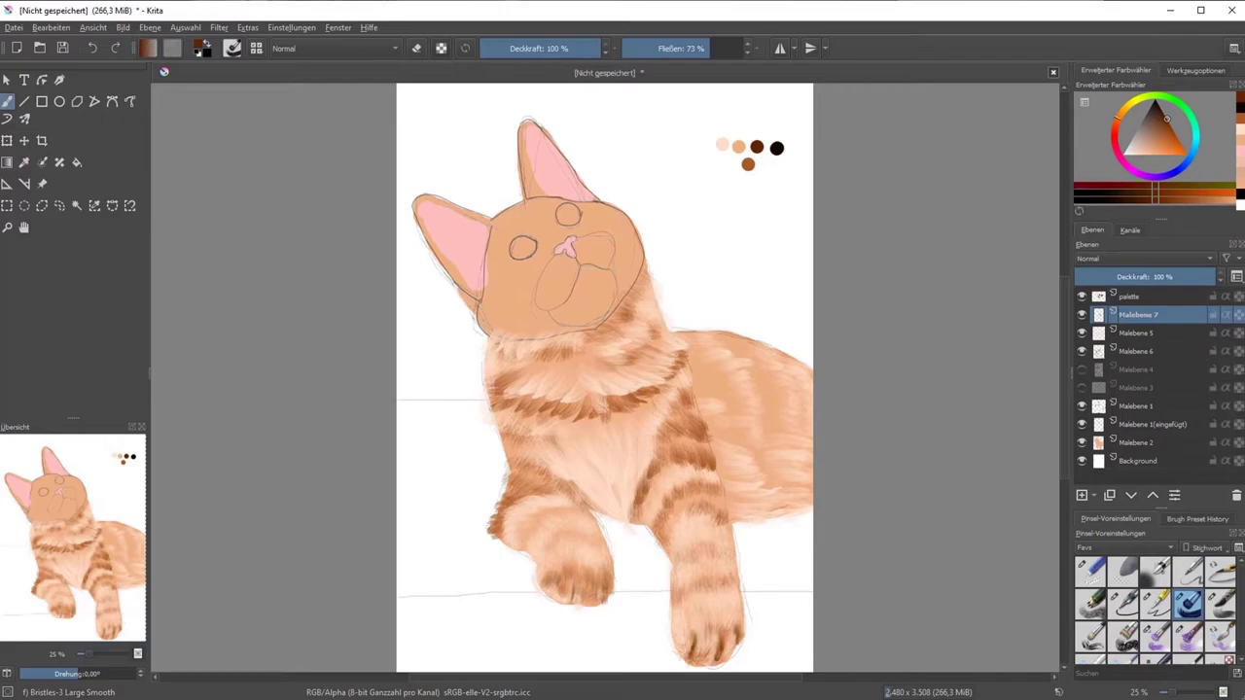
key(Page_Down)
key(Page_Down)
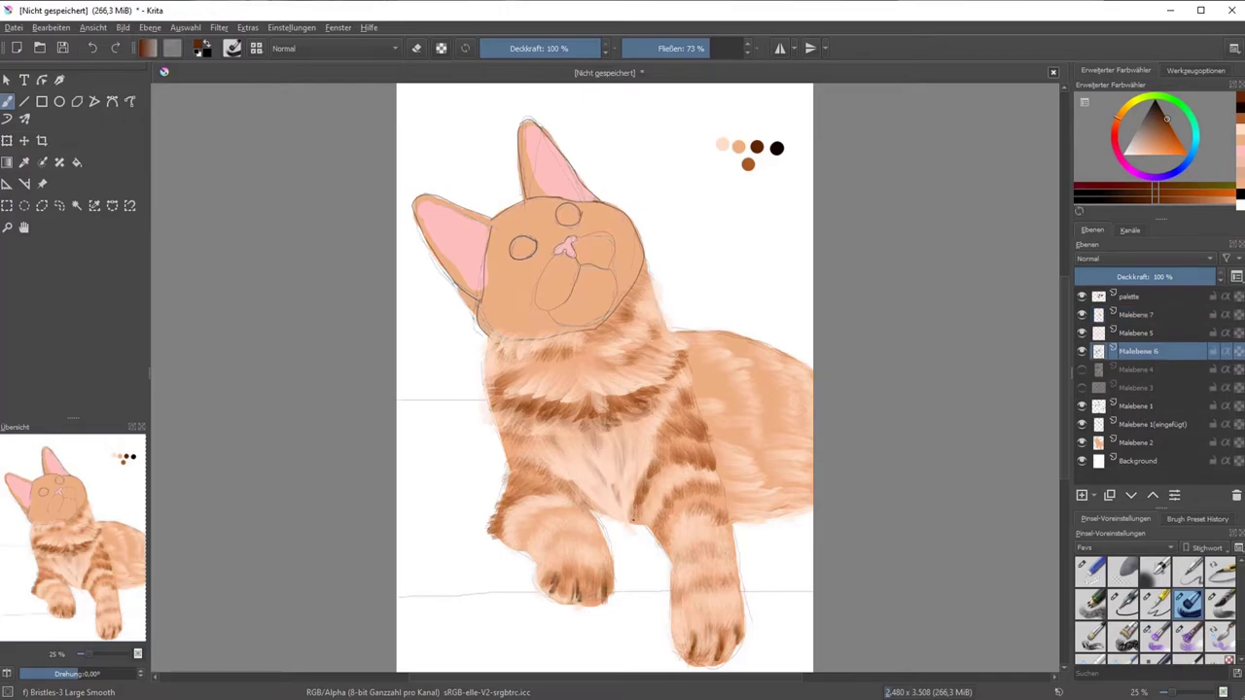
Paint darker stripes on the front legs and fur strokes across the chest and right leg
mouse_move(508, 473)
mouse_down()
mouse_move(577, 498)
mouse_move(578, 548)
mouse_up()
drag(531, 516, 601, 558)
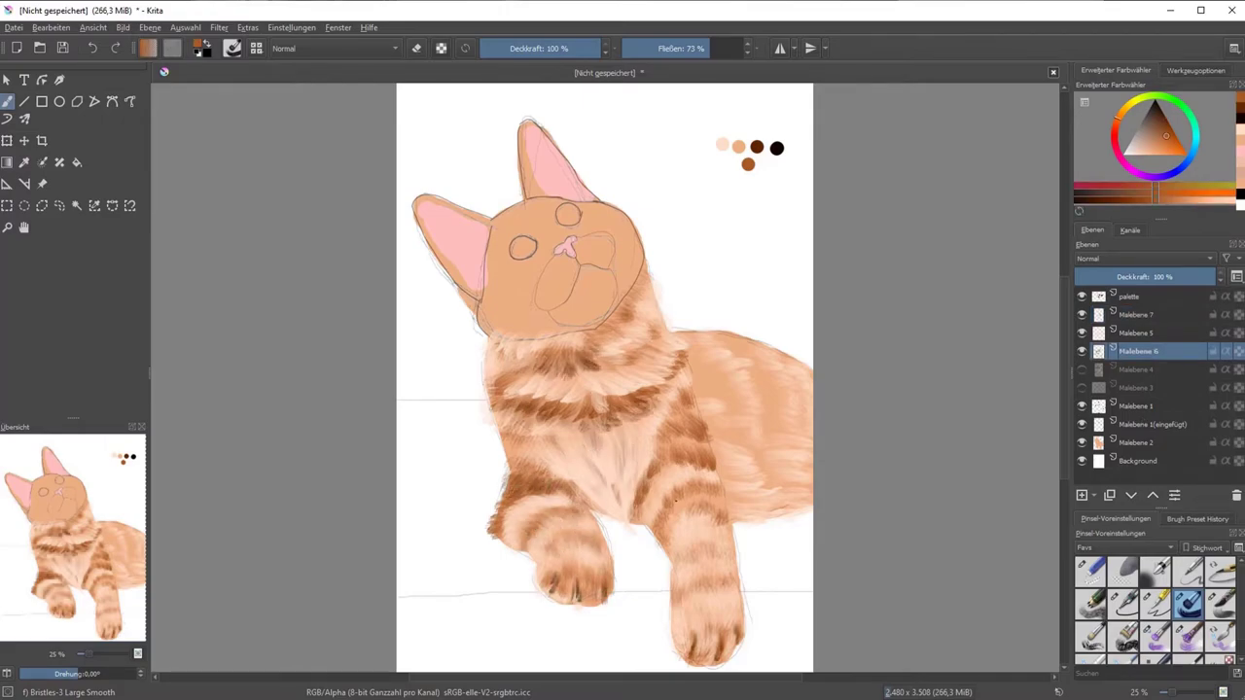
mouse_move(667, 483)
mouse_down()
mouse_move(720, 533)
mouse_move(743, 636)
mouse_up()
key(Page_Up)
mouse_move(589, 359)
mouse_down()
mouse_move(510, 387)
mouse_move(481, 412)
mouse_up()
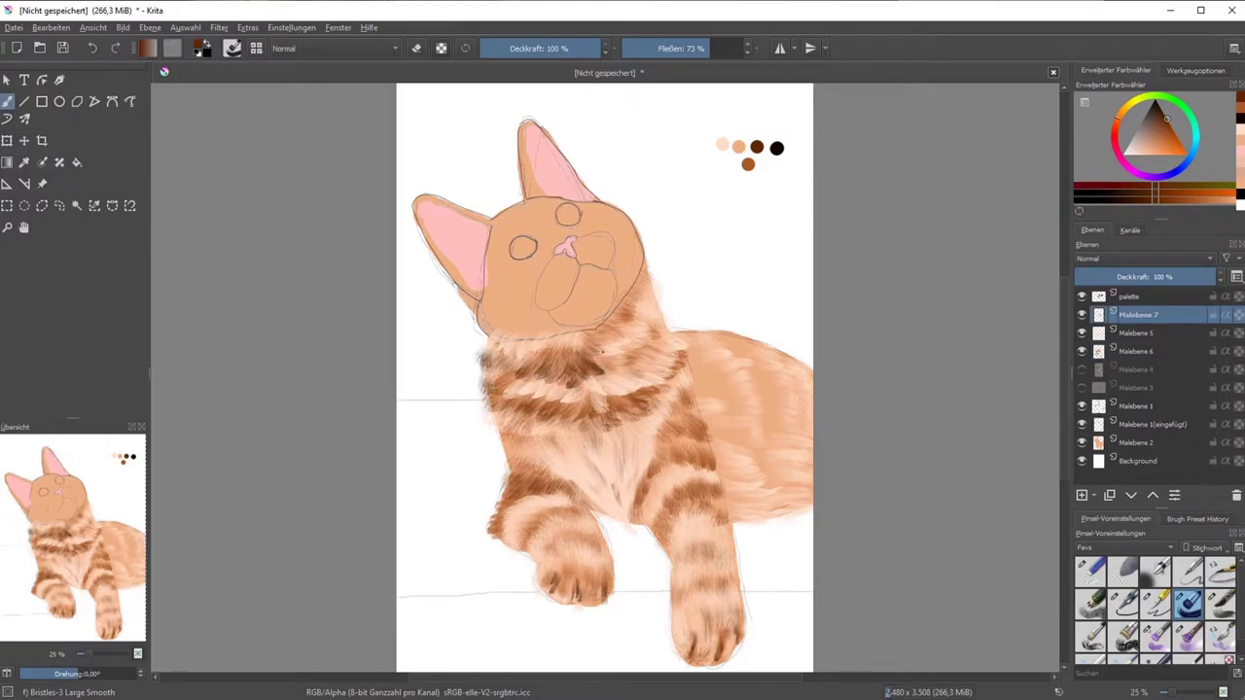
drag(675, 340, 601, 374)
key(Page_Down)
Paint dark fur strokes along the cat's right flank using freshly sampled colours
mouse_move(697, 341)
mouse_down()
mouse_move(745, 478)
mouse_move(775, 517)
mouse_up()
drag(755, 455, 796, 498)
ctrl+click(796, 185)
drag(749, 374, 779, 484)
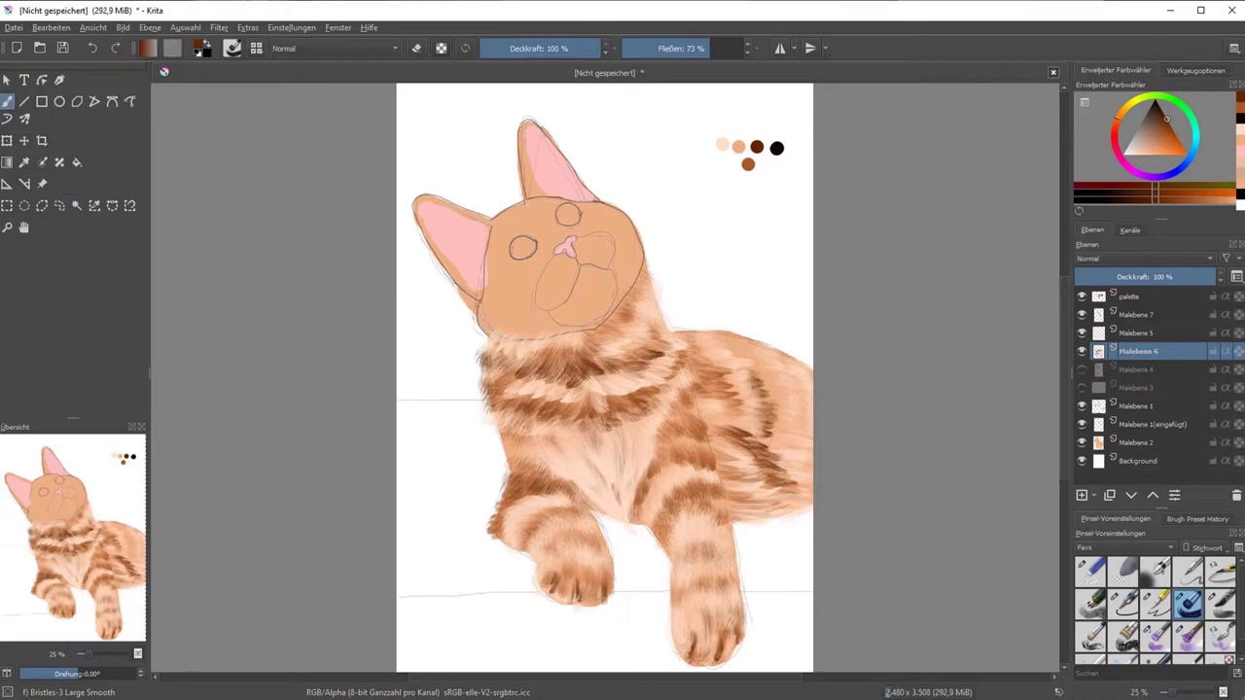
drag(803, 397, 759, 439)
drag(793, 354, 715, 340)
ctrl+click(739, 352)
key(Page_Up)
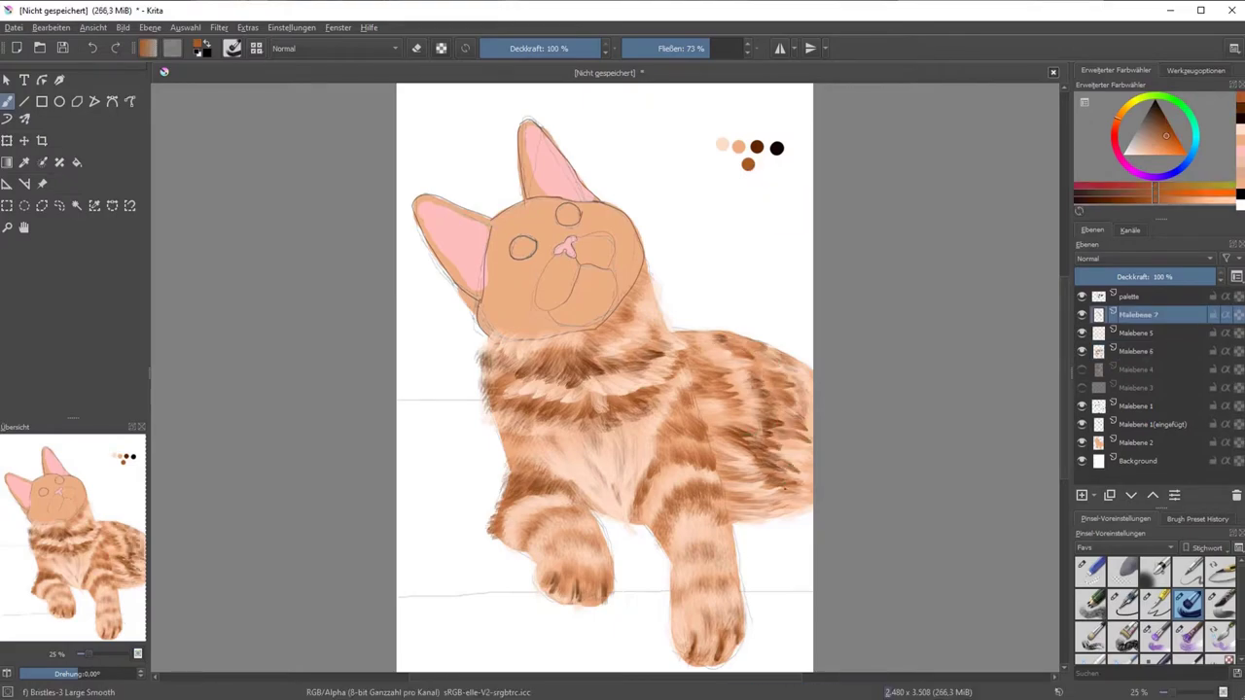
key(plus)
key(plus)
Lighten the chin, lower face and muzzle with pale strokes on Malebene 5
key(Page_Down)
ctrl+click(988, 408)
drag(457, 458, 477, 544)
drag(720, 413, 708, 496)
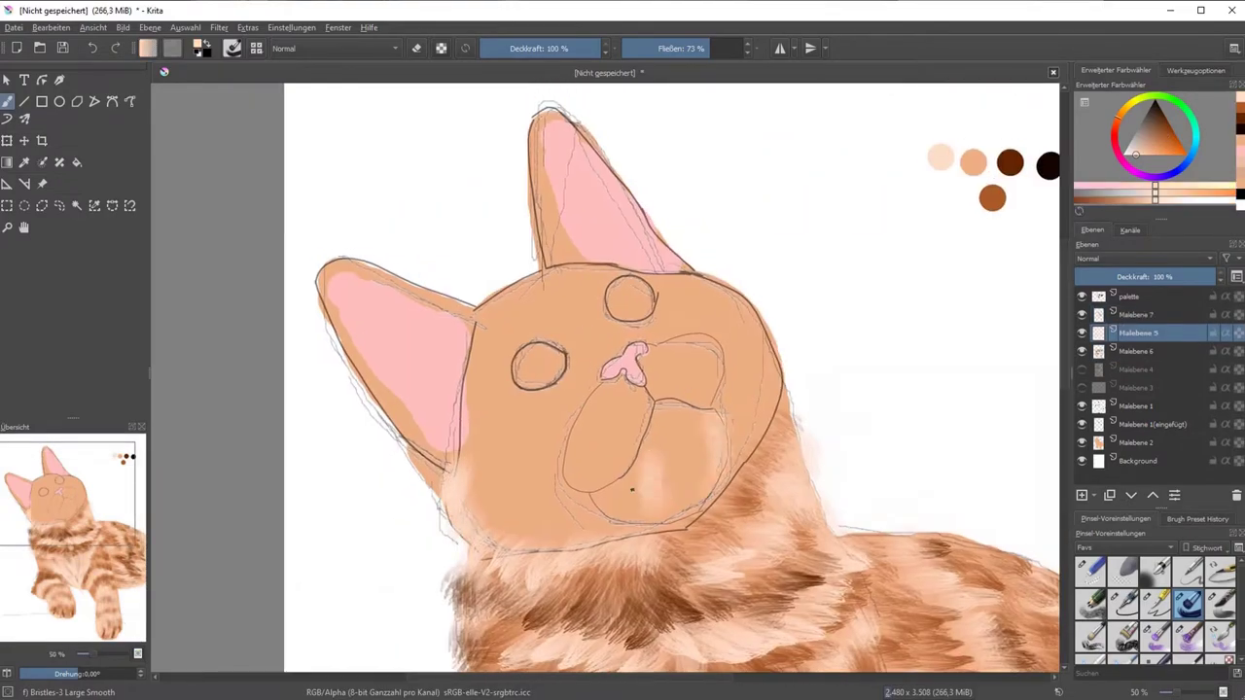
drag(651, 455, 619, 498)
drag(584, 419, 603, 458)
mouse_move(710, 340)
mouse_down()
mouse_move(681, 374)
mouse_move(715, 409)
mouse_up()
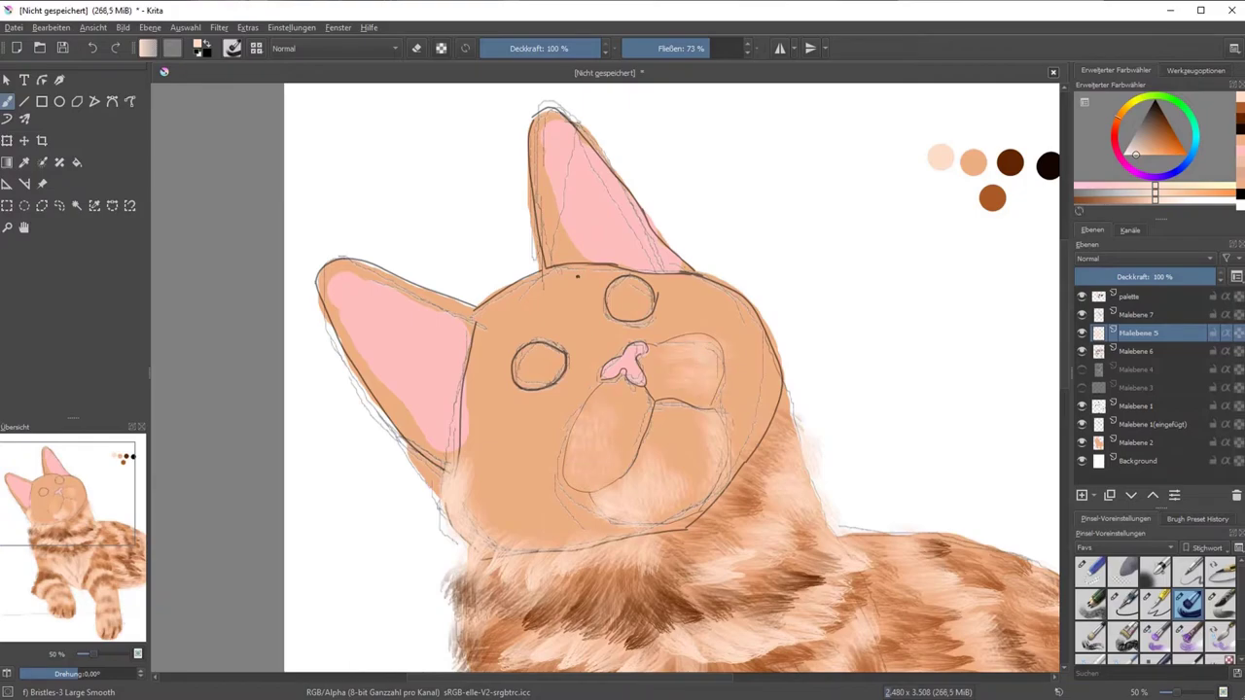
Paint brown stripes on the forehead and down the left cheek on Malebene 7
key(Page_Up)
ctrl+click(498, 339)
mouse_move(501, 329)
mouse_down()
mouse_move(468, 368)
mouse_move(504, 501)
mouse_up()
drag(504, 418, 511, 535)
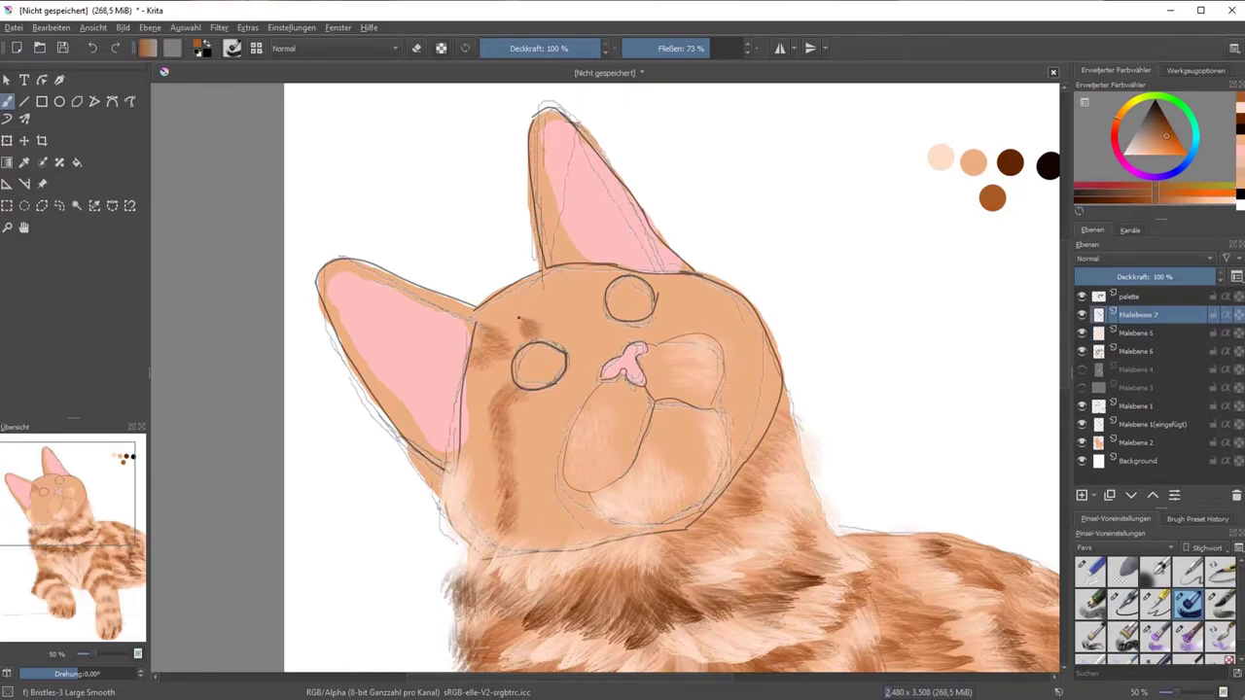
drag(542, 336, 533, 296)
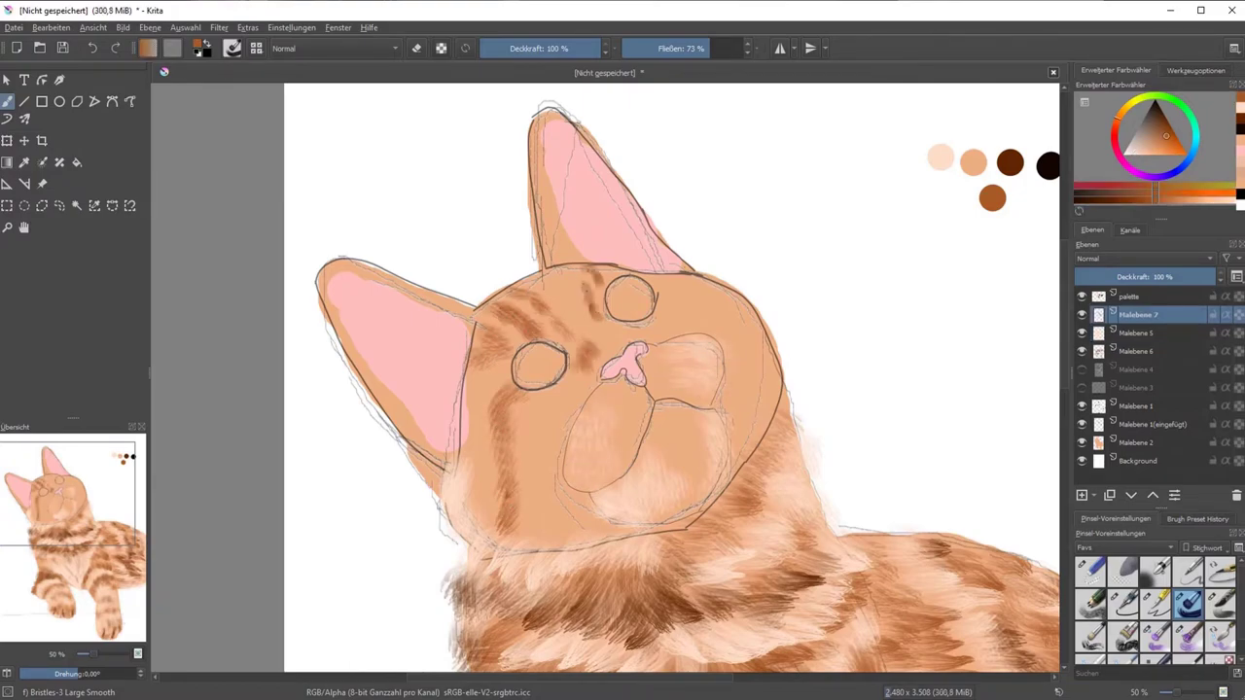
Add darker brown strokes on the right cheek on Malebene 6
ctrl+click(558, 252)
key(Page_Down)
key(Page_Down)
drag(744, 428, 730, 473)
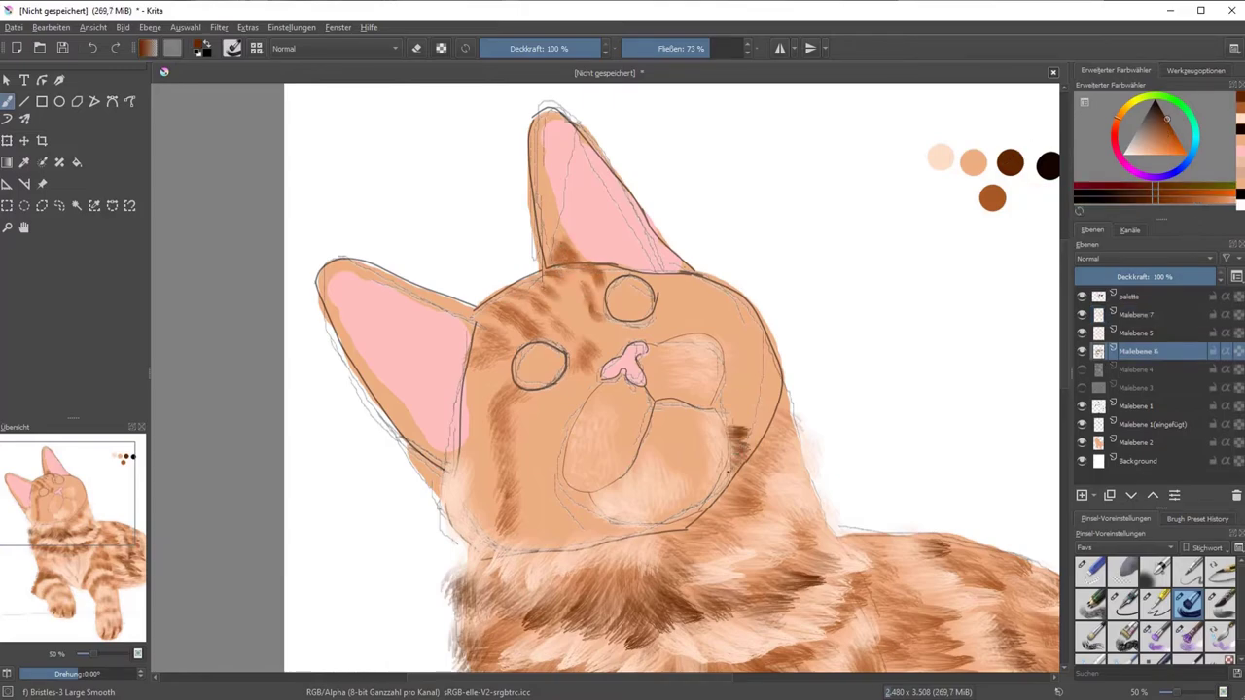
drag(740, 403, 749, 480)
mouse_move(737, 323)
mouse_down()
mouse_move(694, 360)
mouse_move(739, 434)
mouse_move(657, 280)
mouse_move(749, 326)
mouse_up()
Paint darker orange stripes on the forehead, beside the nose, on the muzzle and right cheek
ctrl+click(745, 370)
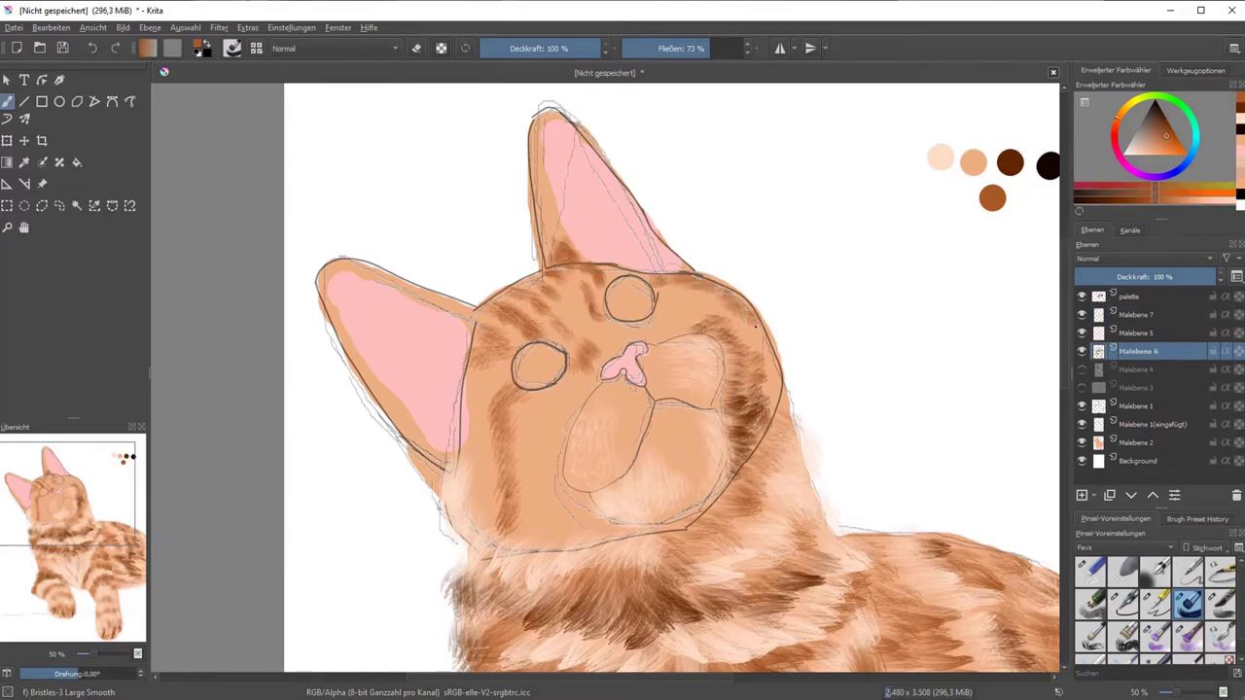
drag(681, 289, 672, 326)
drag(564, 388, 537, 423)
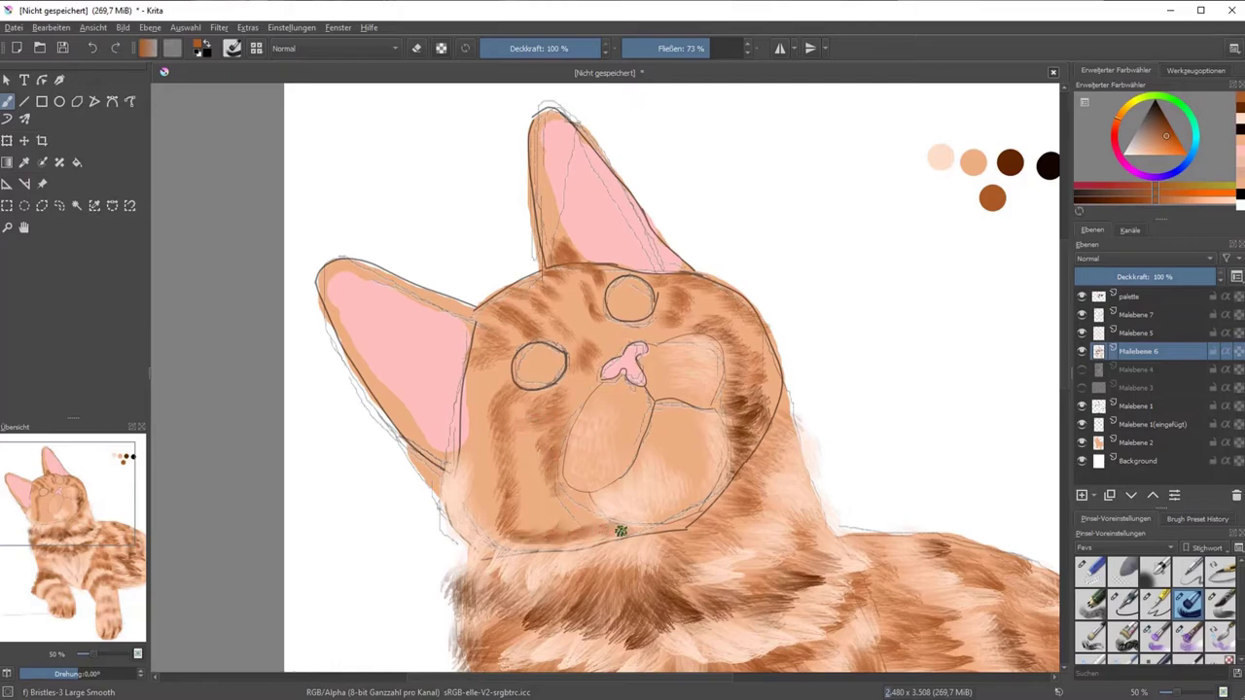
mouse_move(687, 418)
mouse_down()
mouse_move(704, 472)
mouse_move(663, 454)
mouse_up()
mouse_move(669, 362)
mouse_down()
mouse_move(687, 430)
mouse_move(642, 416)
mouse_move(619, 464)
mouse_up()
drag(628, 391, 612, 434)
Paint pale peach highlights between the eyes and along the head's right edge on new layer Malebene 8
ctrl+click(940, 157)
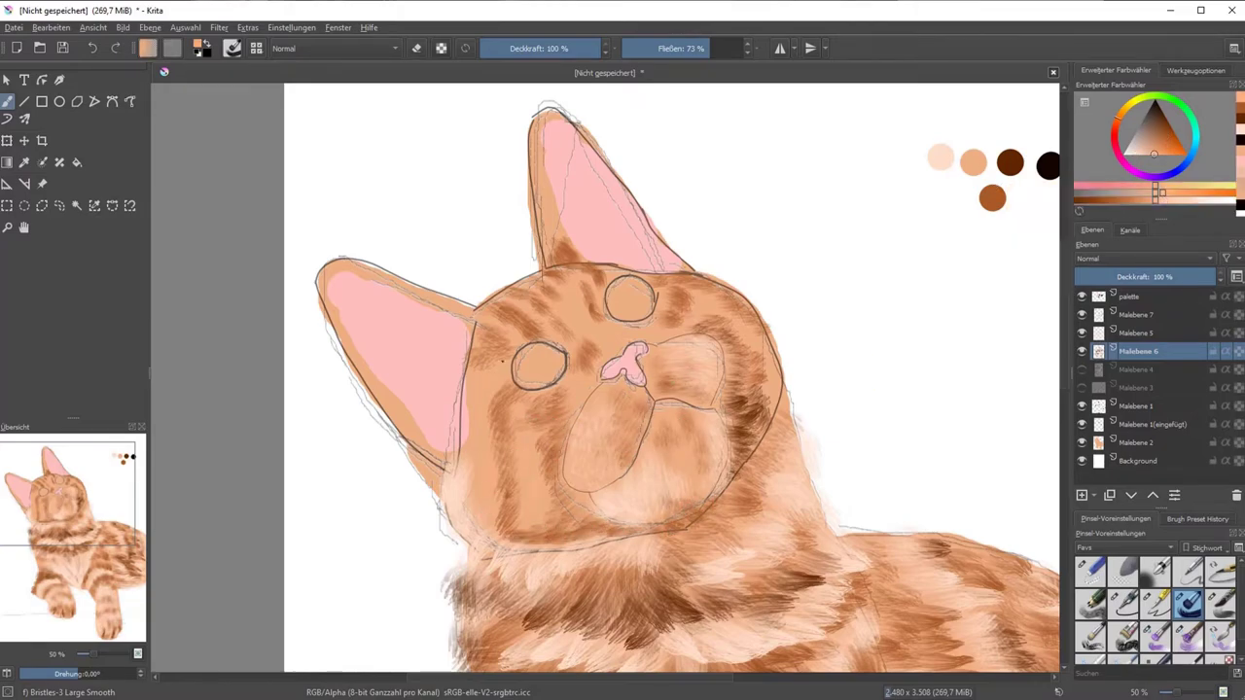
key(Page_Up)
key(Page_Up)
mouse_move(564, 310)
mouse_down()
mouse_move(590, 341)
mouse_move(627, 351)
mouse_up()
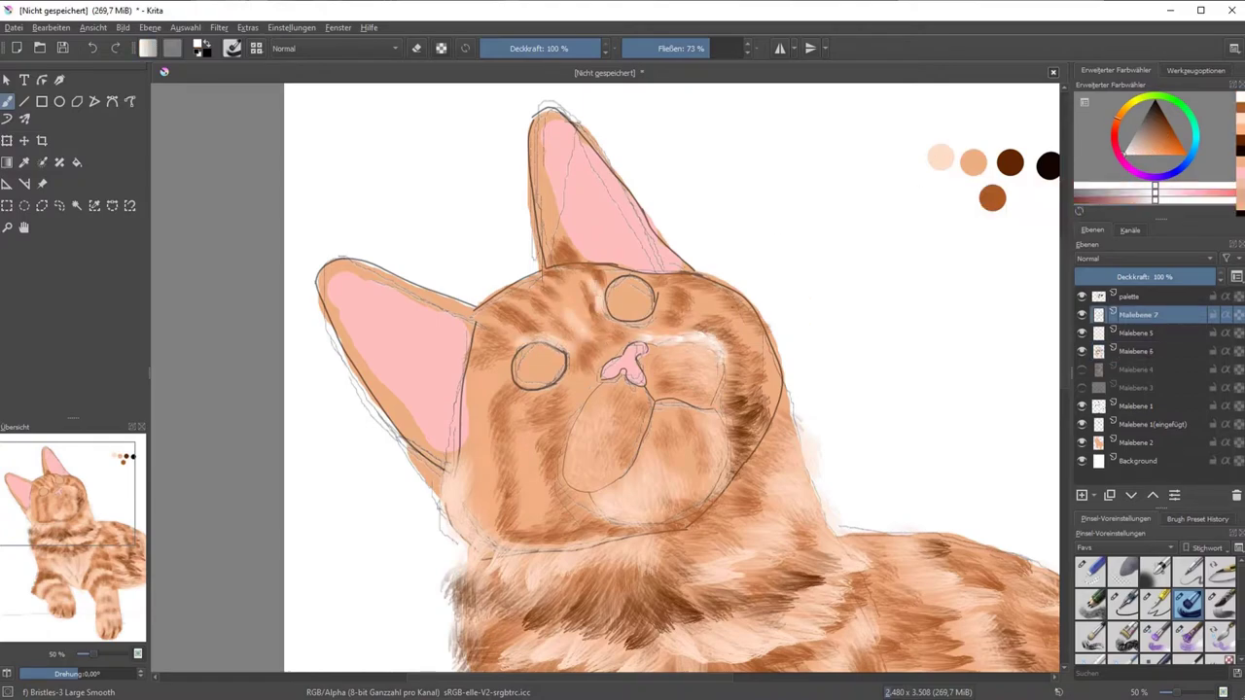
key(Insert)
drag(753, 321, 787, 397)
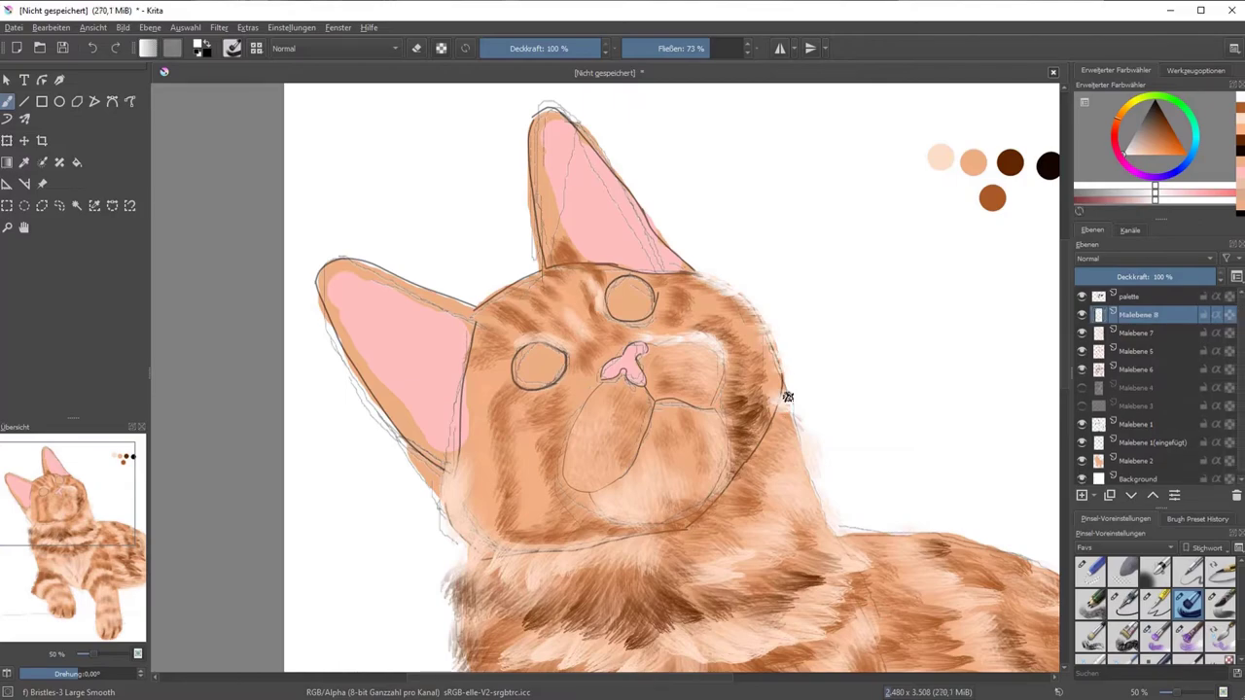
Zoom out and paint faint pale strokes along the front leg's edge and the back
key(minus)
key(minus)
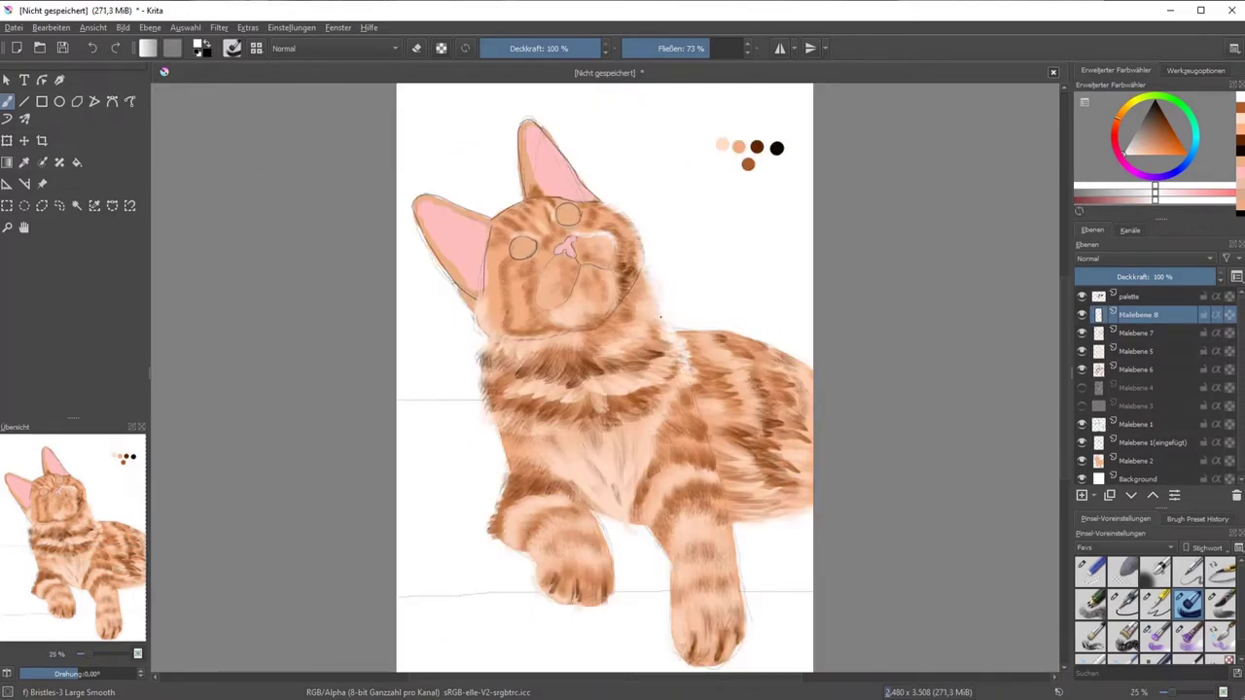
drag(721, 491, 730, 521)
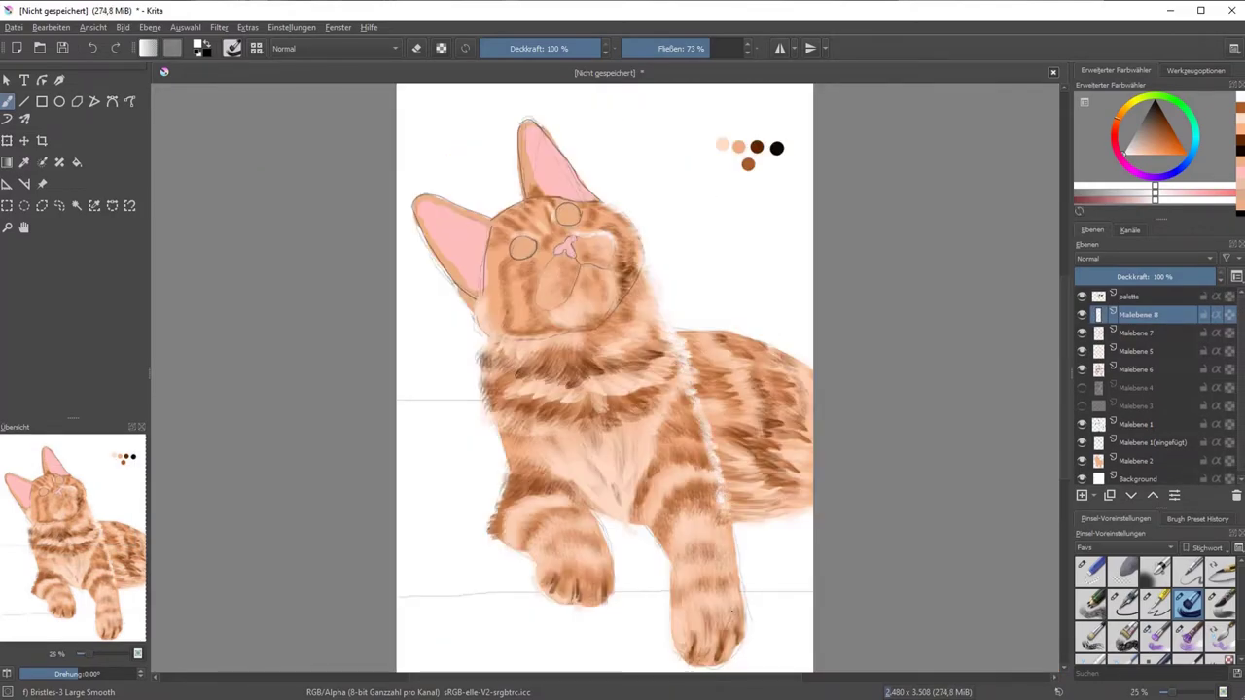
drag(796, 390, 790, 413)
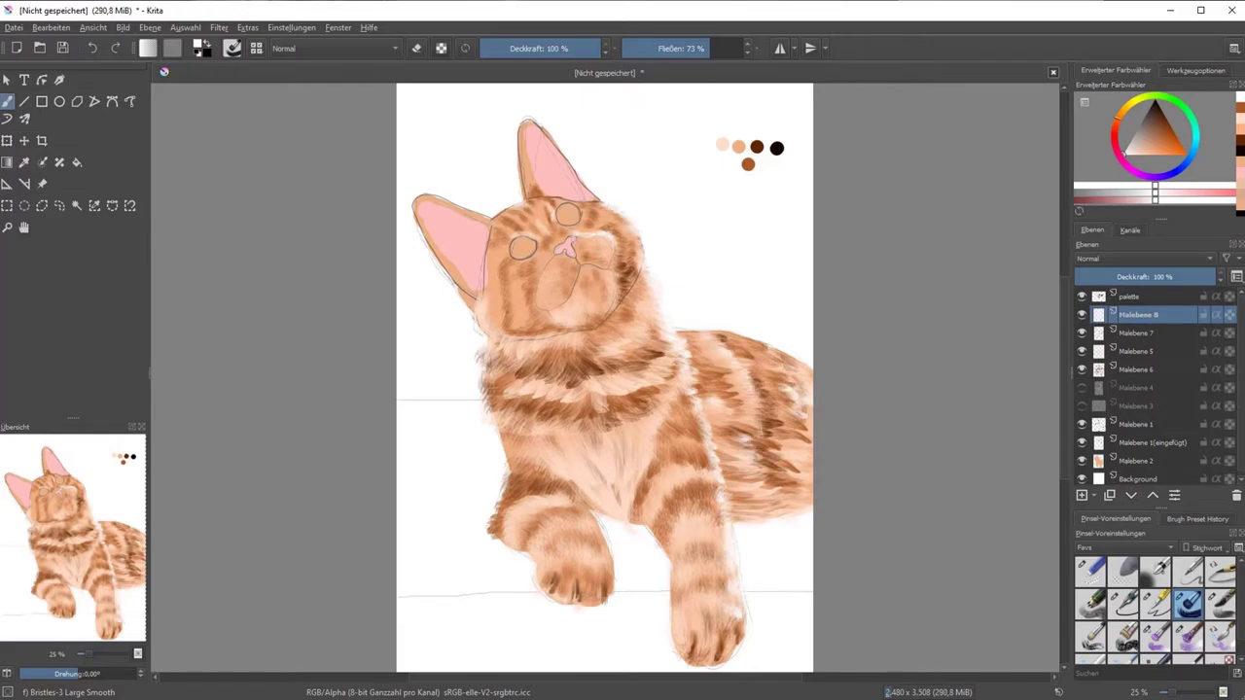
Paint fine bristle fur strokes around the cat's mouth and chin
key(plus)
key(slash)
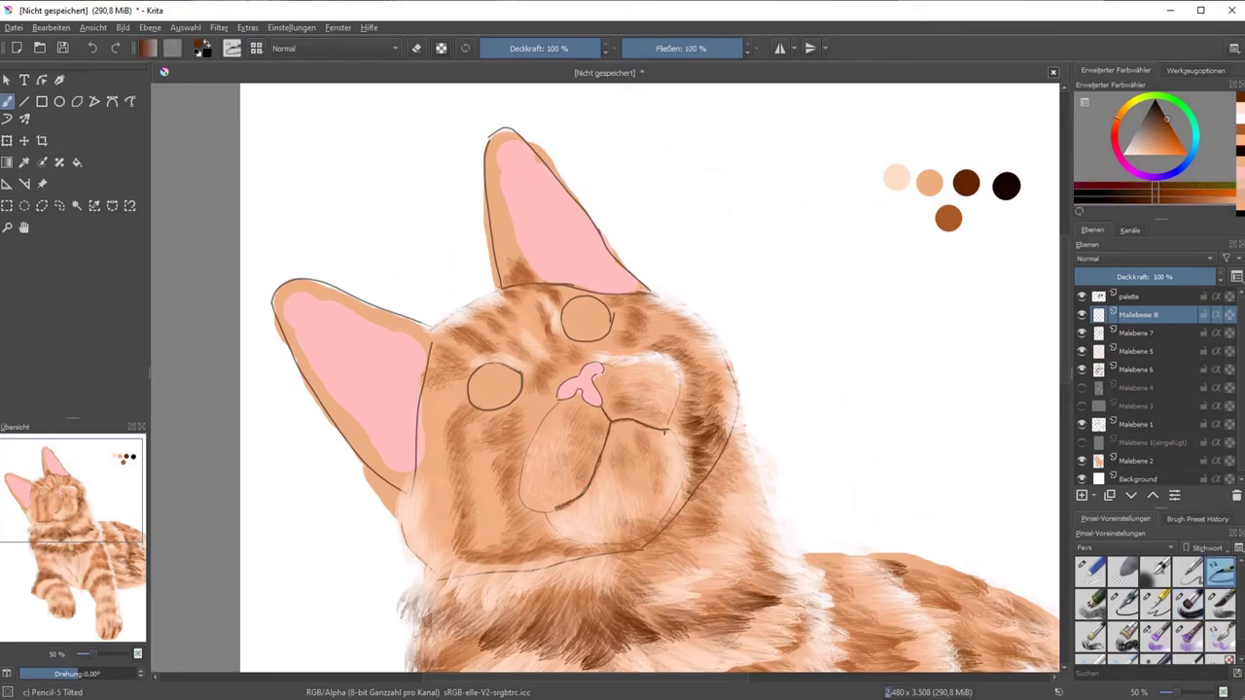
key(slash)
mouse_move(612, 440)
mouse_down()
mouse_move(598, 487)
mouse_move(516, 523)
mouse_up()
drag(525, 449, 514, 494)
key(Page_Down)
key(Page_Down)
key(Page_Down)
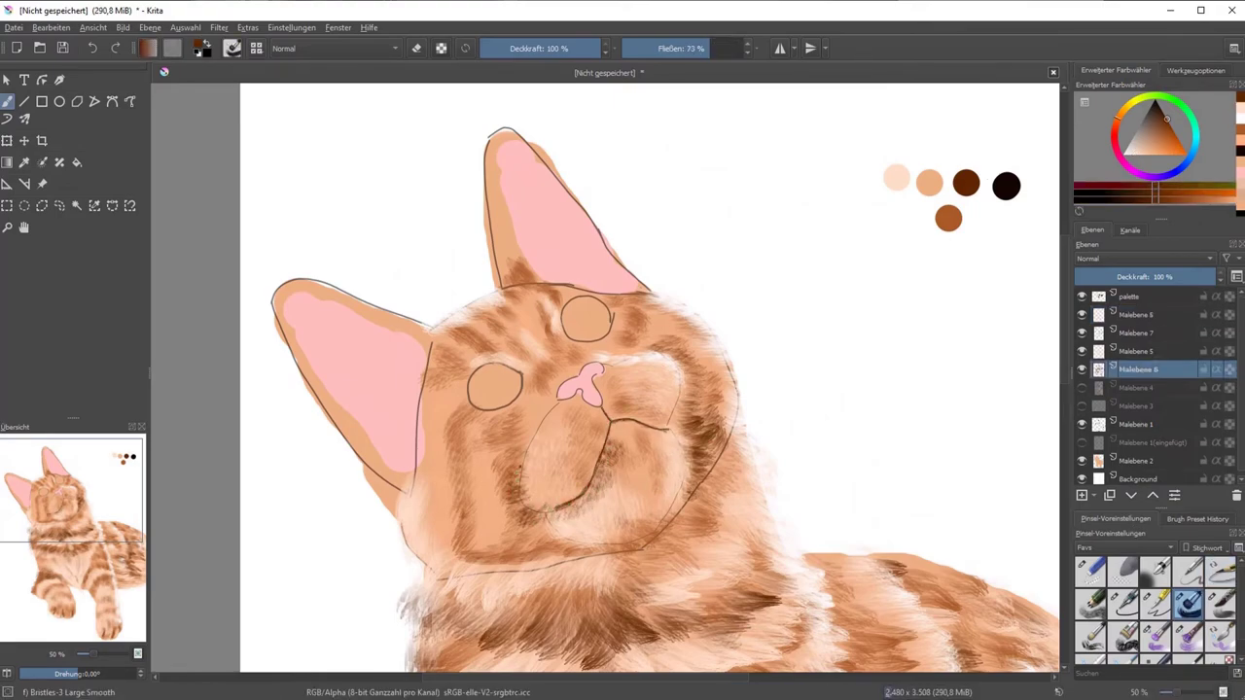
mouse_move(545, 544)
mouse_down()
mouse_move(501, 496)
mouse_move(442, 540)
mouse_up()
Set up a new eye layer above Malebene 8 with green and a fine ink brush
ctrl+click(963, 243)
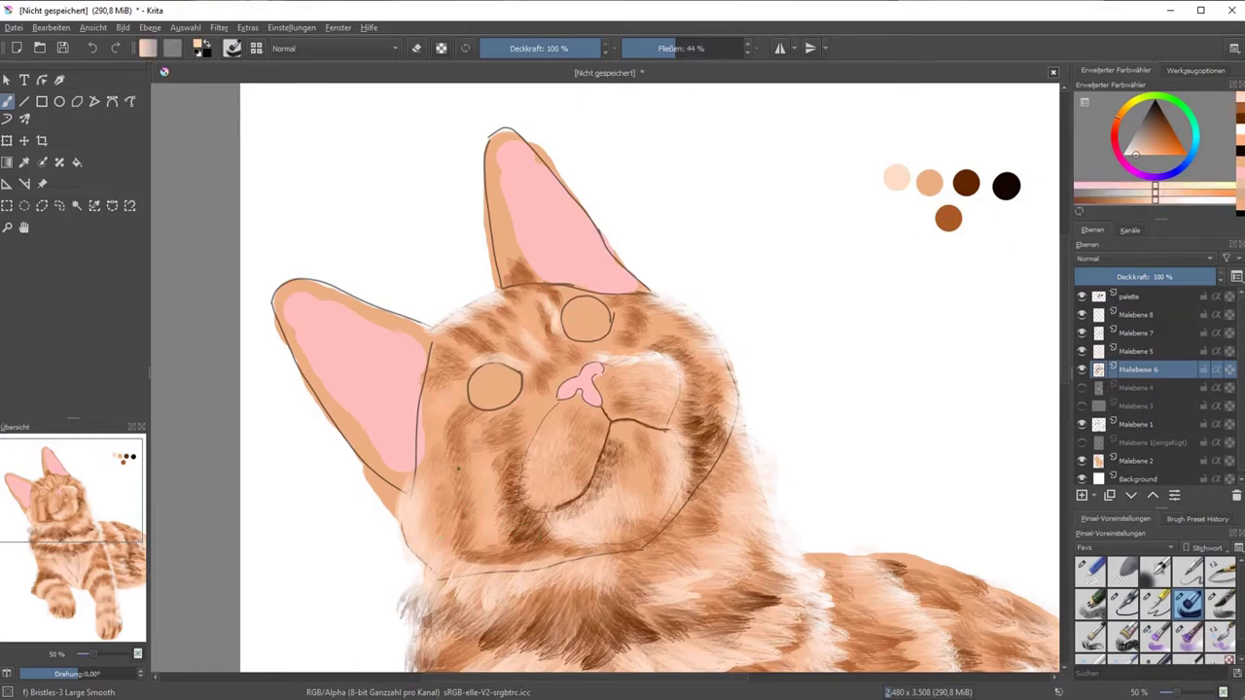
key(Page_Up)
key(Page_Up)
key(Page_Up)
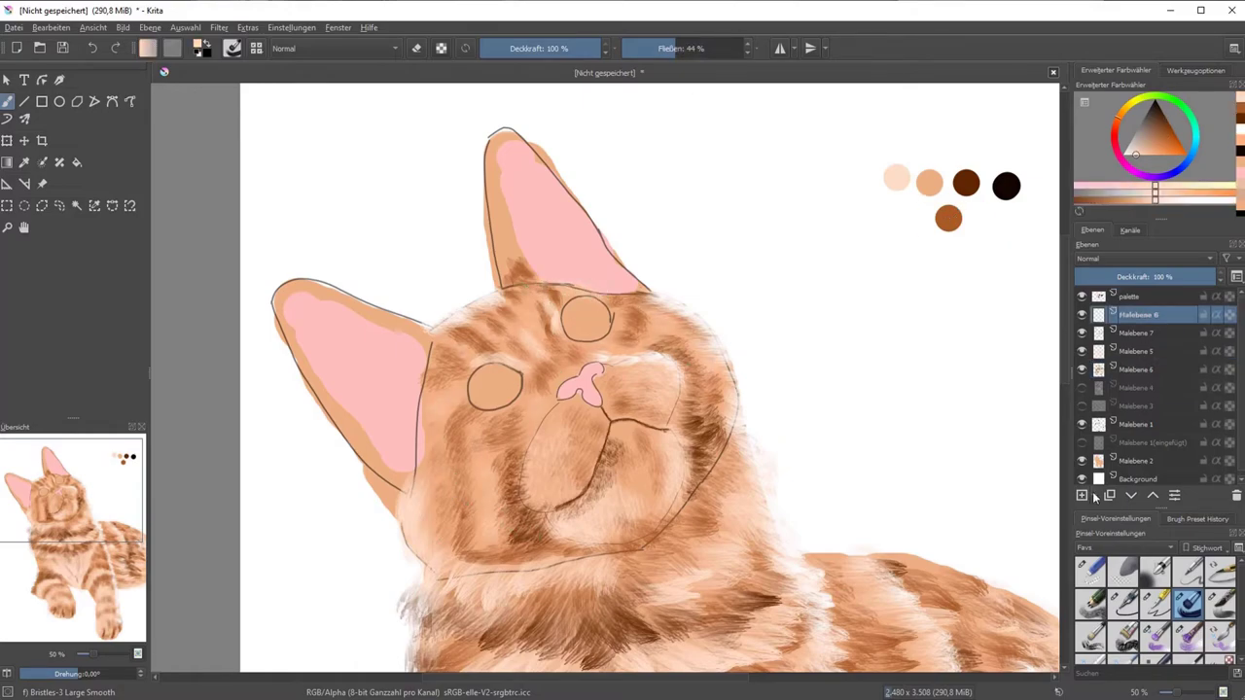
click(1081, 495)
click(1170, 125)
click(1124, 604)
Fill both eyes solid green and wrap the eye layer in a clipping group
key(plus)
drag(506, 379, 530, 409)
mouse_move(618, 292)
mouse_down()
mouse_move(637, 321)
mouse_move(662, 311)
mouse_up()
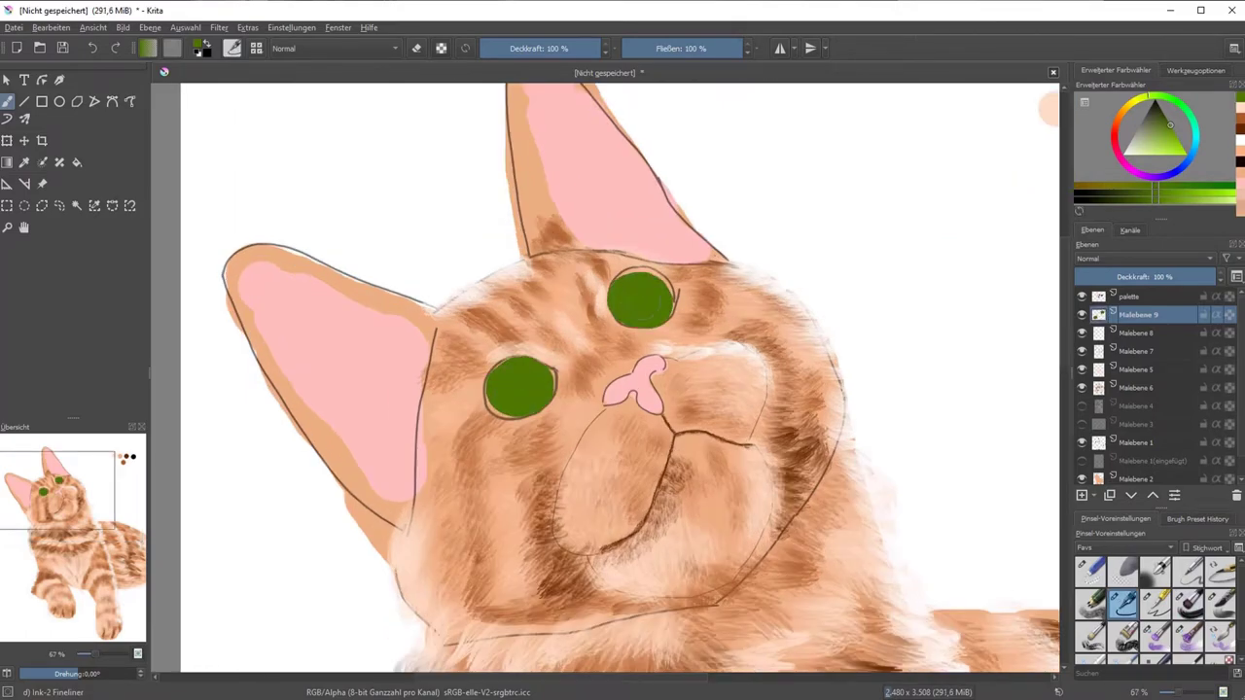
key(ctrl+shift+g)
Paint black pupils in both eyes and adjust them with a transform
key(d)
drag(506, 374, 513, 385)
drag(628, 290, 644, 316)
click(1196, 70)
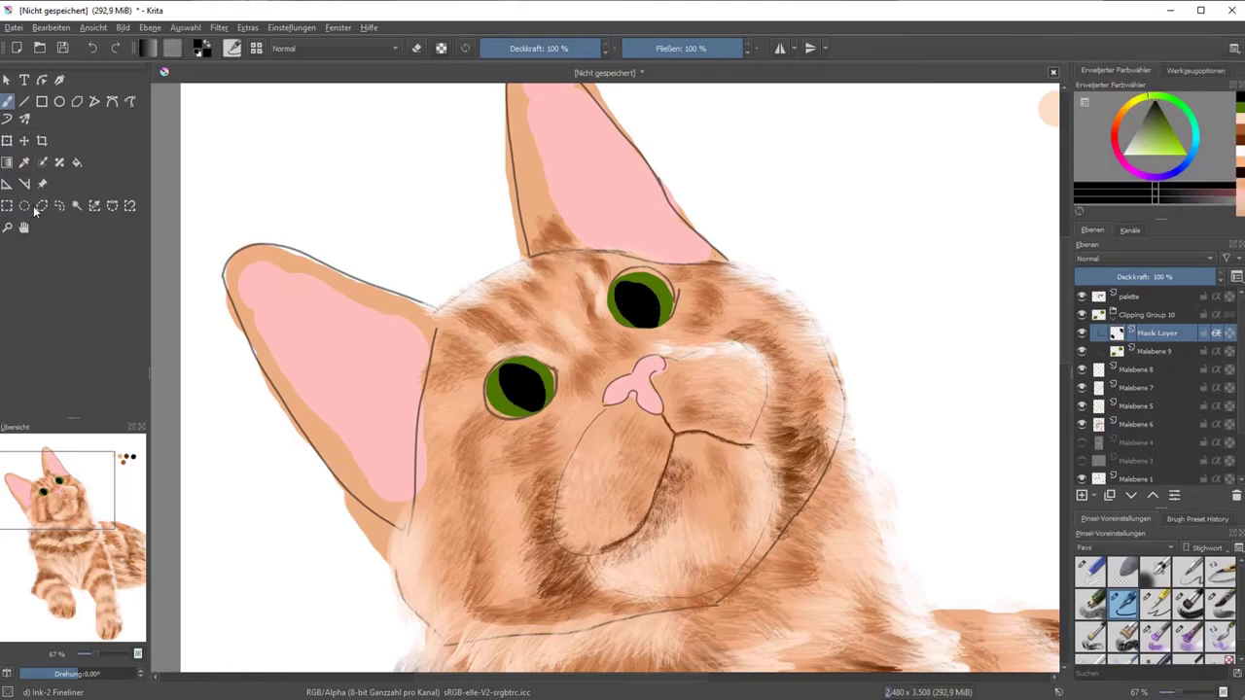
key(ctrl+t)
key(Return)
Add paint layers Malebene 11 and 12, turn off erasing, and select the large smooth bristle brush
key(b)
key(Insert)
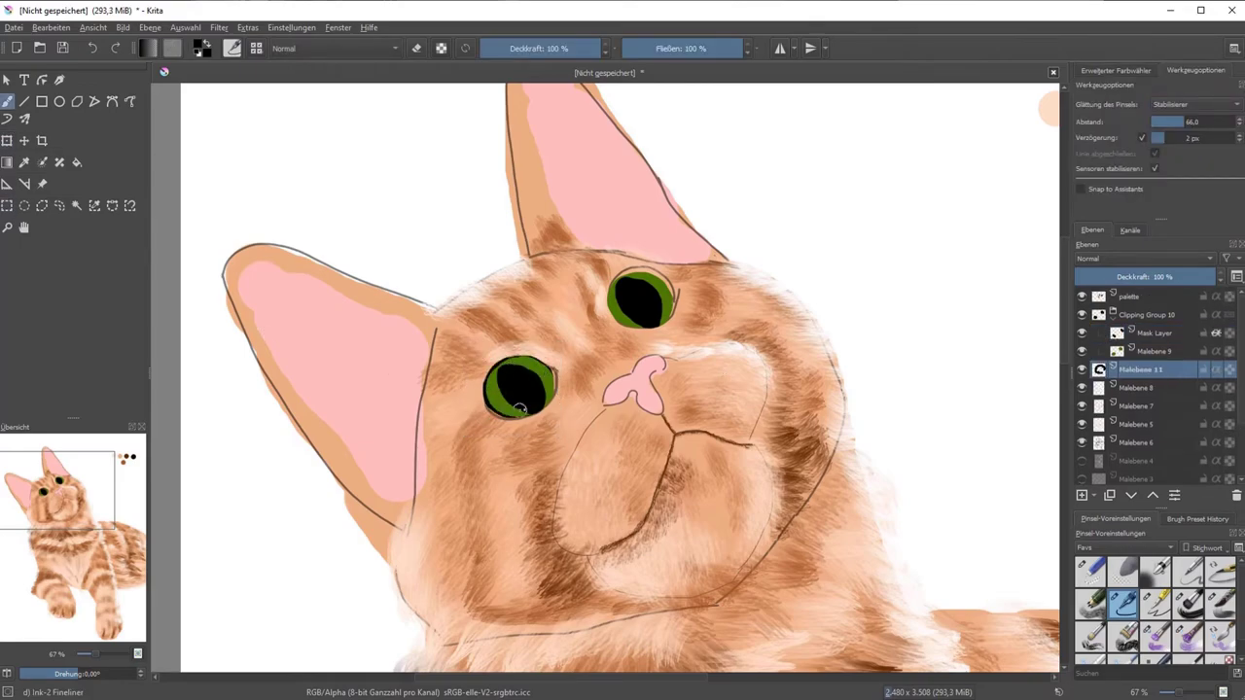
key(Insert)
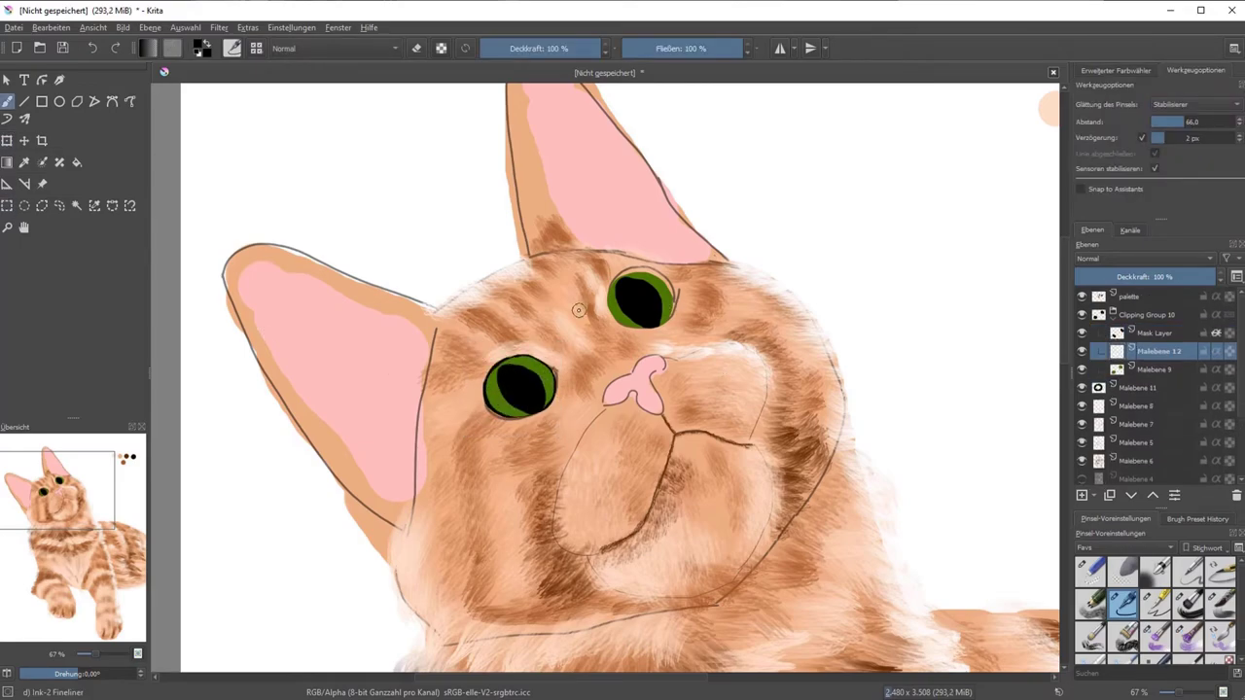
key(Page_Up)
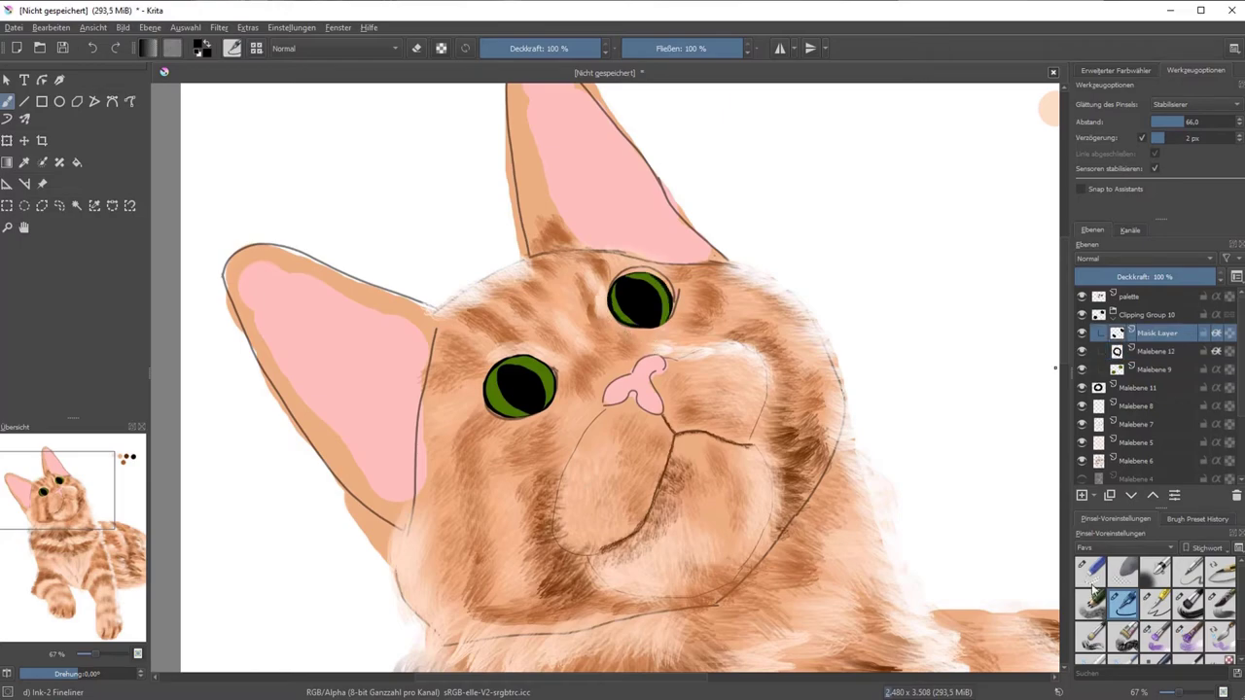
key(e)
key(Page_Down)
key(Page_Up)
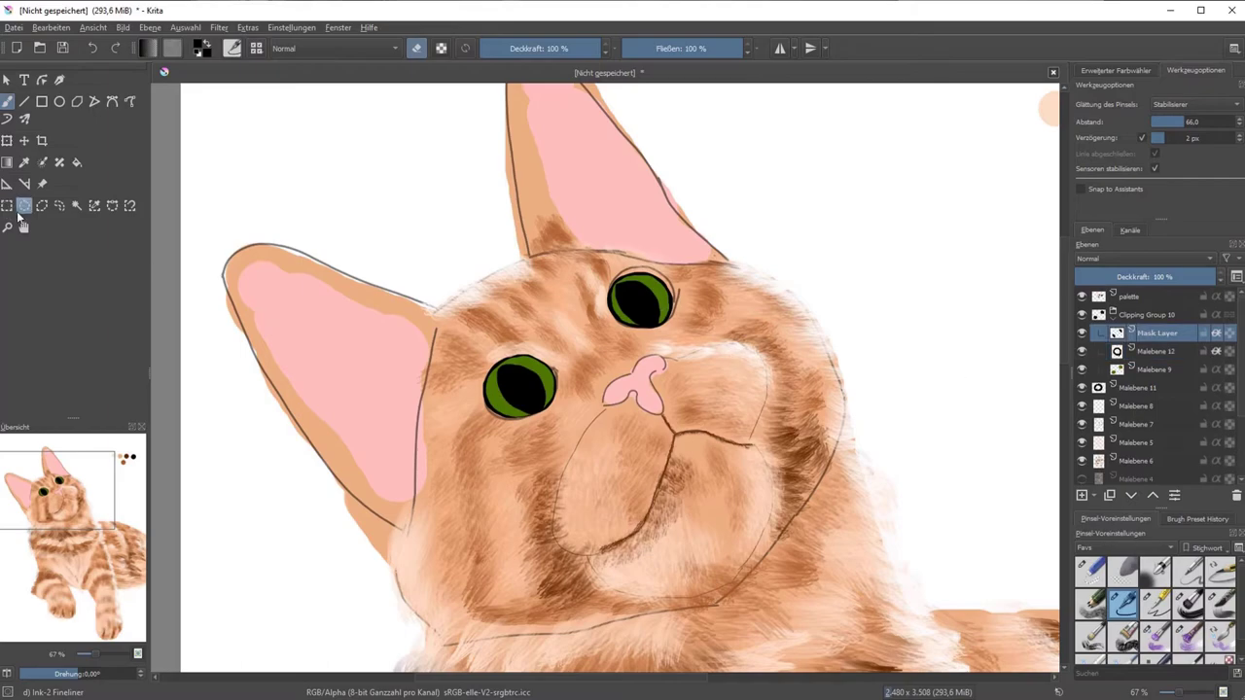
key(slash)
scroll(550, 221, down, 2)
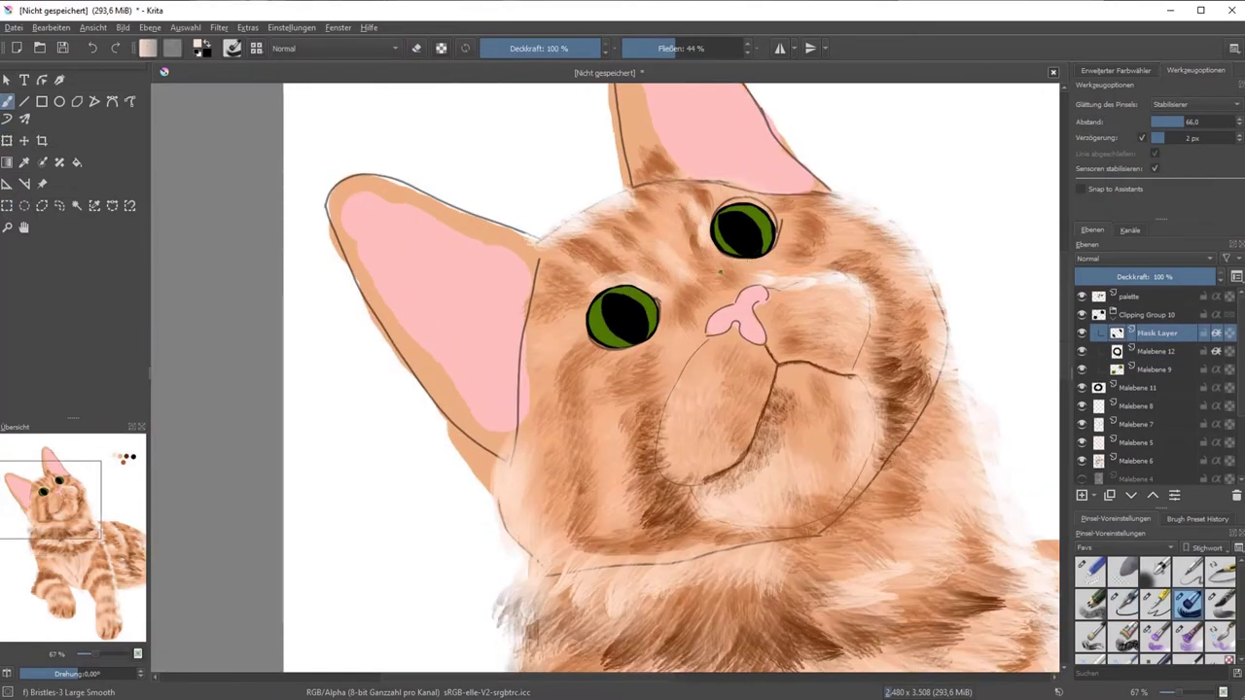
Add an empty layer above Malebene 8 and paint lighter strokes under the right eye
click(1116, 71)
click(1138, 406)
key(Insert)
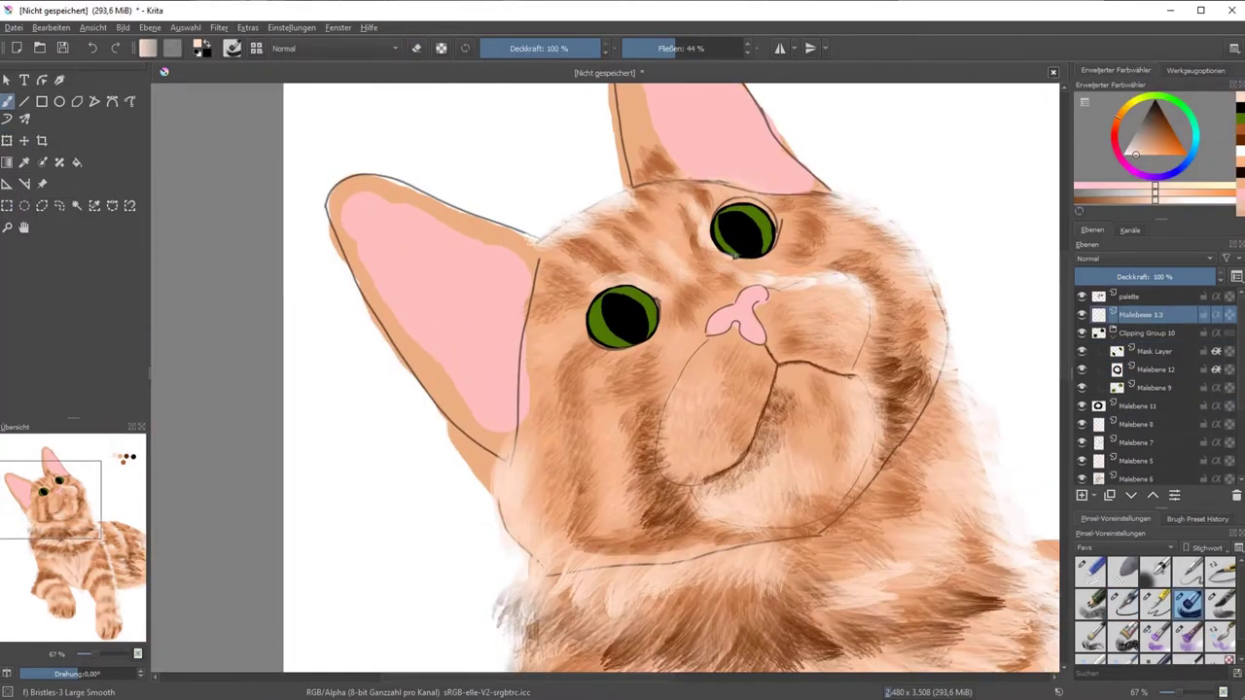
drag(773, 248, 715, 253)
click(1166, 425)
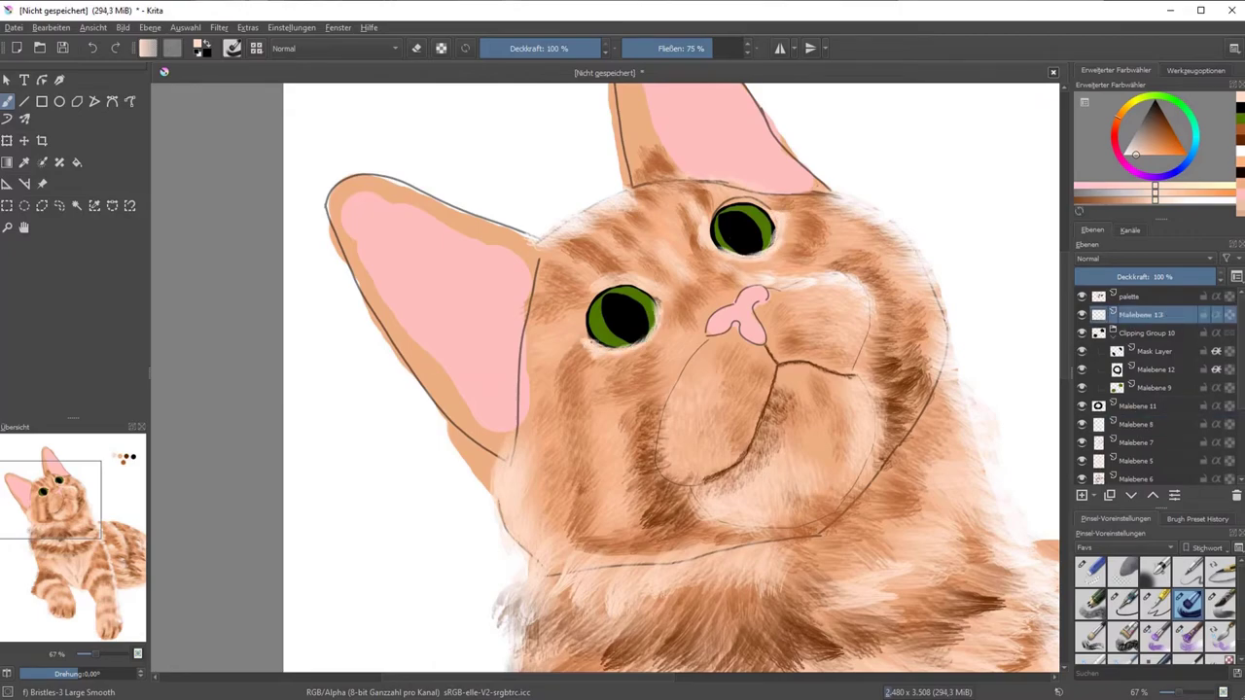
click(1138, 426)
click(1140, 315)
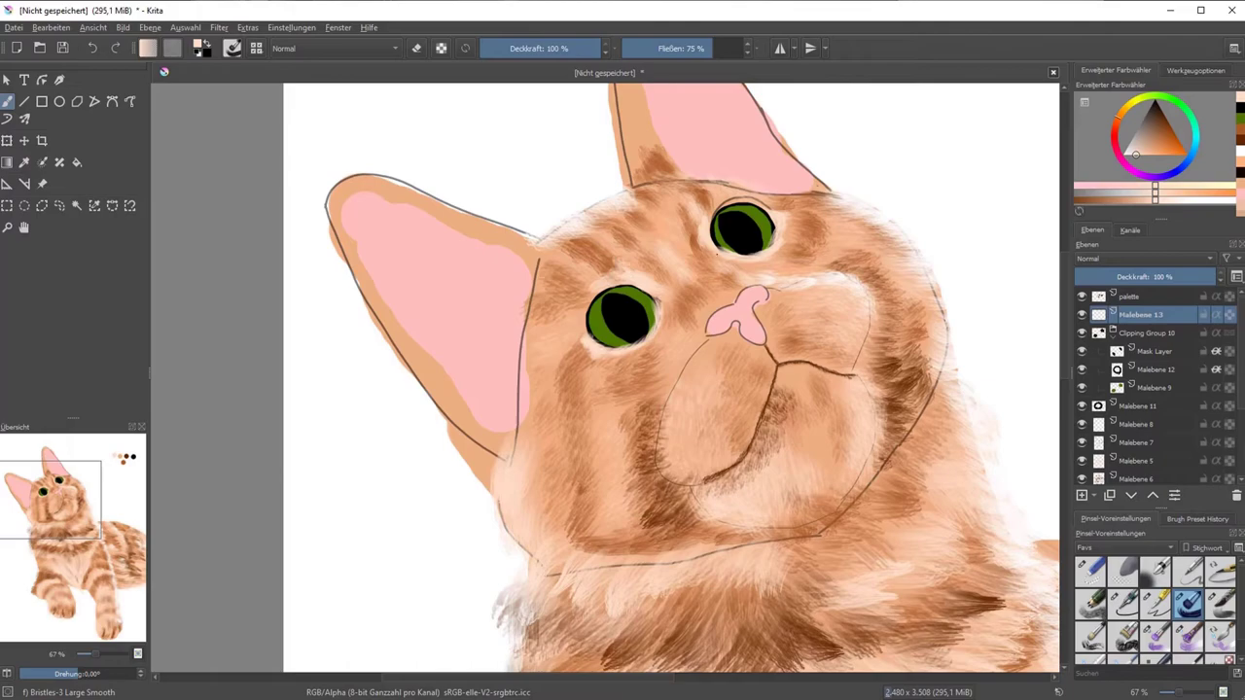
Lower flow to 42% and sample orange, peach and dark orange-brown tones from the fur
click(1138, 425)
ctrl+click(740, 199)
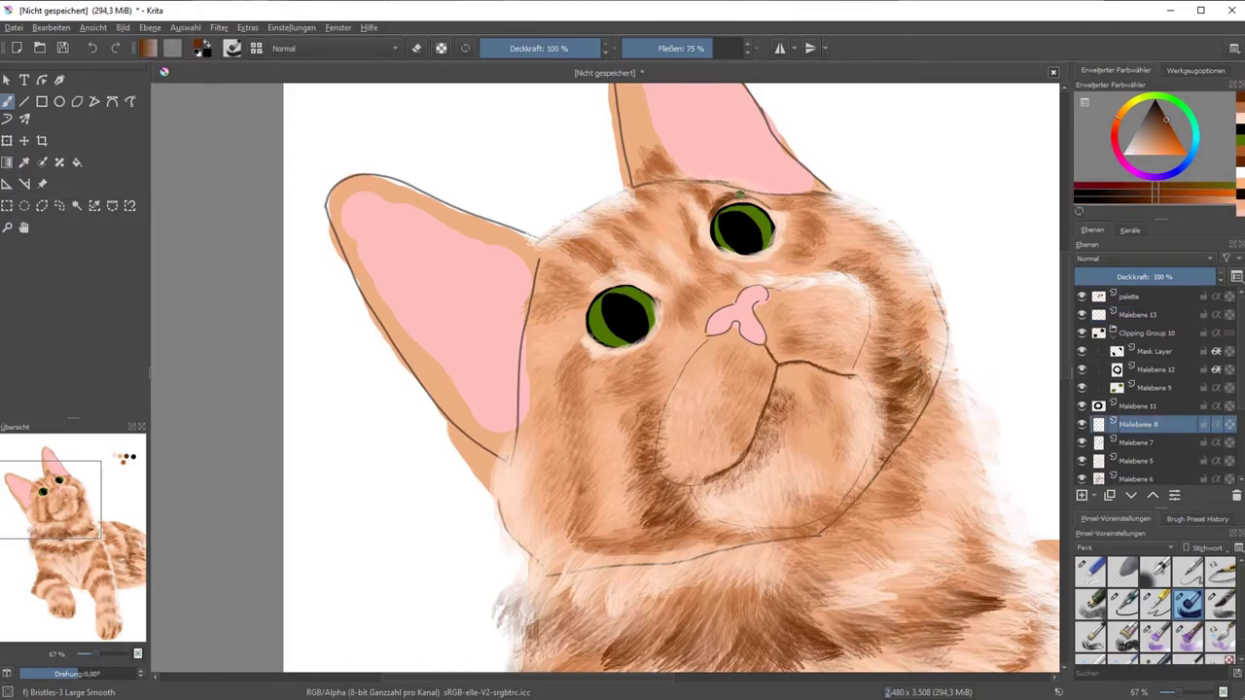
click(673, 48)
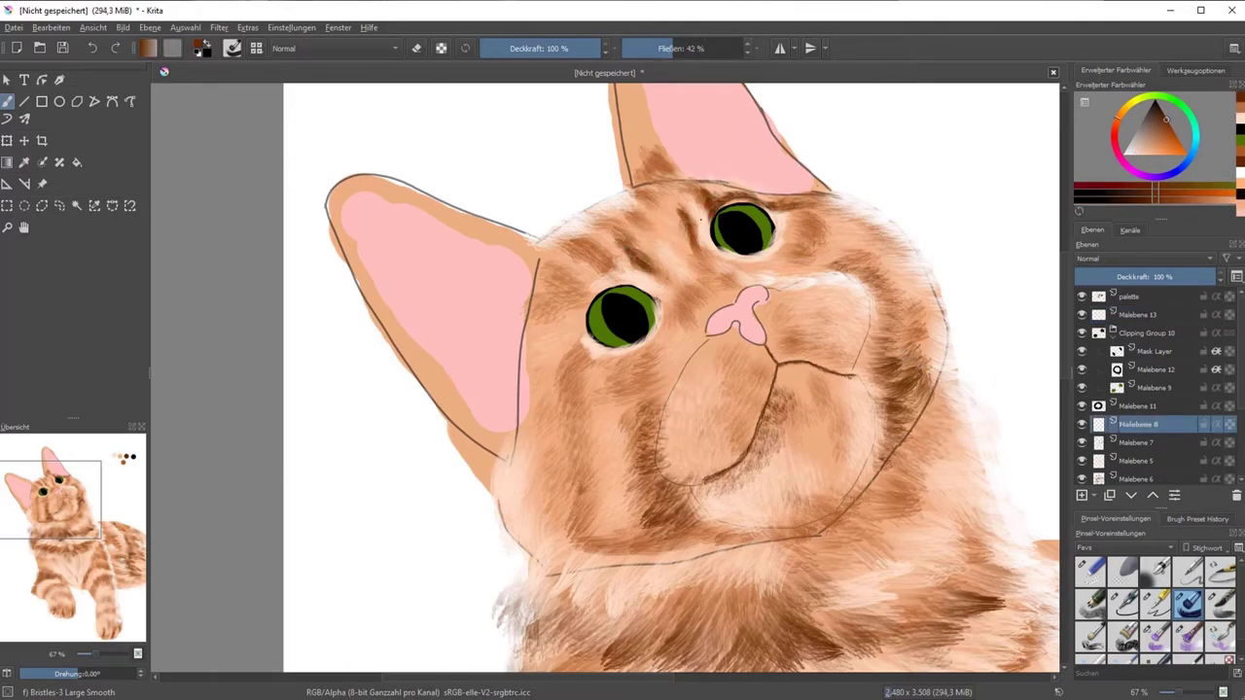
key(Page_Down)
key(Page_Down)
key(Page_Down)
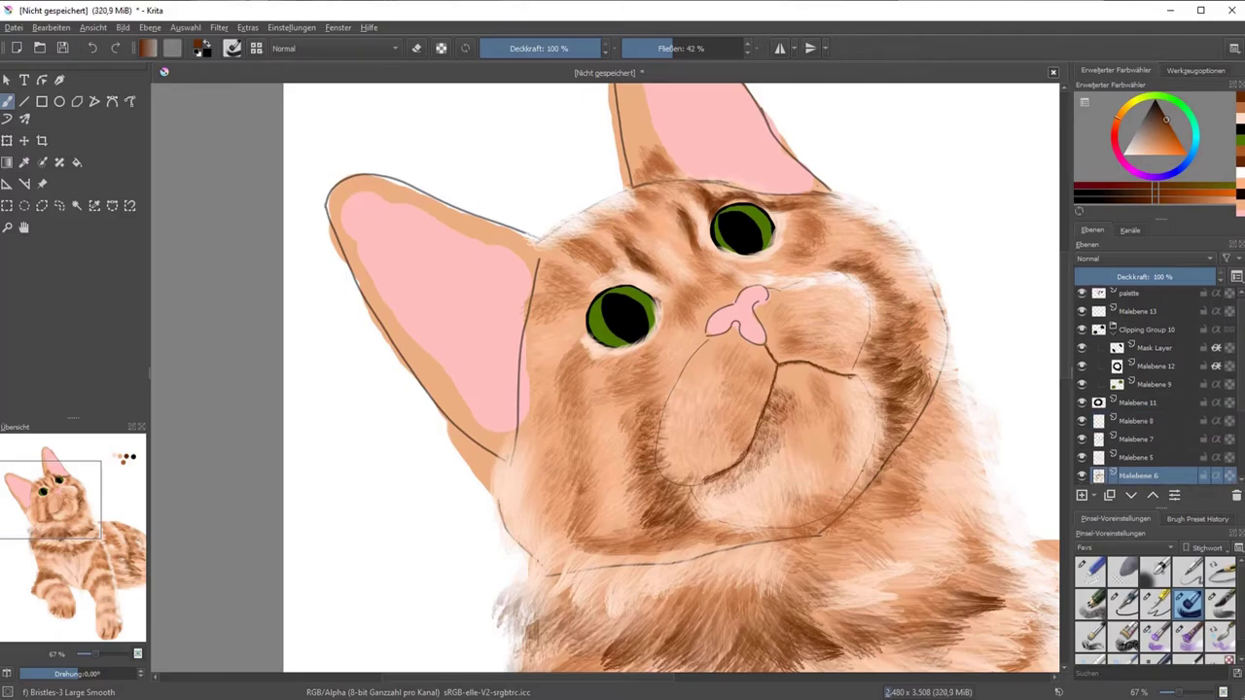
ctrl+click(925, 597)
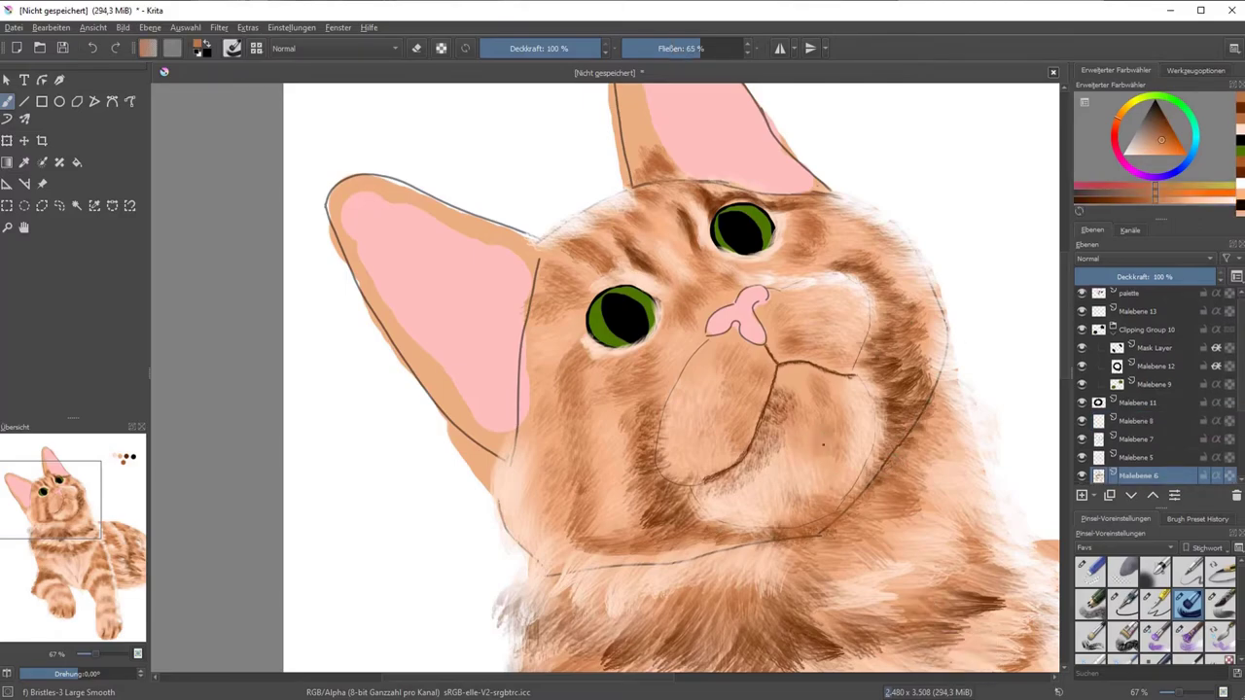
key(Page_Up)
ctrl+click(796, 382)
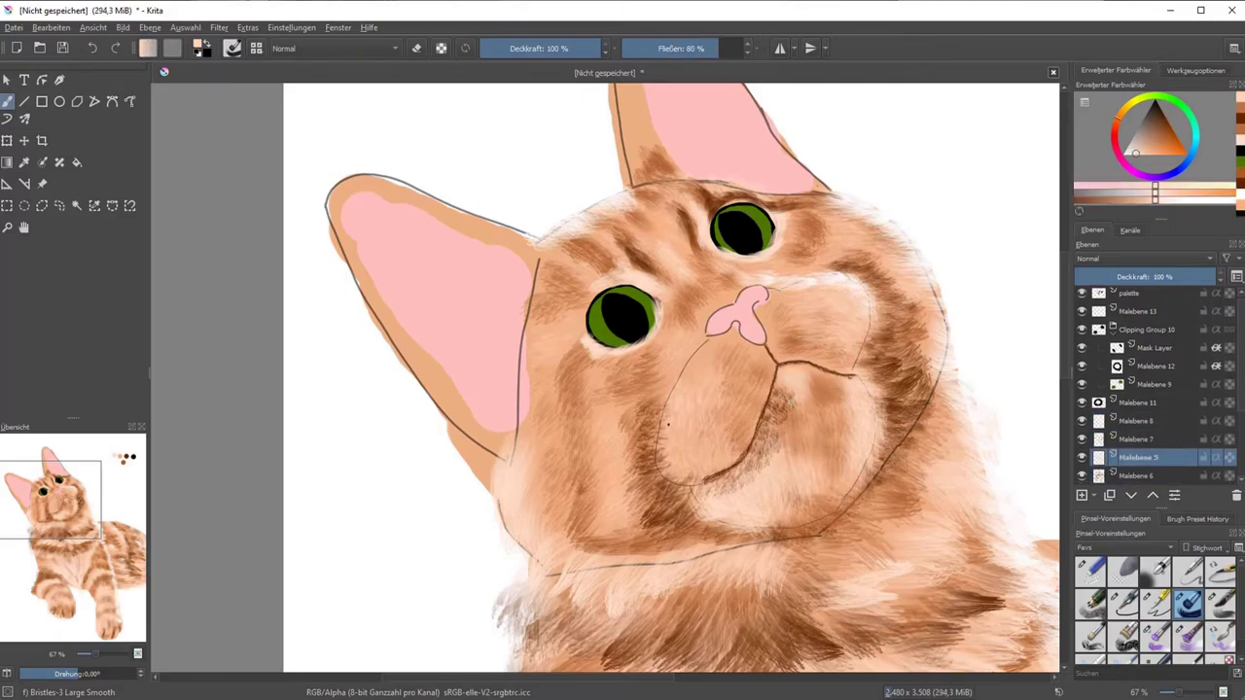
key(Page_Up)
key(Page_Up)
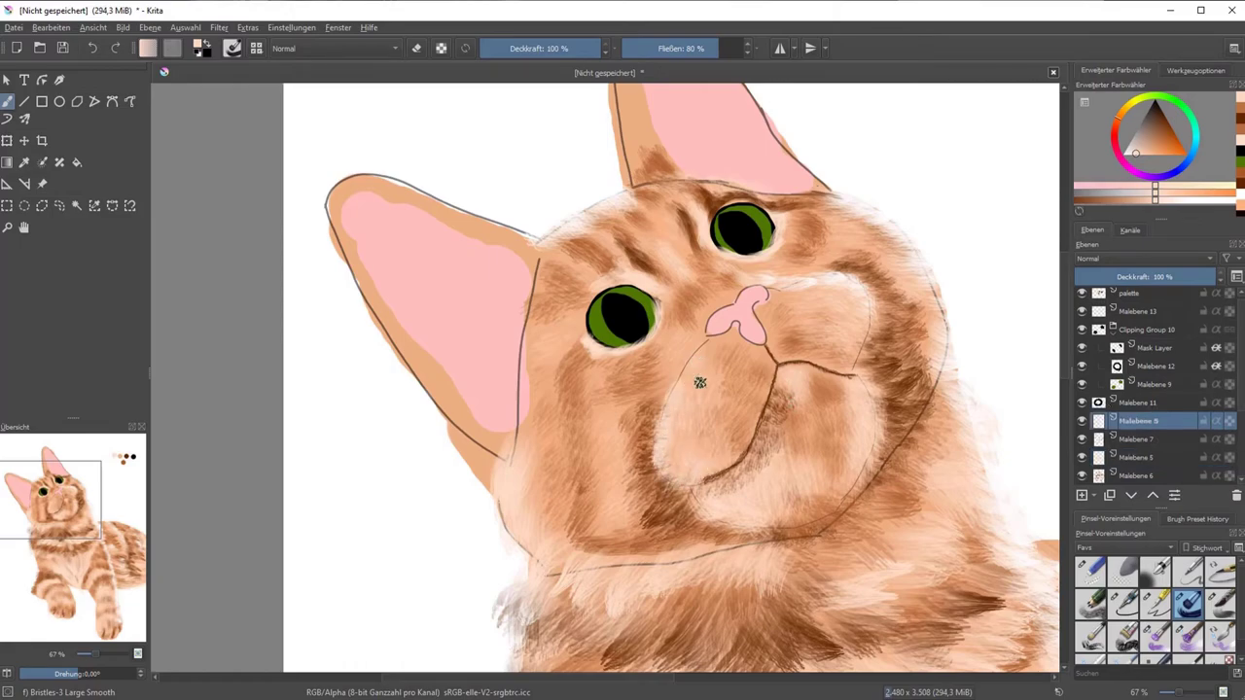
ctrl+click(754, 385)
Paint darker orange-brown fur strokes across the cheeks, chin and lower face
drag(769, 365, 740, 413)
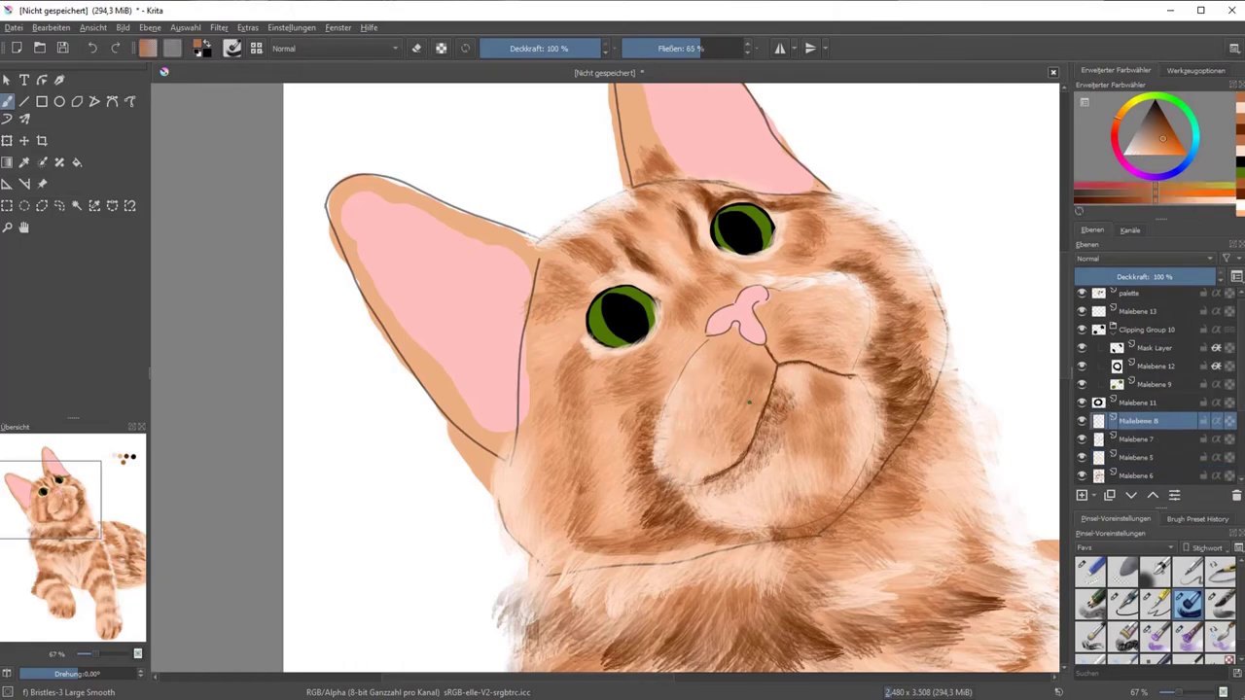
drag(758, 344, 734, 436)
drag(832, 317, 780, 361)
drag(858, 333, 806, 369)
drag(804, 493, 747, 528)
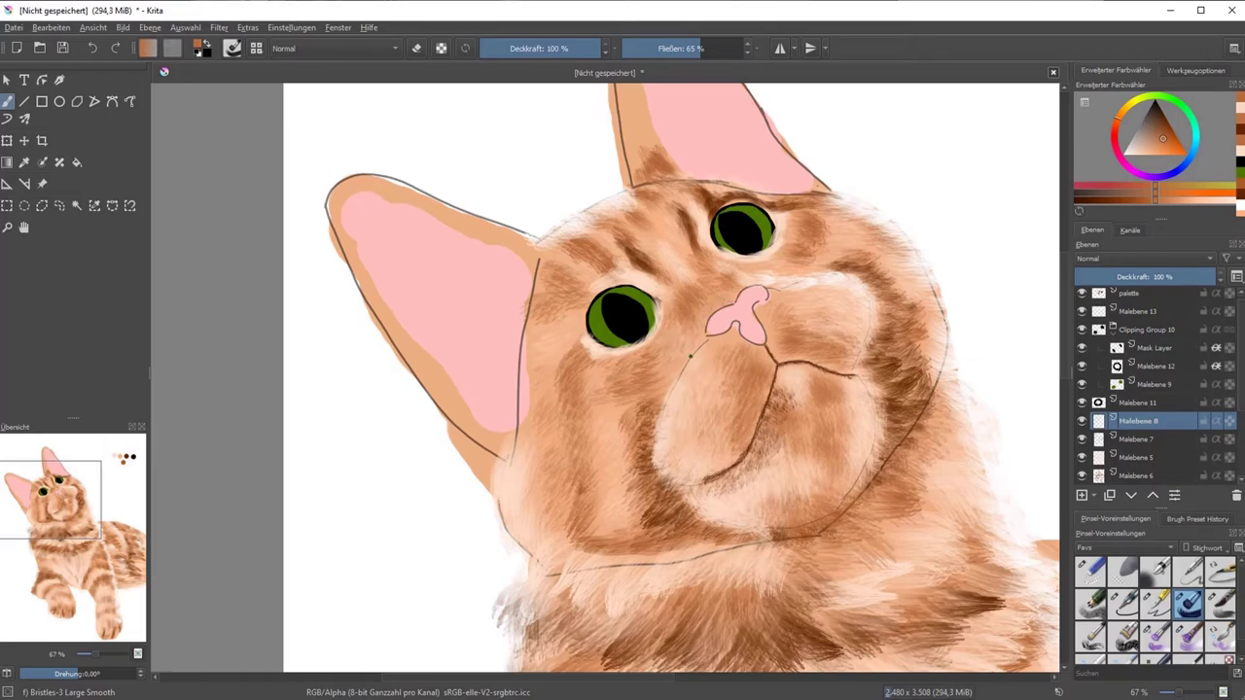
drag(819, 220, 852, 267)
drag(875, 251, 934, 356)
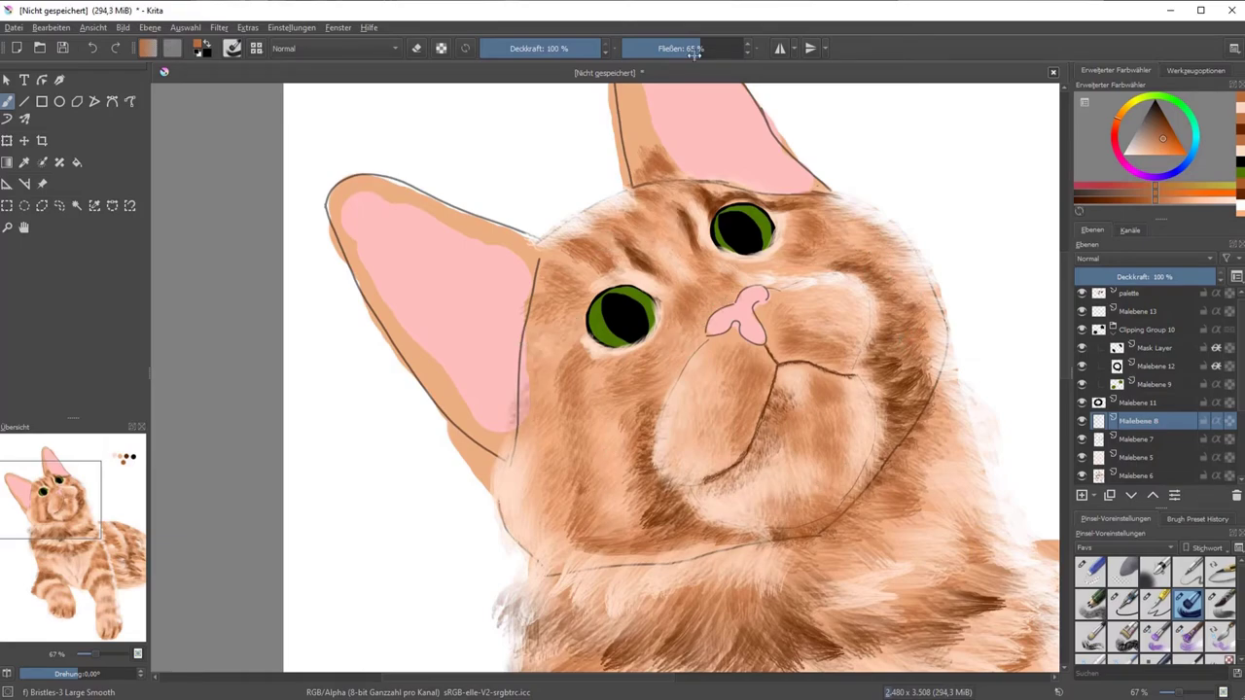
Add a layer in the clipping group and airbrush white highlights into the eye
scroll(520, 274, up, 1)
key(Insert)
click(1155, 571)
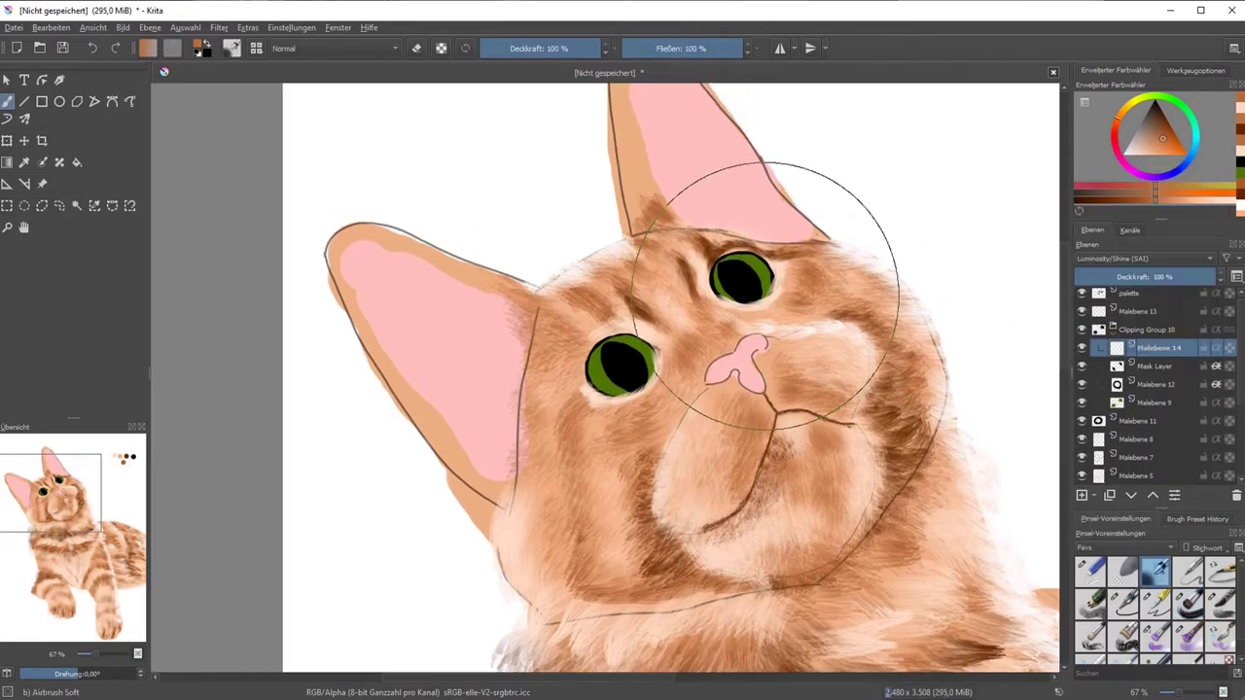
drag(731, 276, 751, 290)
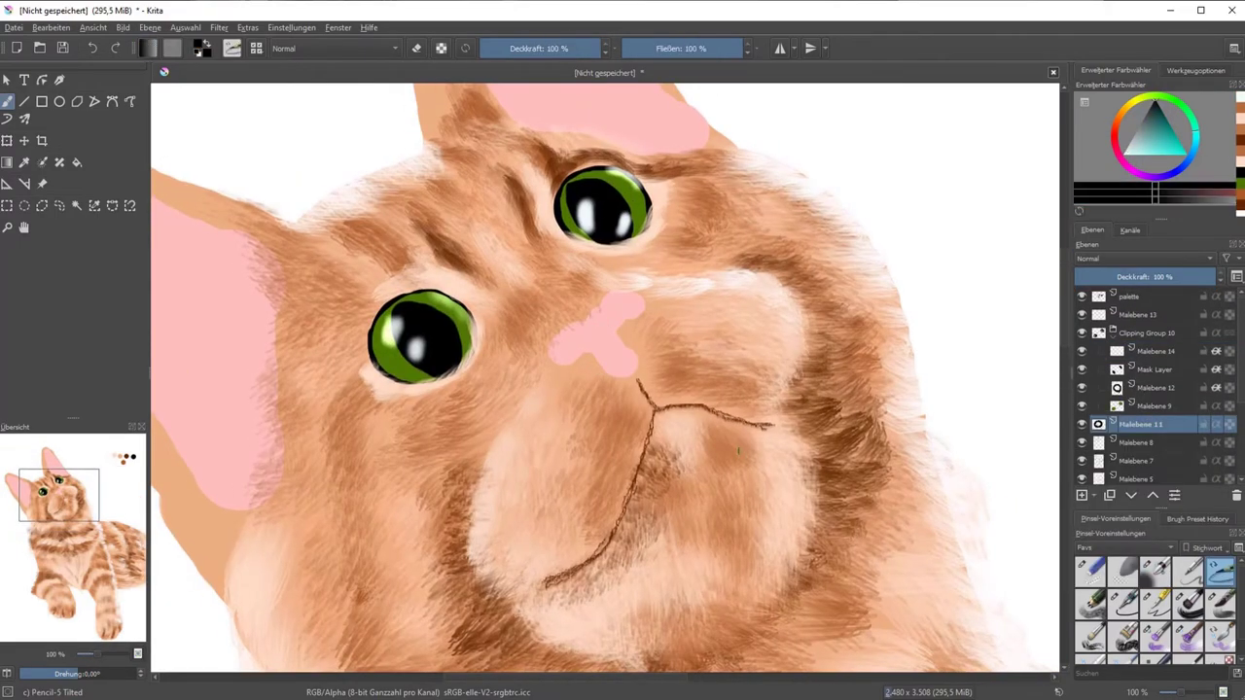
Fill the nostril with black and touch up the nose with sampled pinks
drag(592, 349, 589, 354)
key(slash)
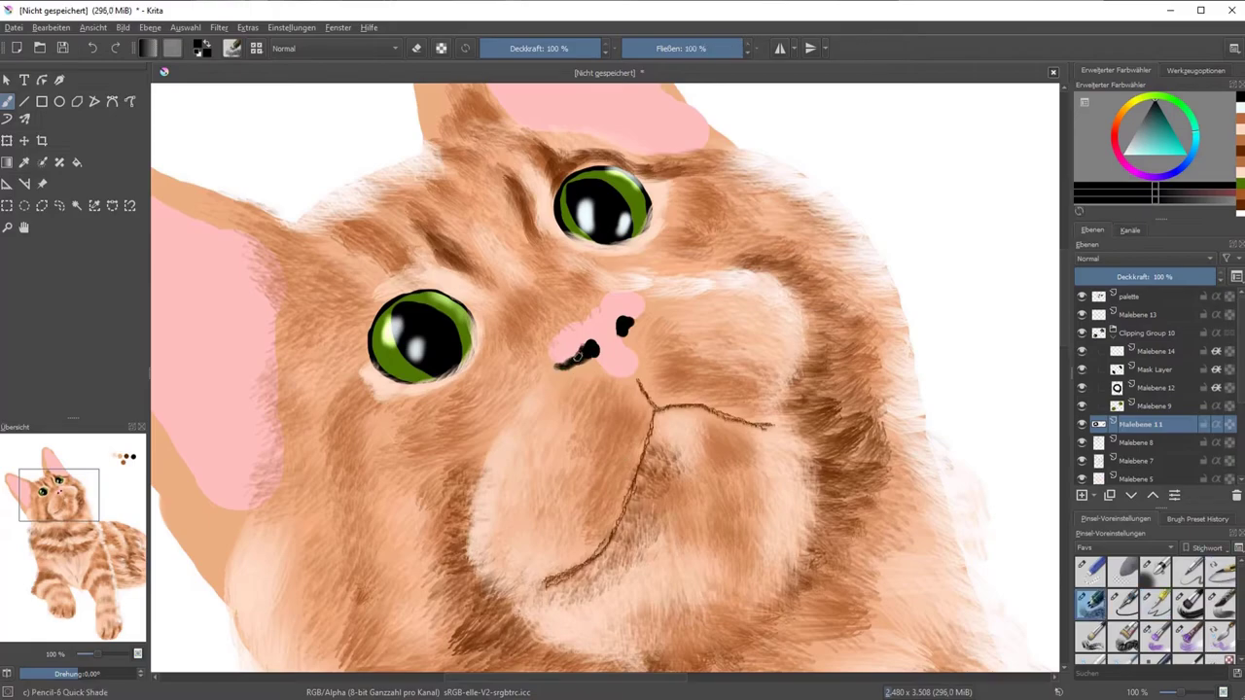
ctrl+click(584, 348)
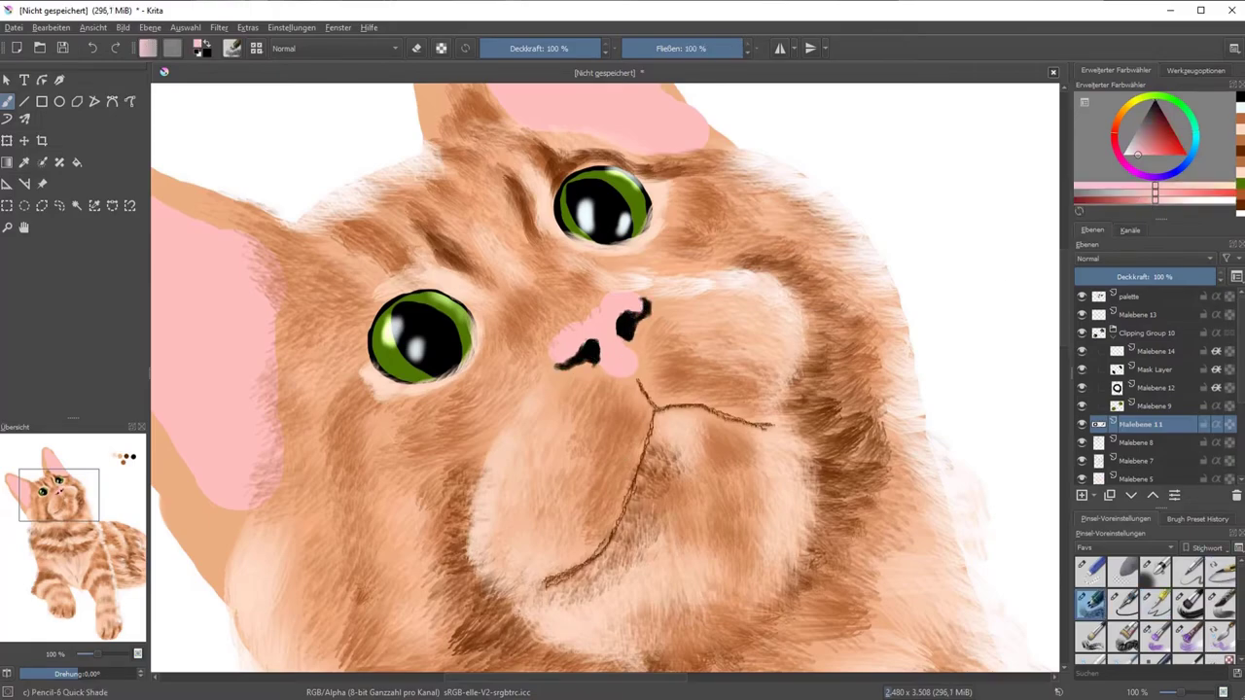
drag(574, 342, 607, 340)
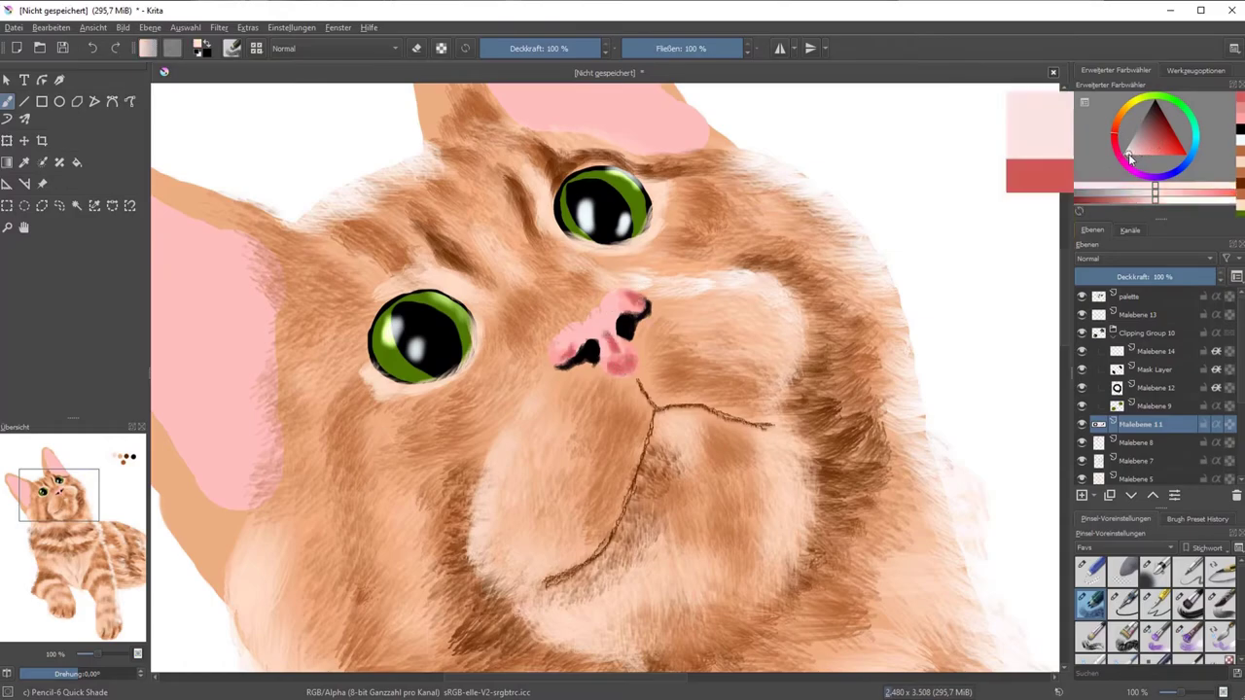
ctrl+click(623, 297)
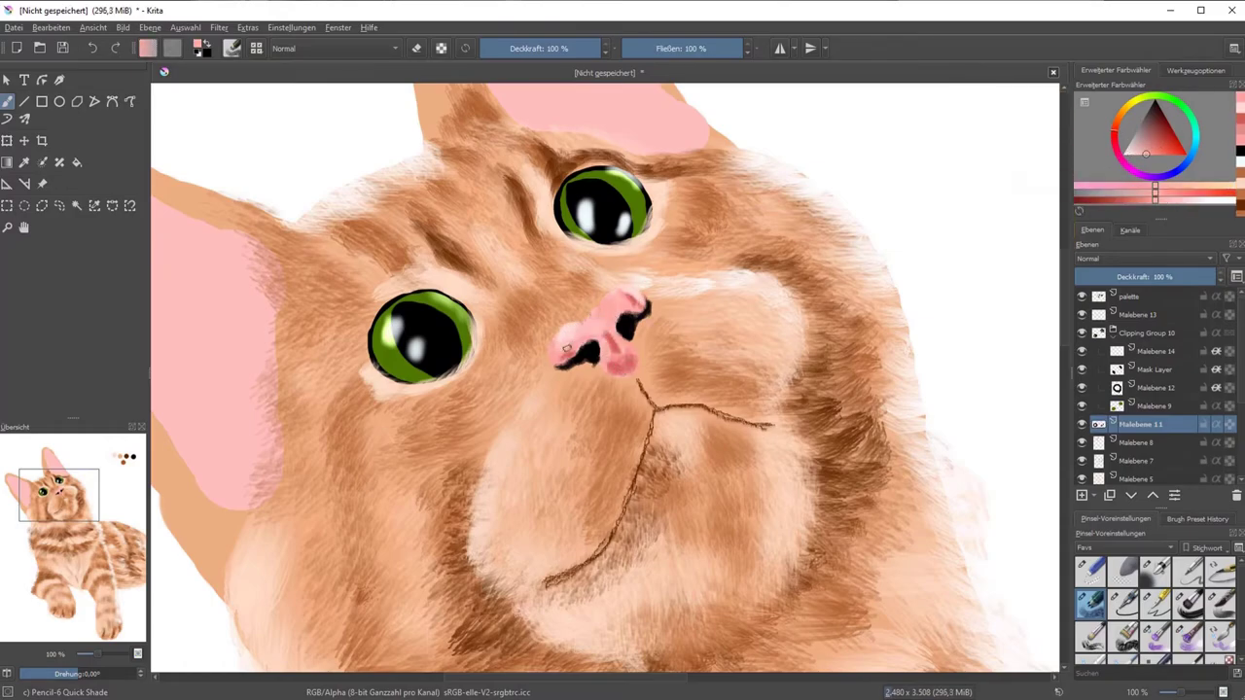
ctrl+click(567, 349)
Select the Malebene 8, 13, 11 and 9 layers and pick a pale pinkish white for the soft airbrush
key(slash)
key(Page_Down)
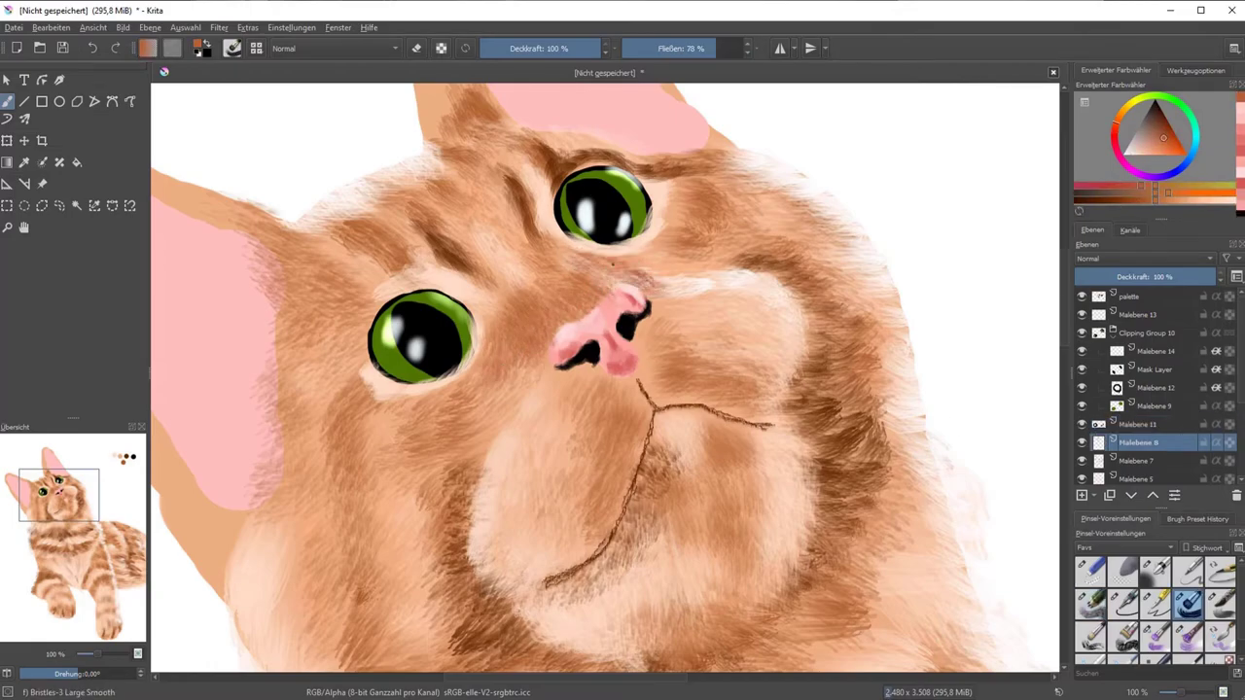
click(612, 263)
ctrl+click(574, 261)
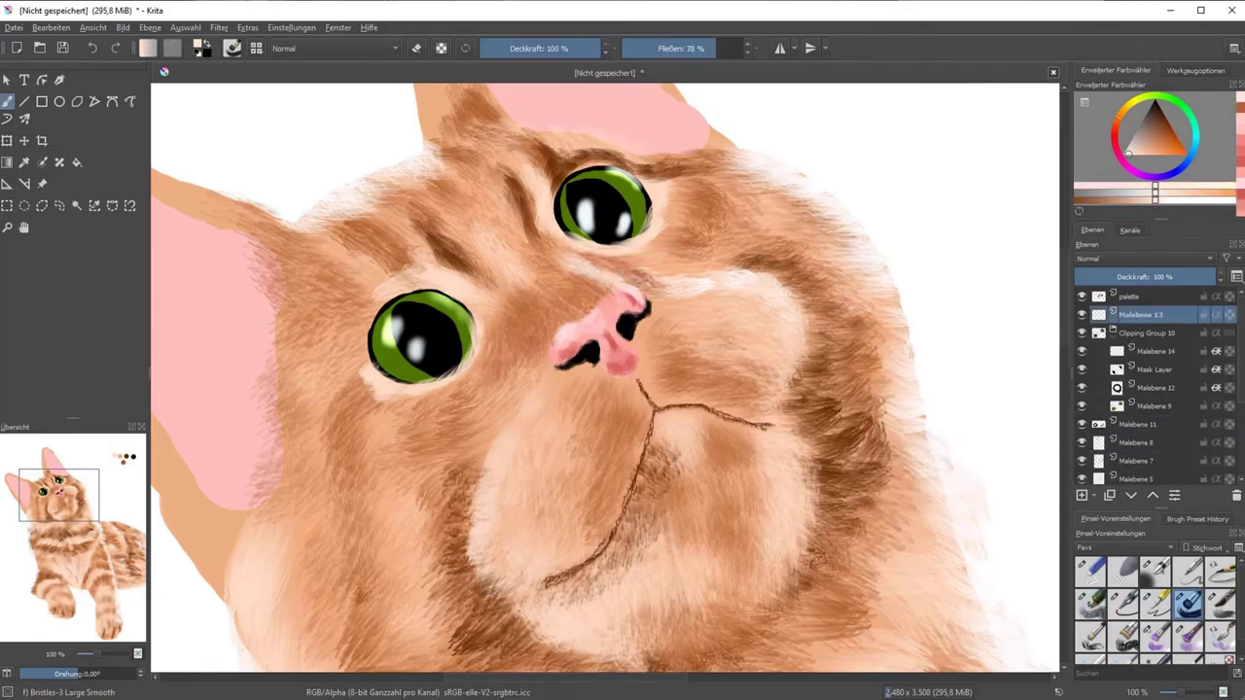
key(shift+Page_Up)
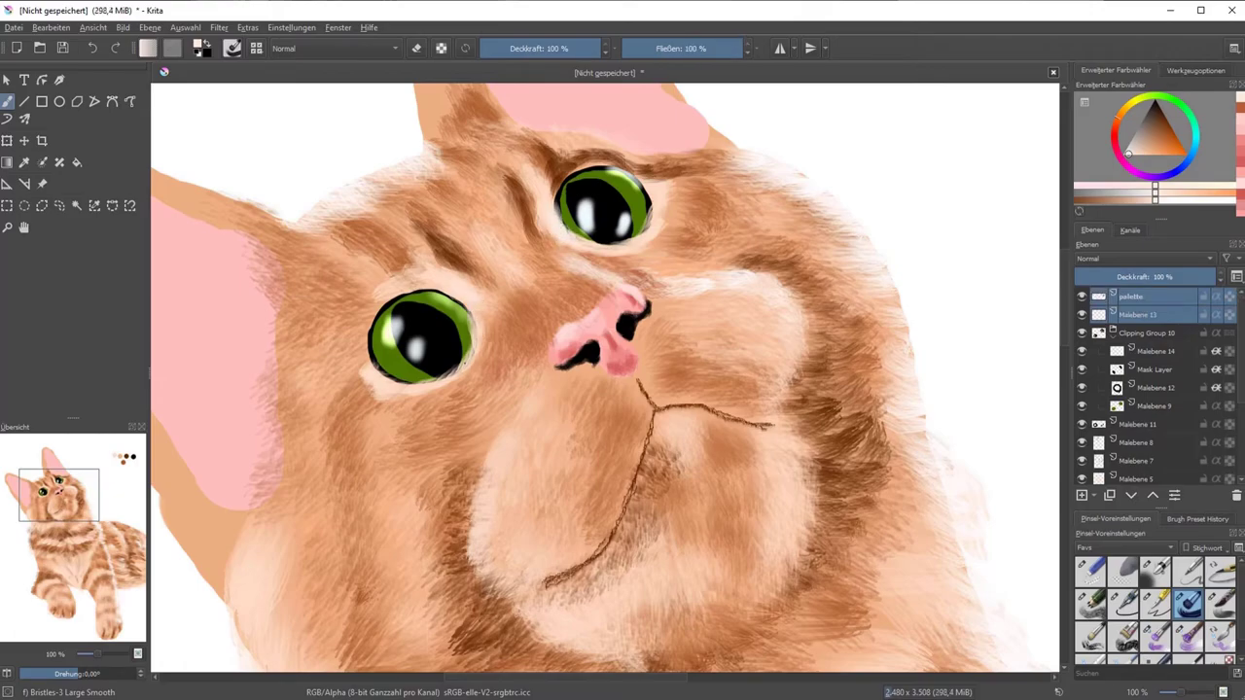
click(465, 367)
ctrl+click(465, 368)
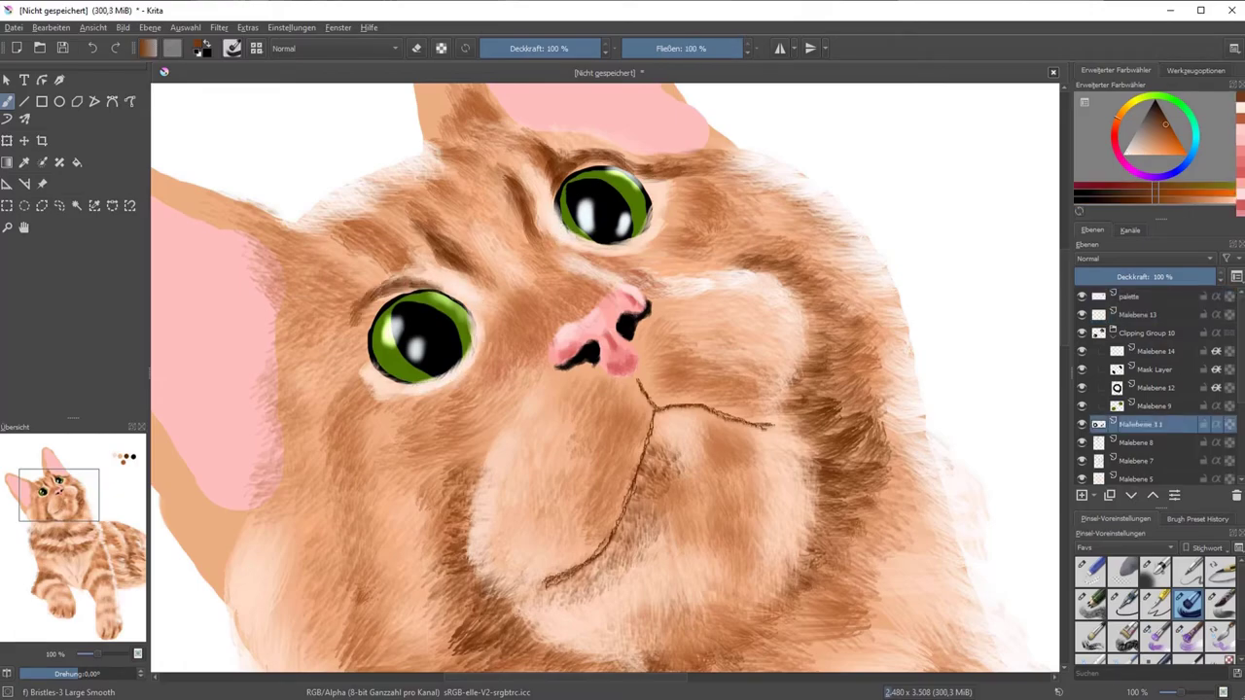
click(417, 300)
ctrl+click(417, 300)
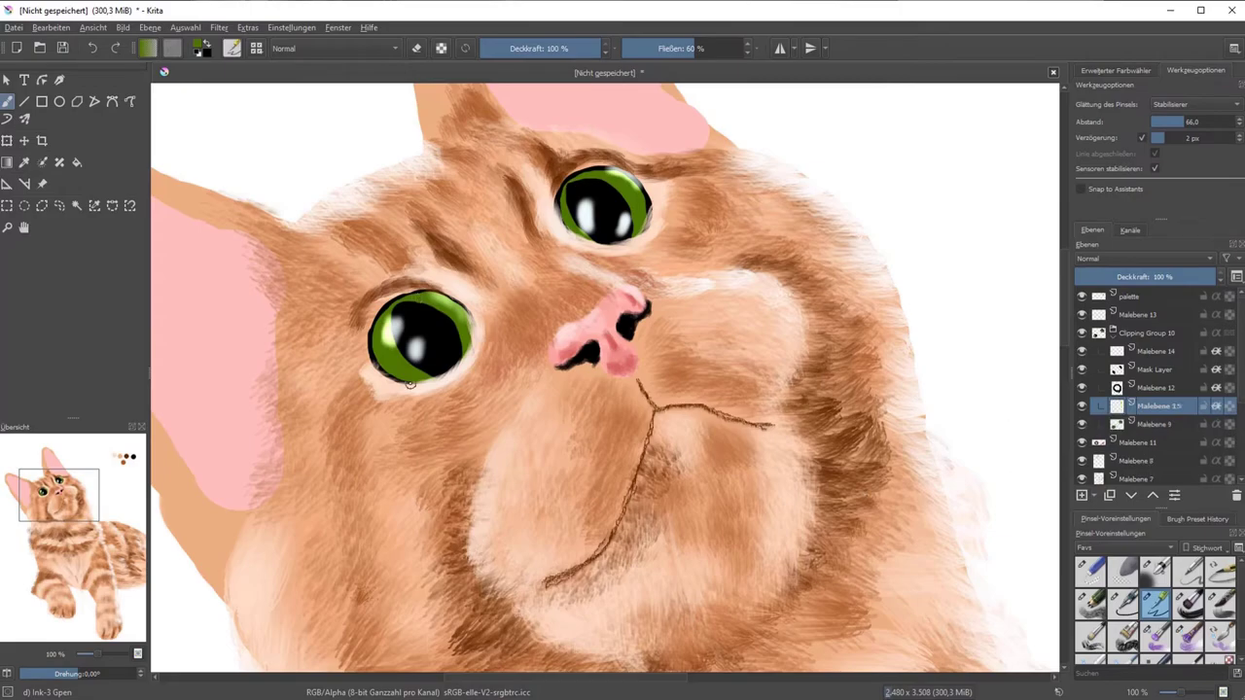
click(1115, 70)
click(1154, 569)
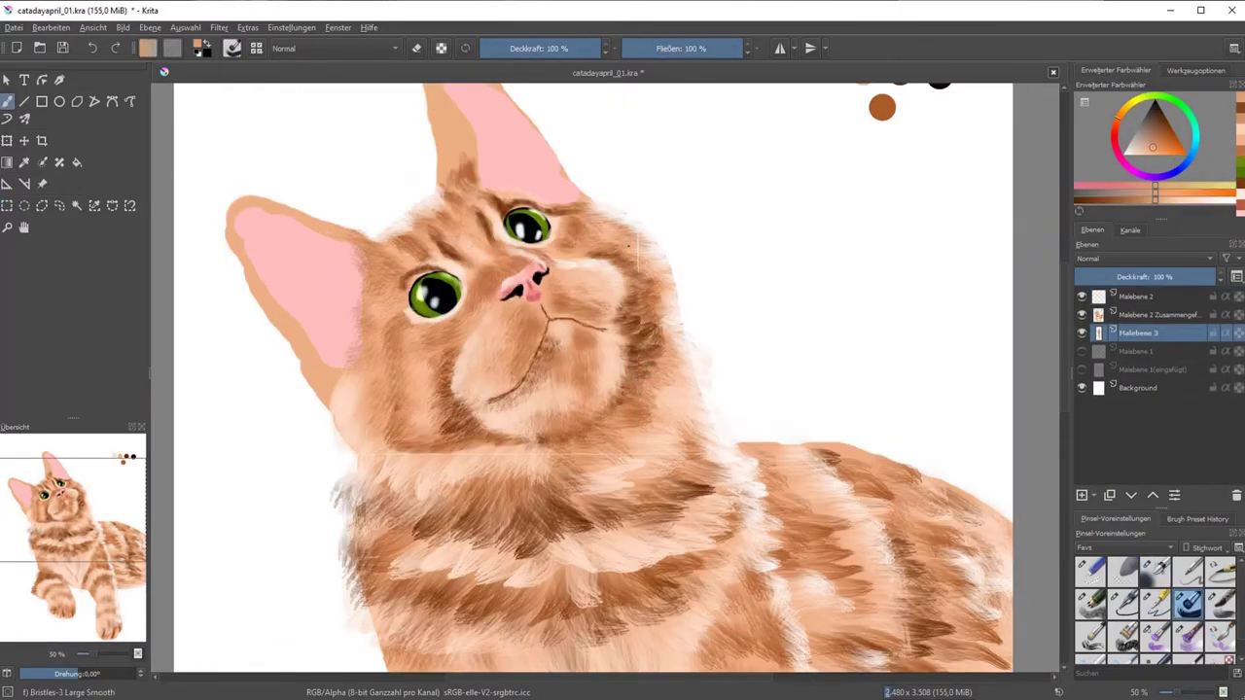
Paint orange fur strokes along the cat's back on the merged Malebene 2 layer
ctrl+click(540, 465)
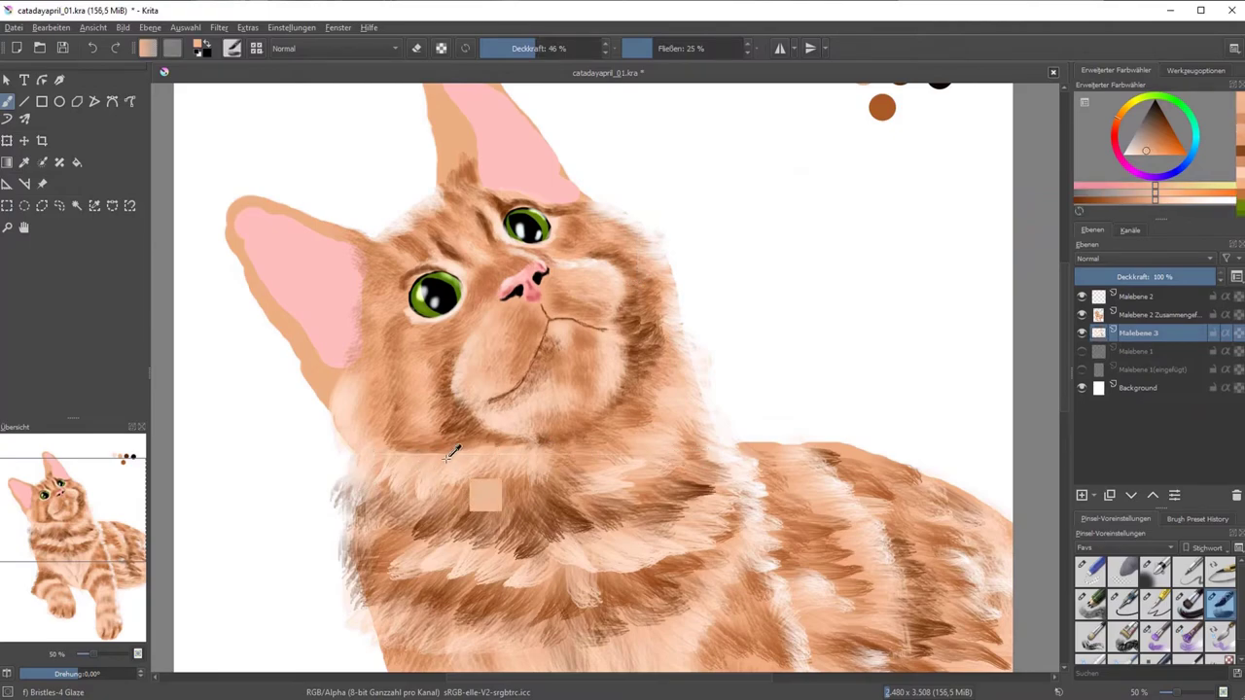
click(1093, 654)
key(Page_Up)
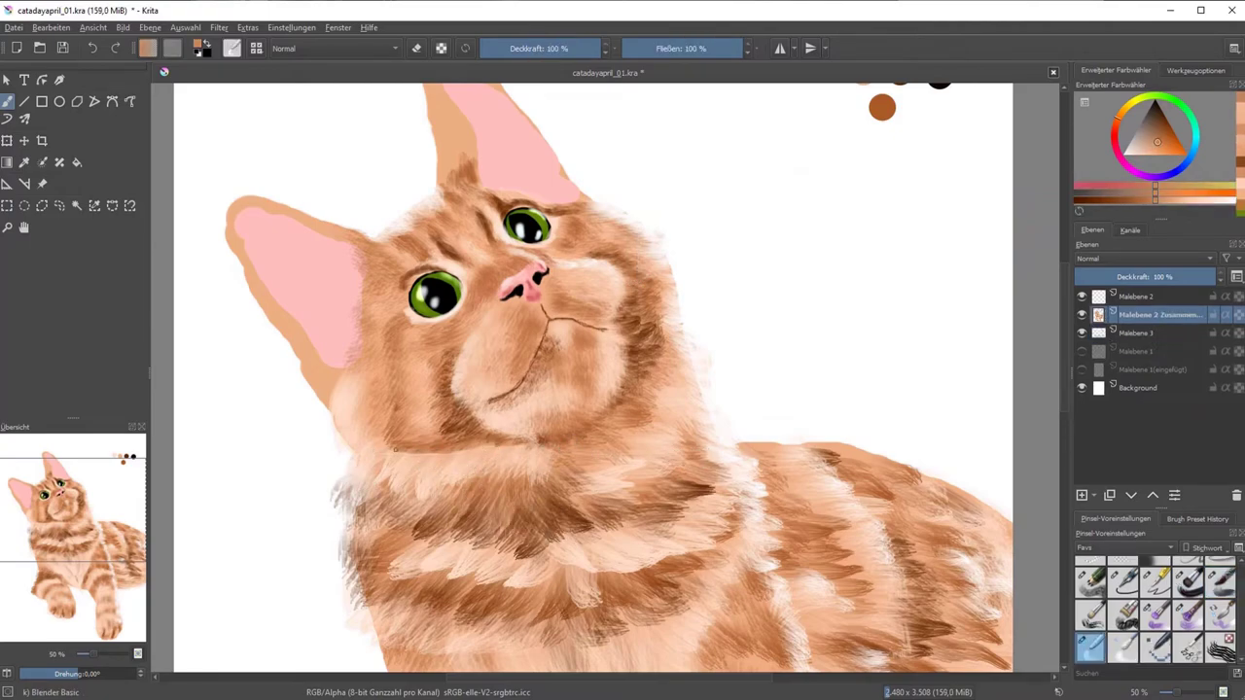
mouse_move(750, 439)
mouse_down()
mouse_move(924, 462)
mouse_move(992, 505)
mouse_up()
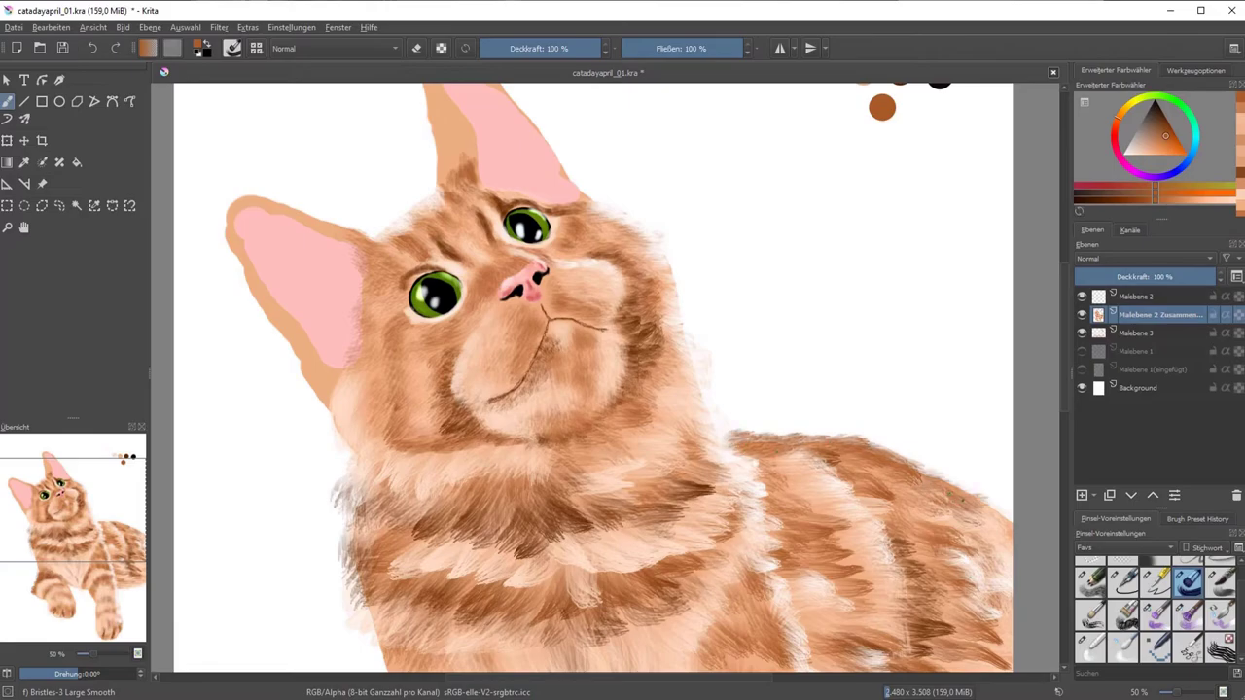
Paint lighter small fur strokes across the chest
ctrl+click(417, 201)
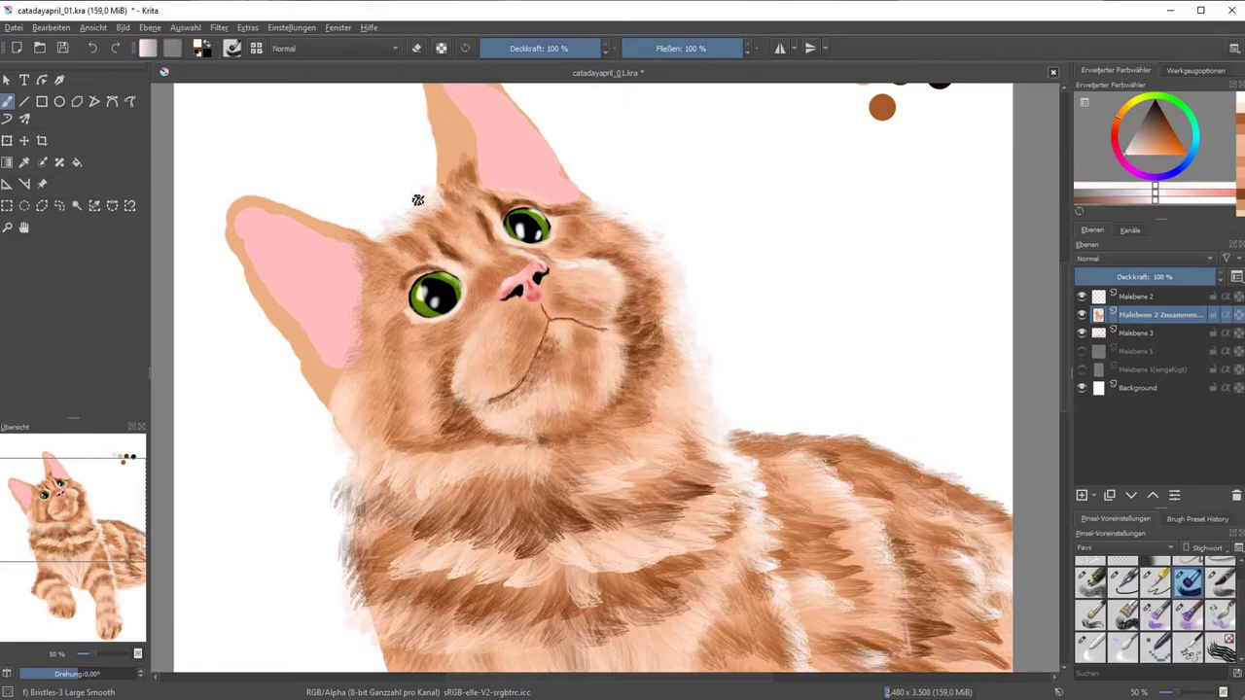
drag(375, 629, 492, 380)
drag(515, 452, 487, 384)
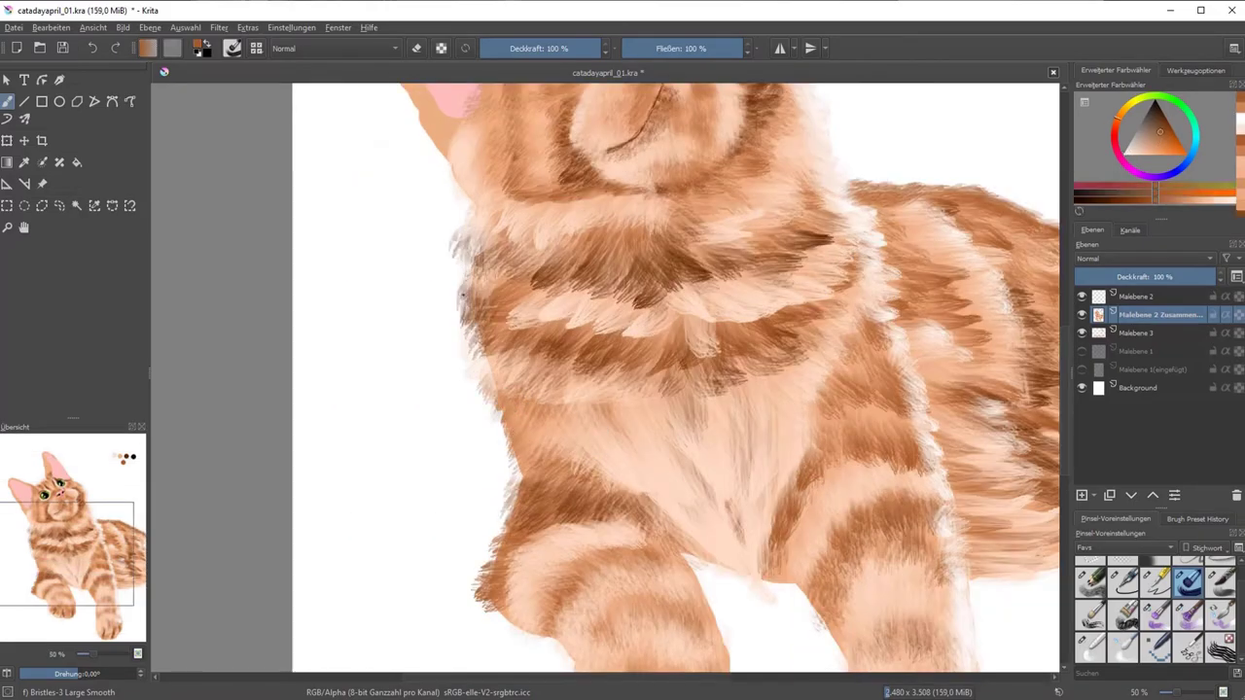
ctrl+click(536, 462)
Sample fur colours and paint a light stroke between the front paw and chest
drag(516, 632, 455, 525)
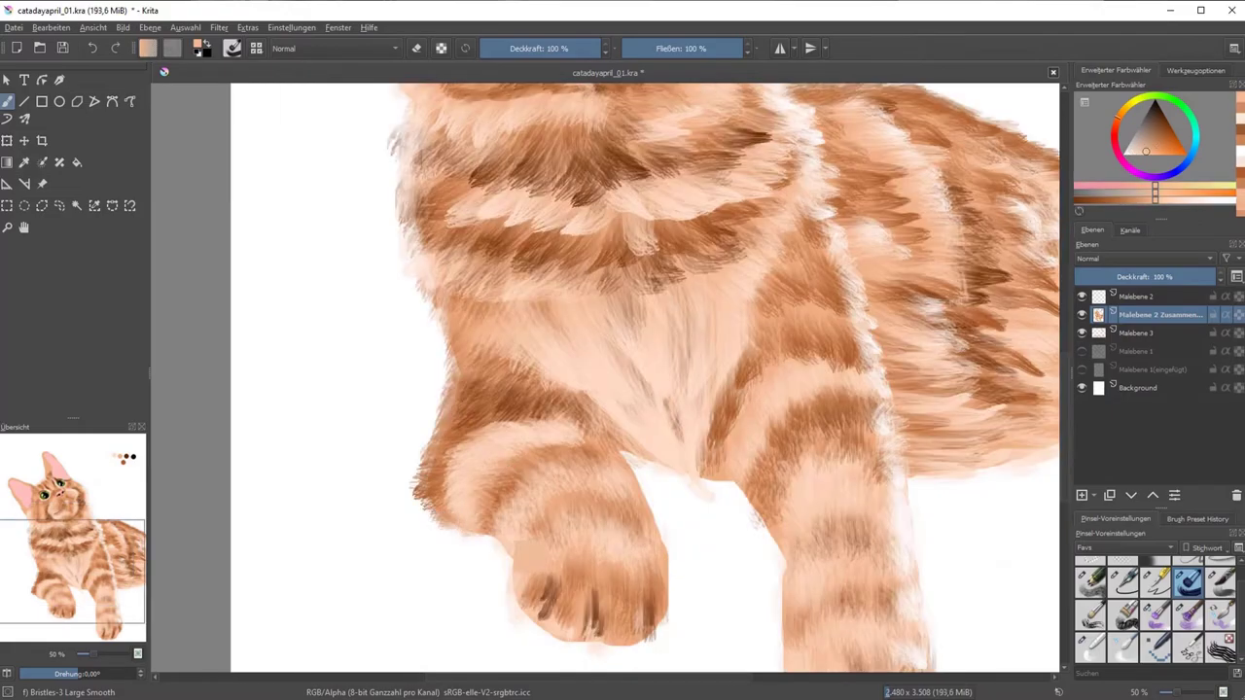
ctrl+click(533, 428)
drag(625, 467, 611, 450)
ctrl+click(654, 525)
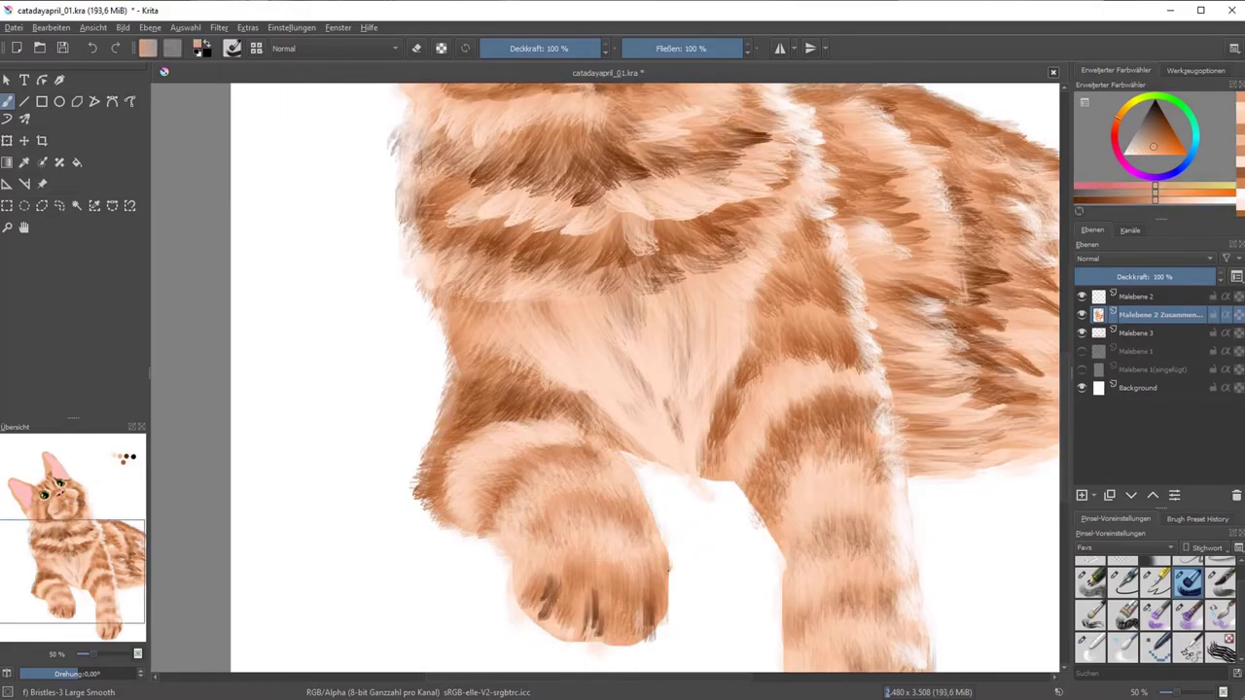
ctrl+click(545, 628)
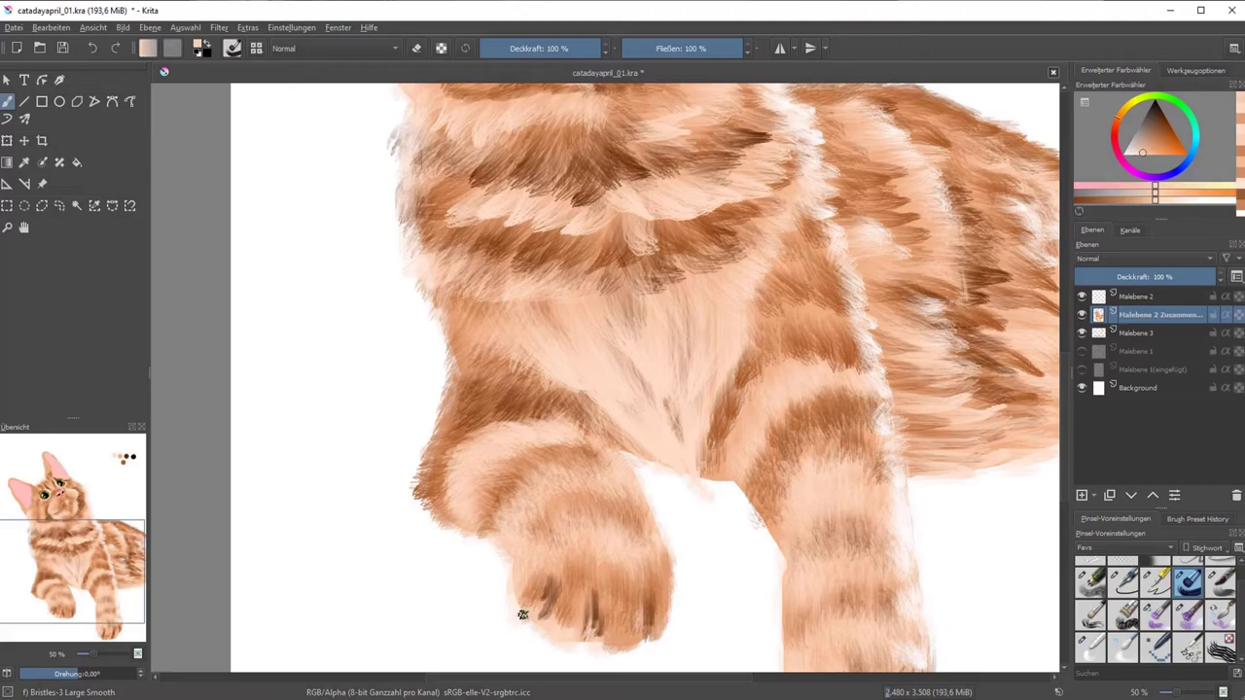
drag(520, 611, 374, 475)
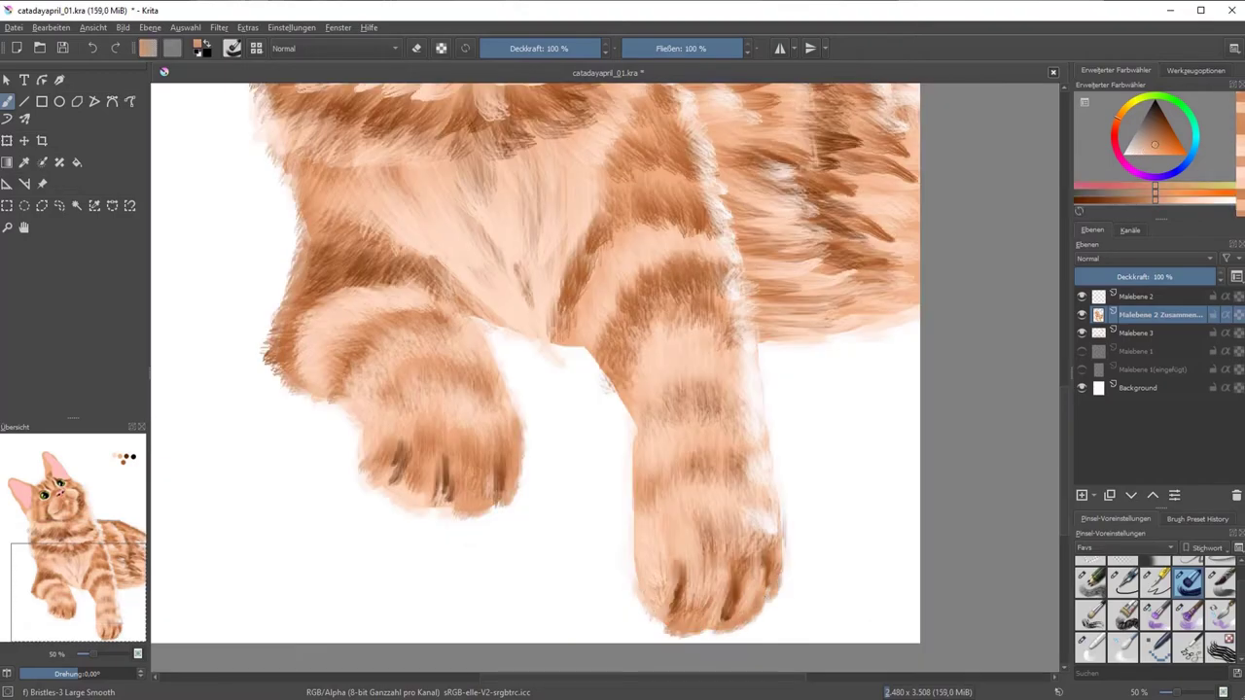
ctrl+click(562, 327)
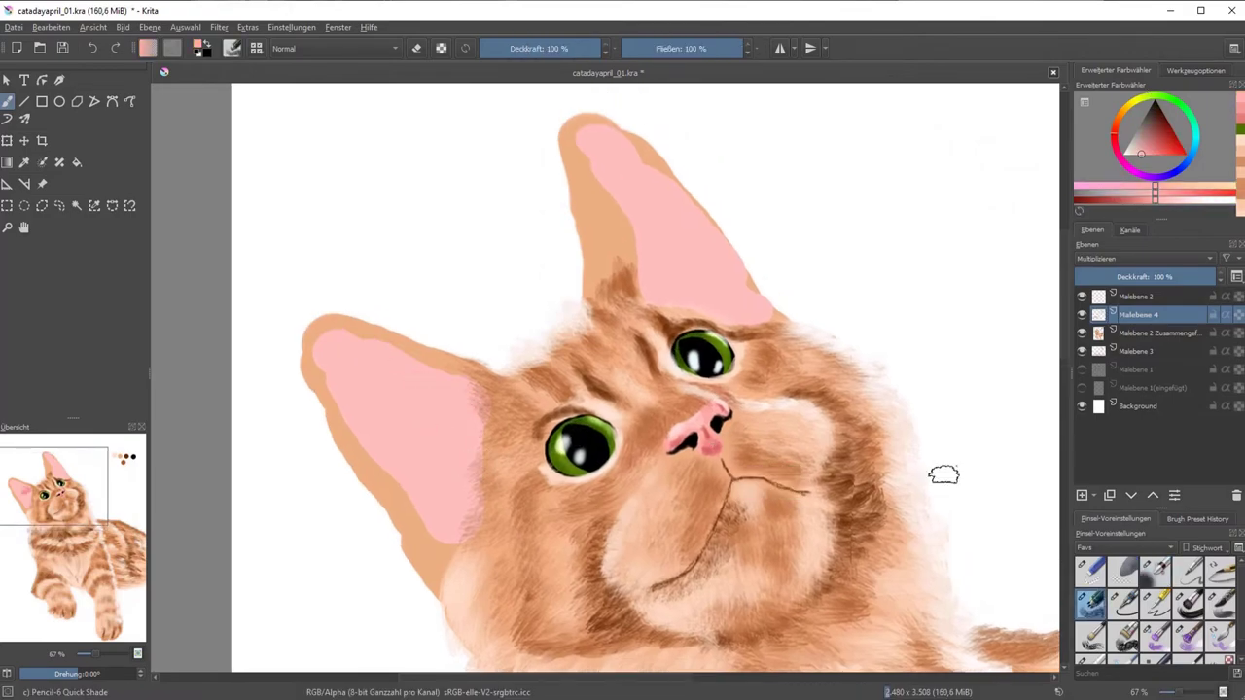
Shade the left and top inner ears with pink
drag(366, 348, 333, 340)
mouse_move(661, 179)
mouse_down()
mouse_move(694, 208)
mouse_move(617, 208)
mouse_move(666, 235)
mouse_up()
ctrl+click(606, 162)
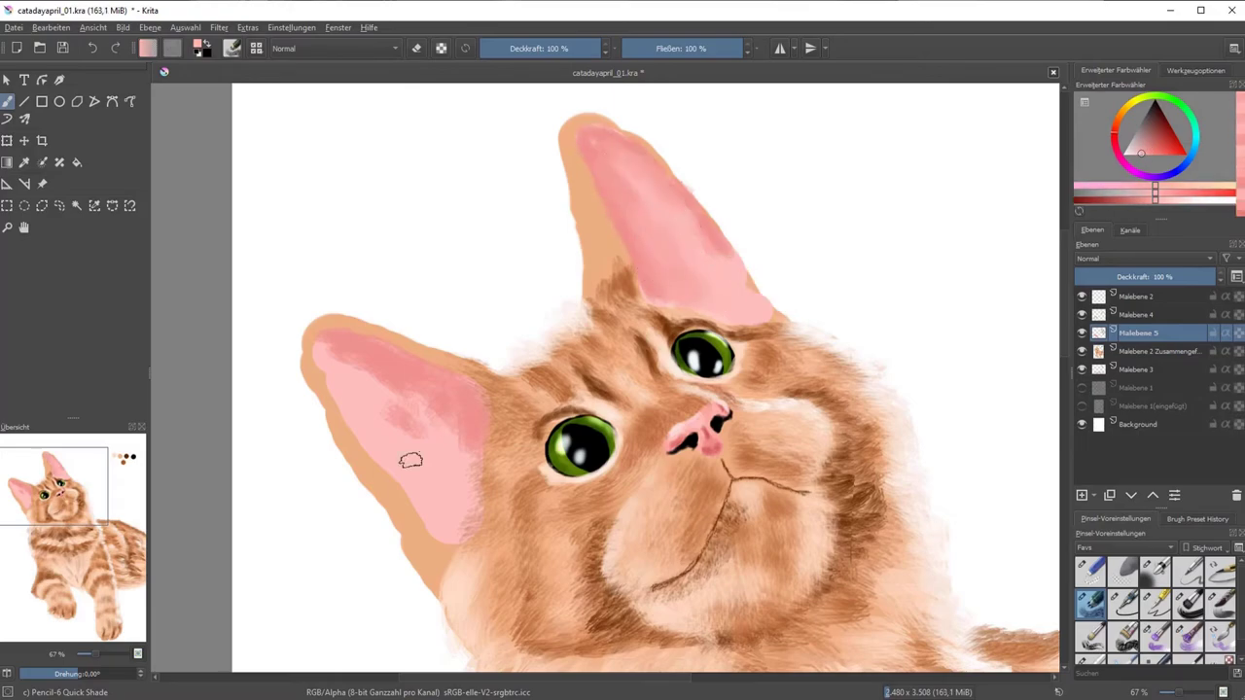
ctrl+click(458, 500)
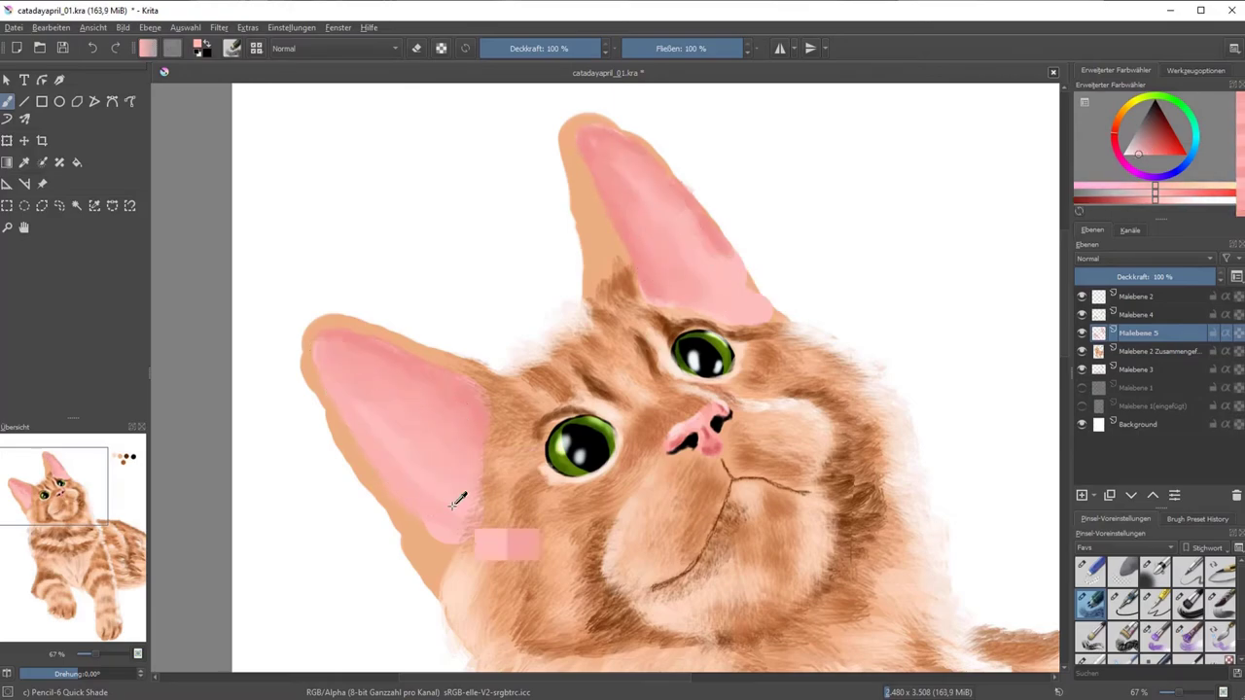
On a new layer, paint orange-tan fur tufts along the top and left ears
key(Insert)
key(/)
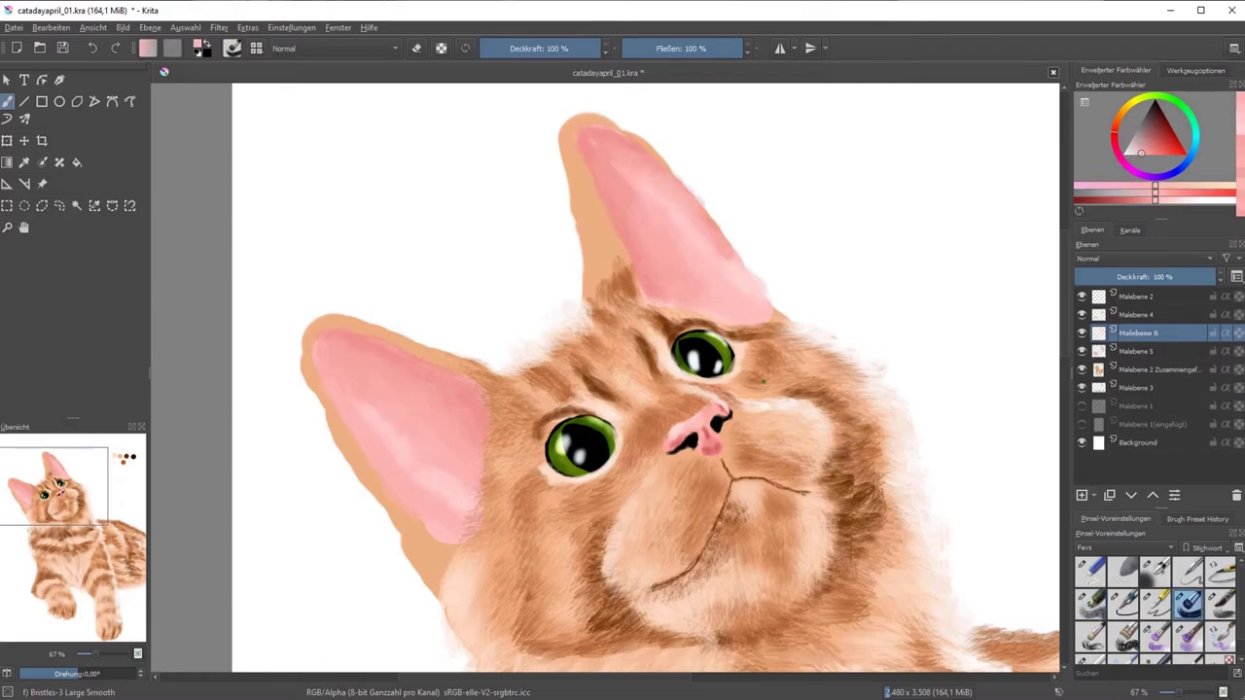
ctrl+click(613, 255)
drag(574, 123, 587, 193)
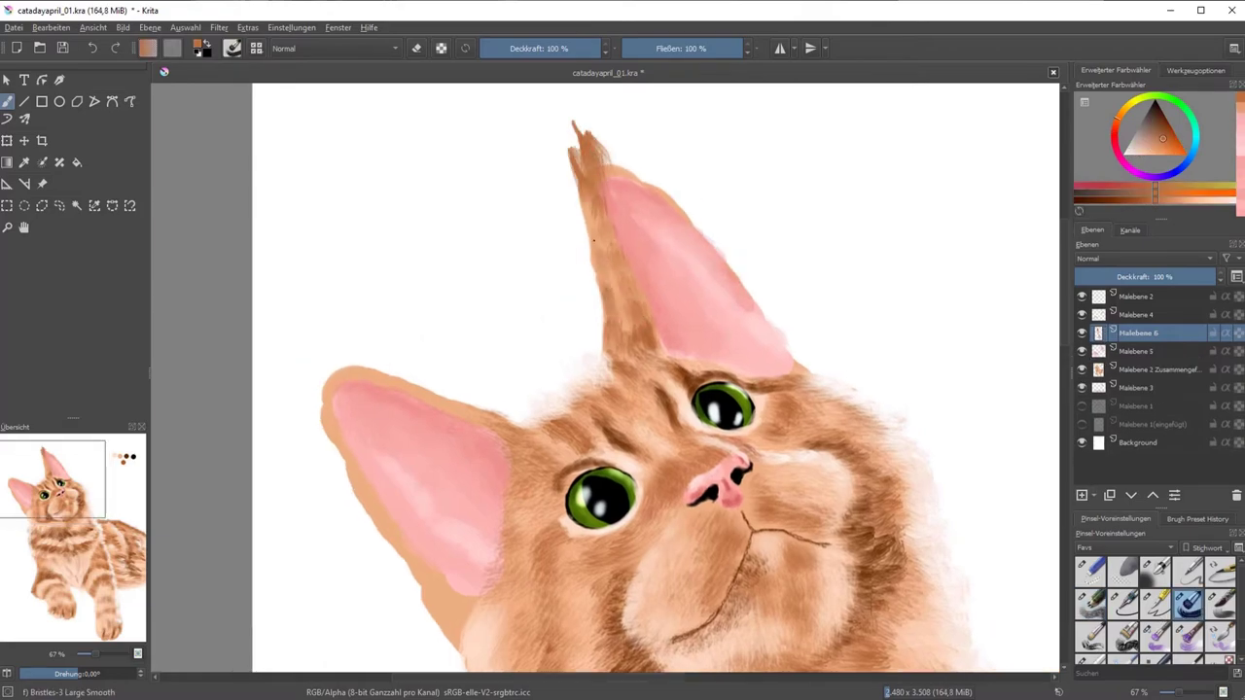
drag(593, 239, 669, 202)
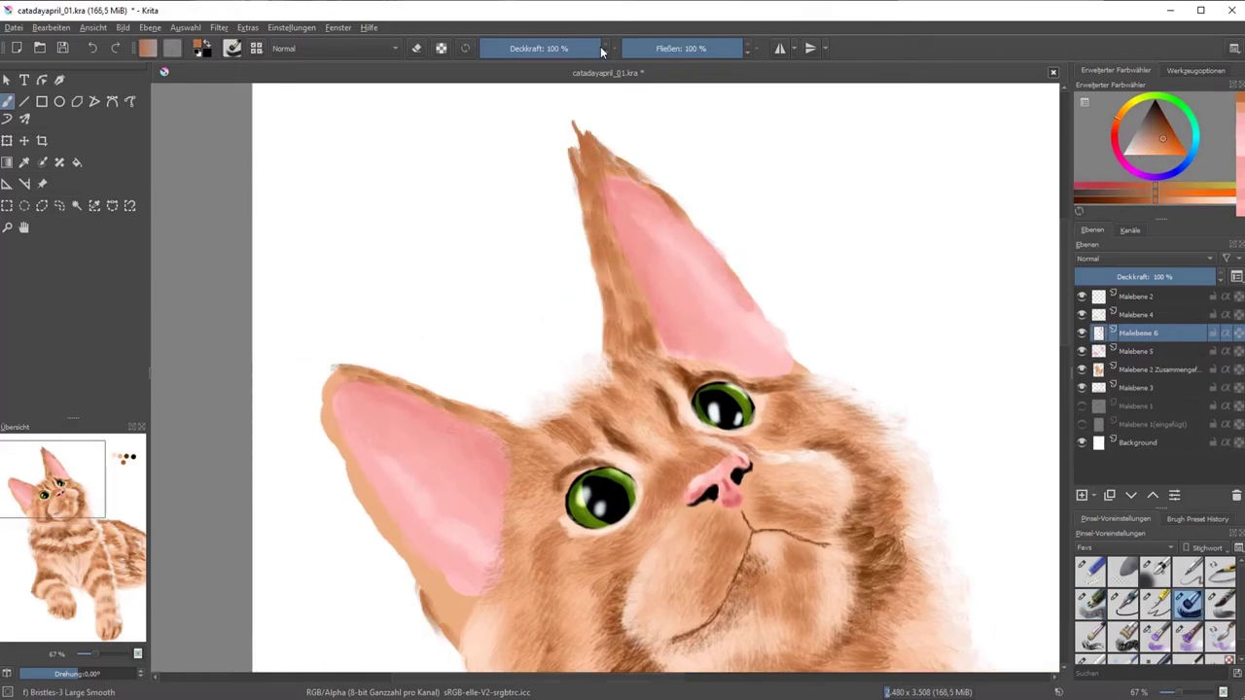
mouse_move(428, 588)
mouse_down()
mouse_move(321, 368)
mouse_move(292, 338)
mouse_up()
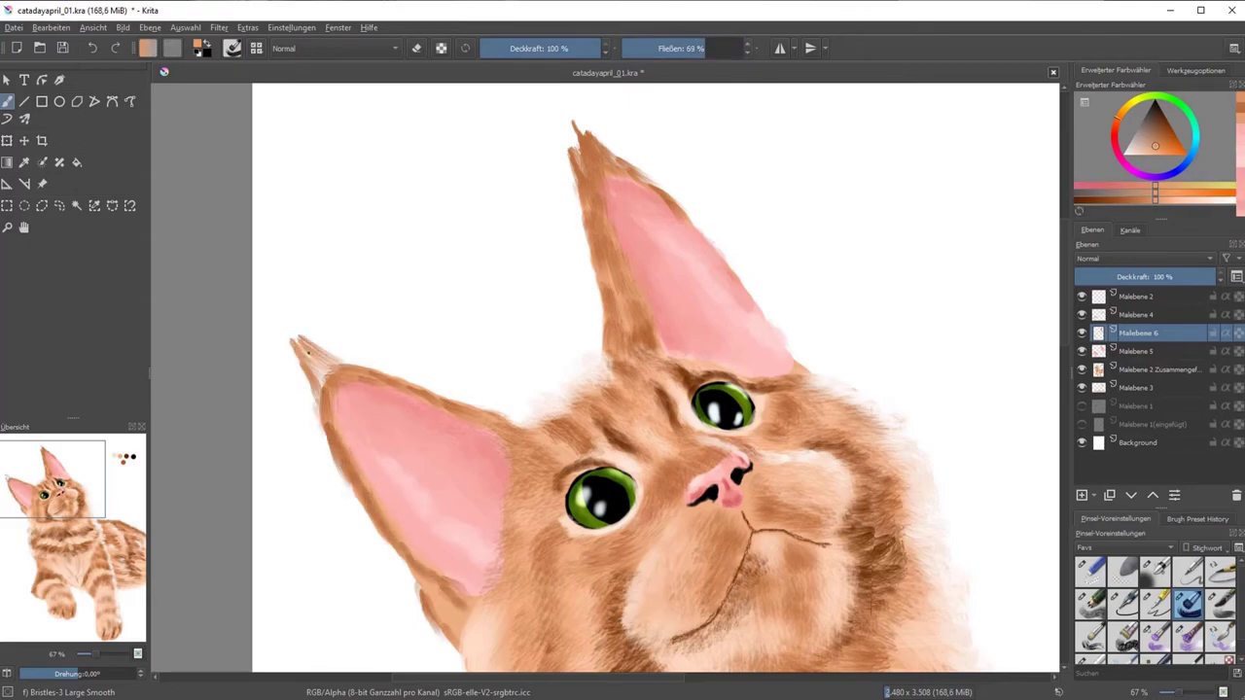
mouse_move(341, 385)
mouse_down()
mouse_move(292, 342)
mouse_move(321, 423)
mouse_up()
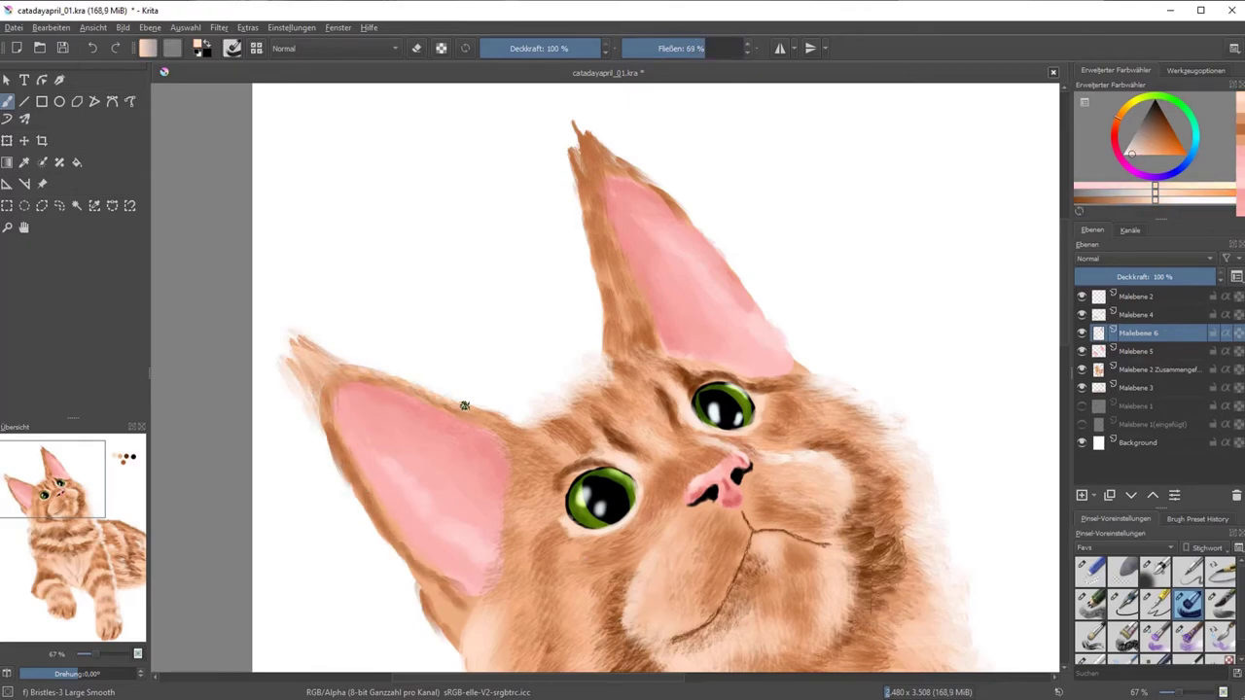
drag(671, 292, 691, 209)
Add pink inside the left ear and fill a dark brown band for the table
ctrl+click(495, 445)
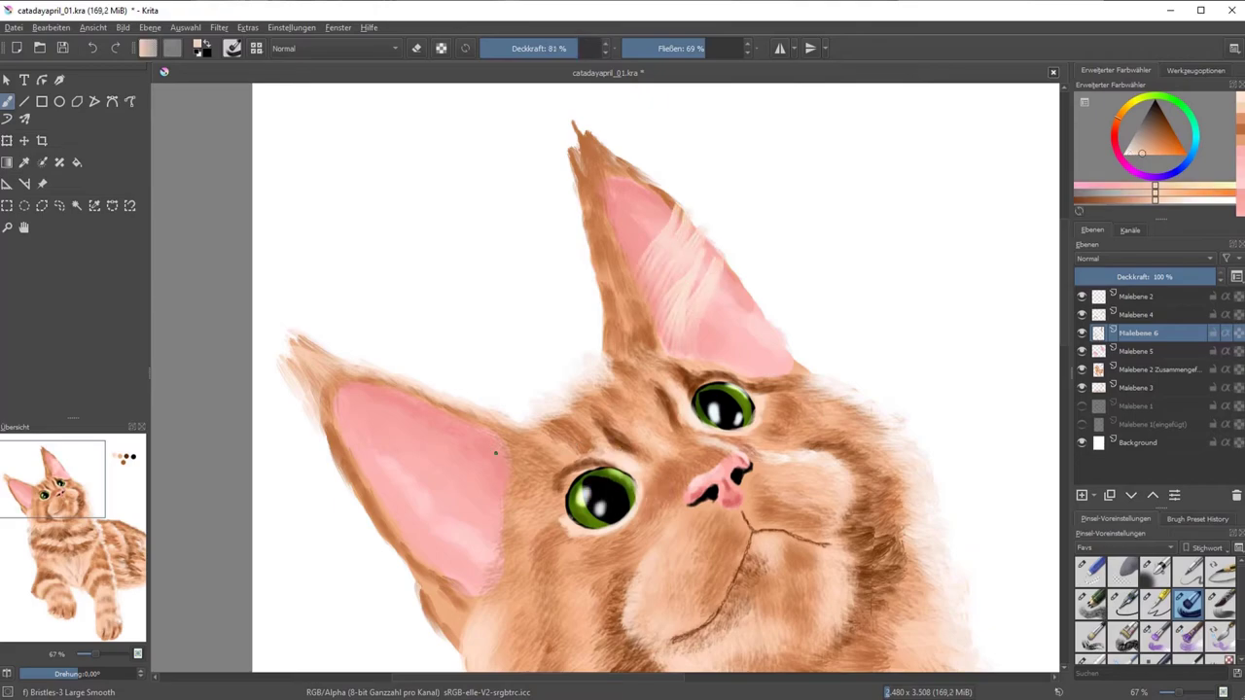
drag(350, 399, 501, 515)
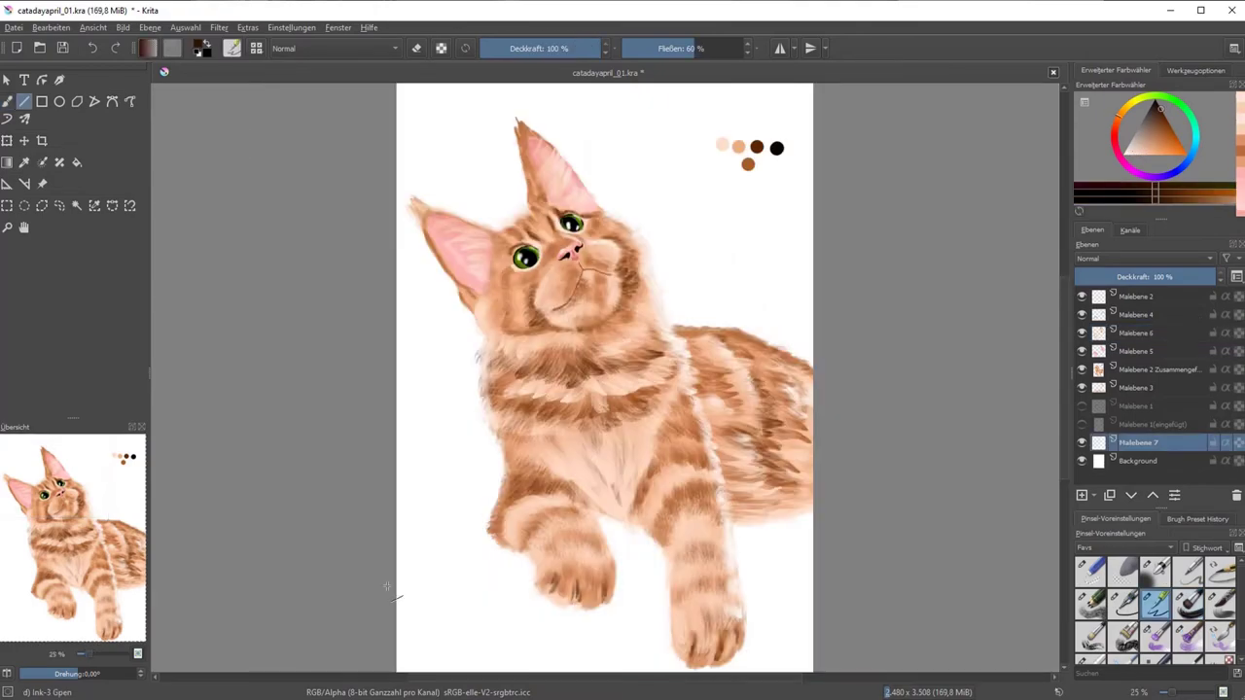
drag(389, 591, 822, 679)
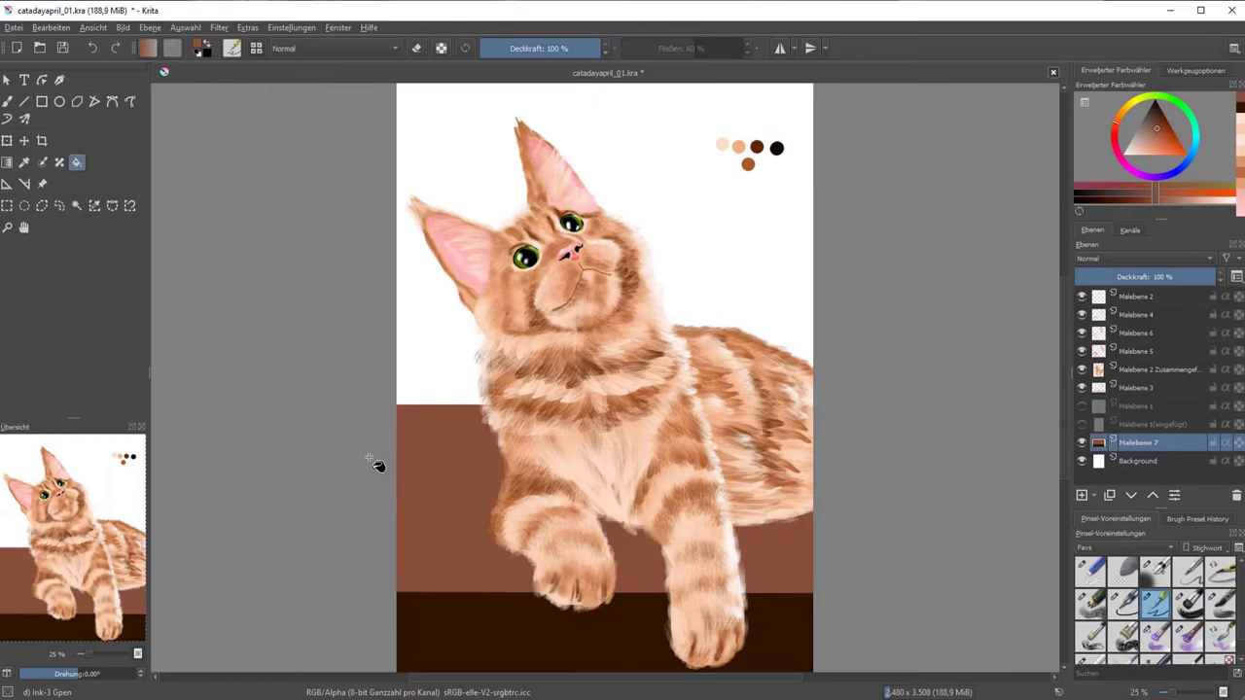
Airbrush shadows around the front paws and legs, then dot whisker spots on the muzzle
drag(617, 520, 622, 583)
drag(506, 545, 516, 593)
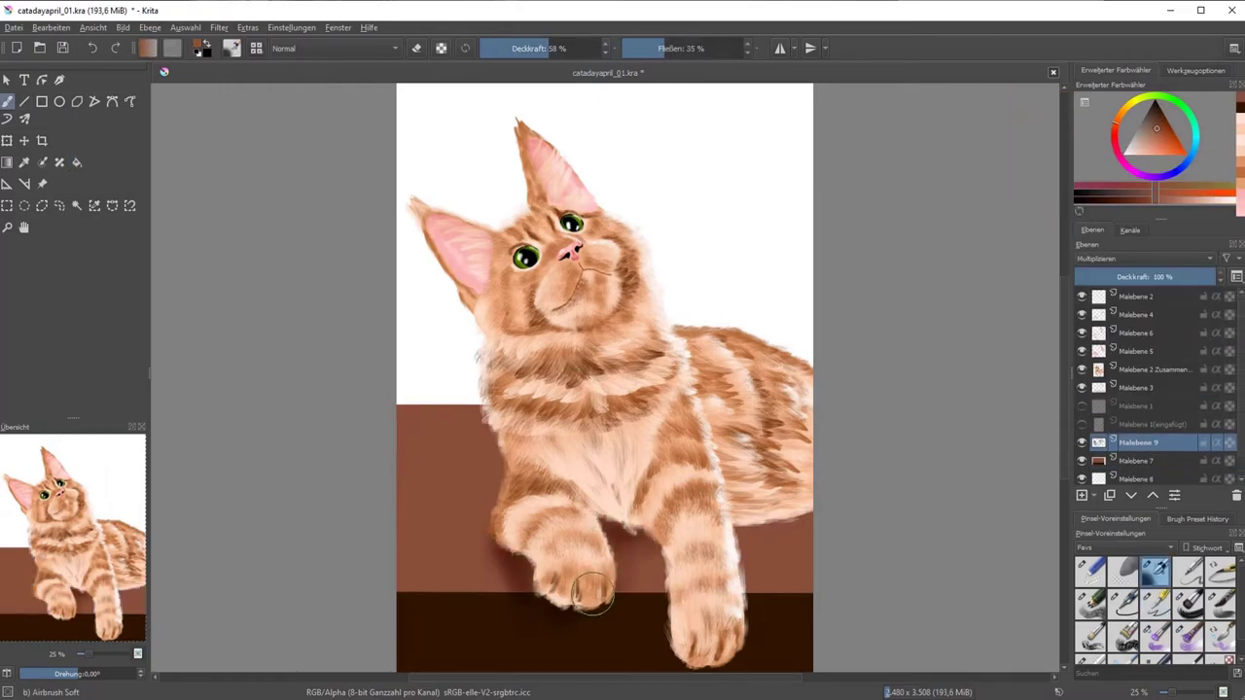
drag(623, 535, 652, 622)
mouse_move(730, 506)
mouse_down()
mouse_move(647, 528)
mouse_move(674, 657)
mouse_up()
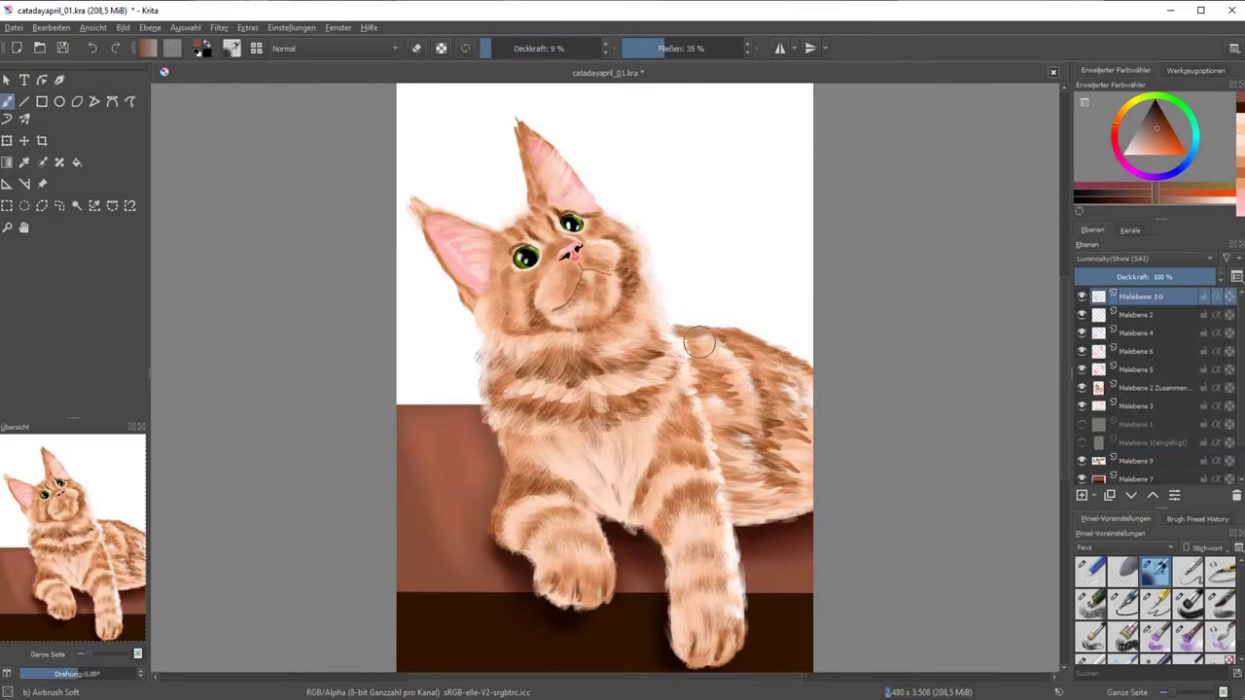
ctrl+click(783, 418)
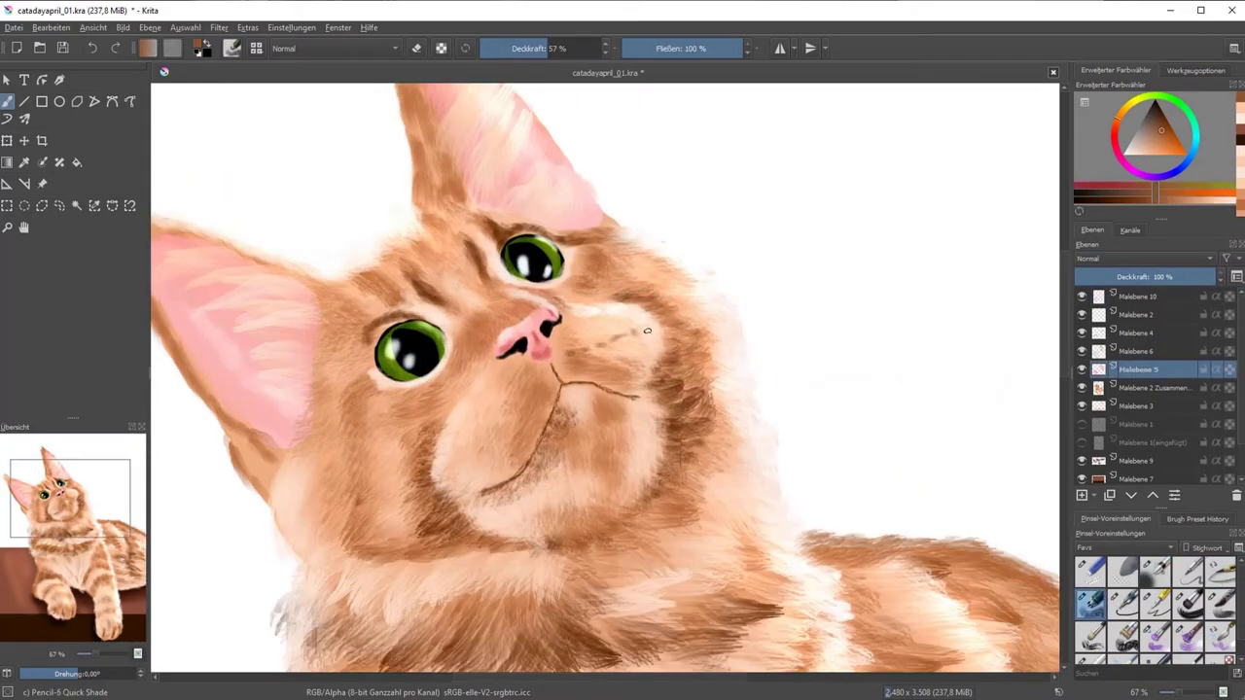
drag(647, 331, 613, 319)
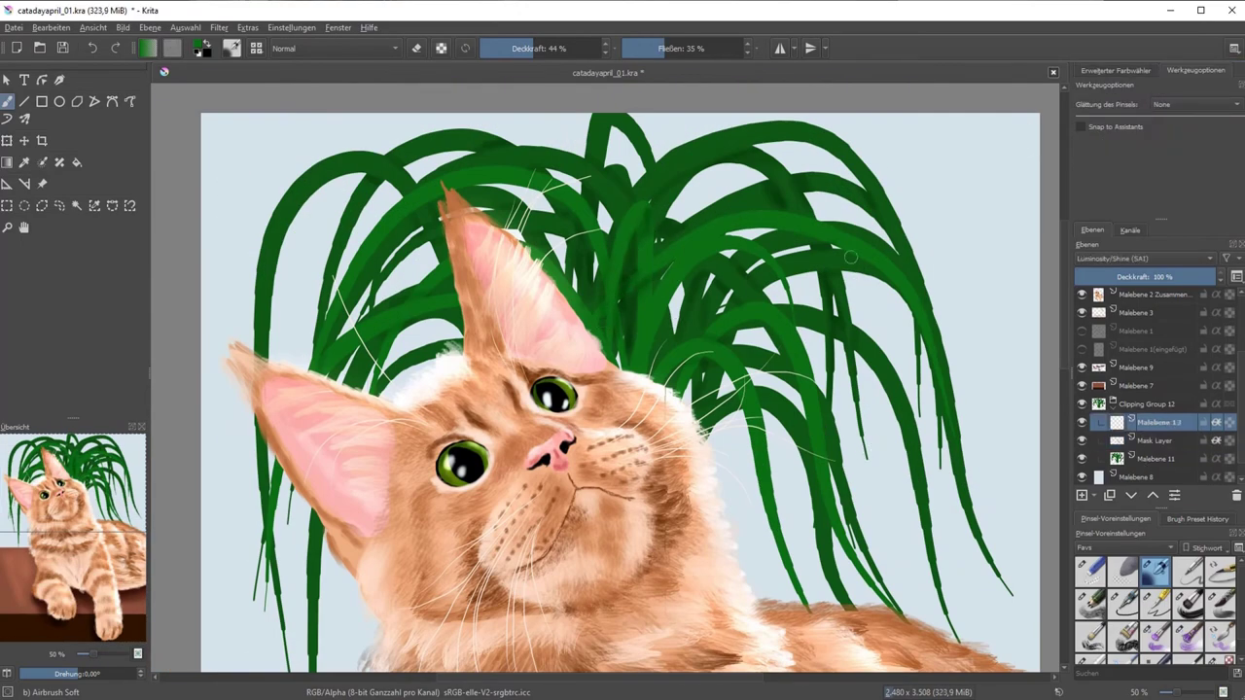
Airbrush highlights on the upper and right plant leaves, undoing a bad stroke
drag(906, 285, 448, 138)
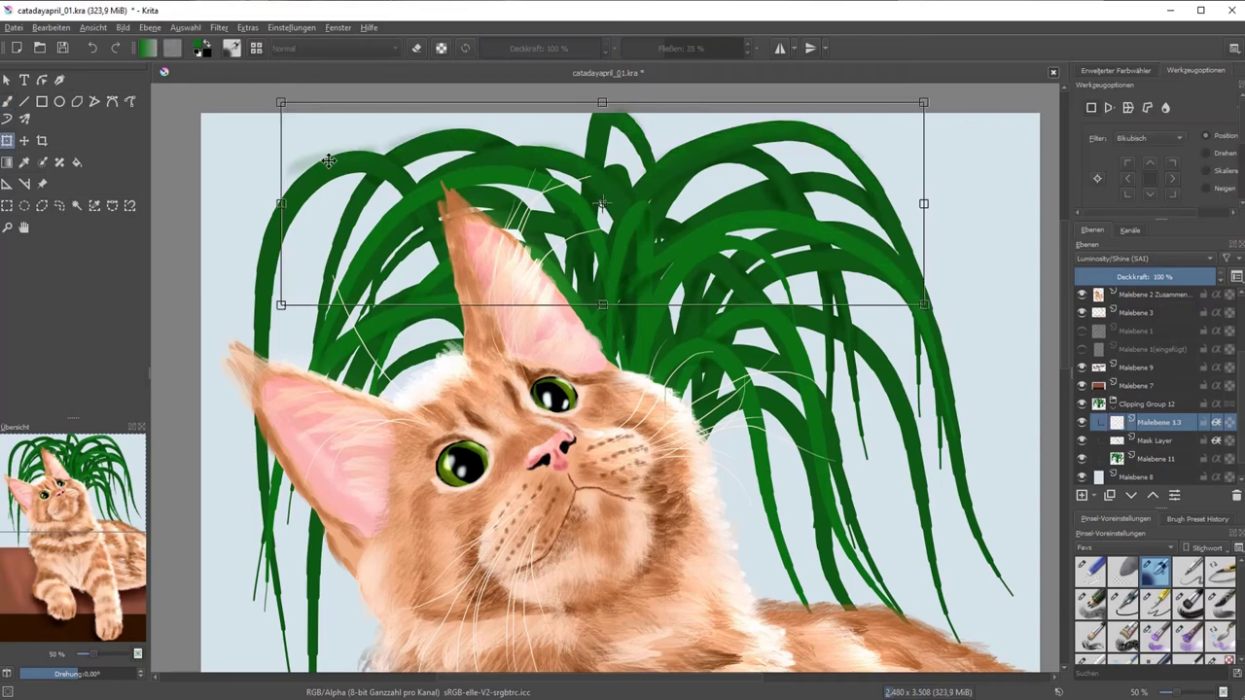
drag(693, 344, 910, 418)
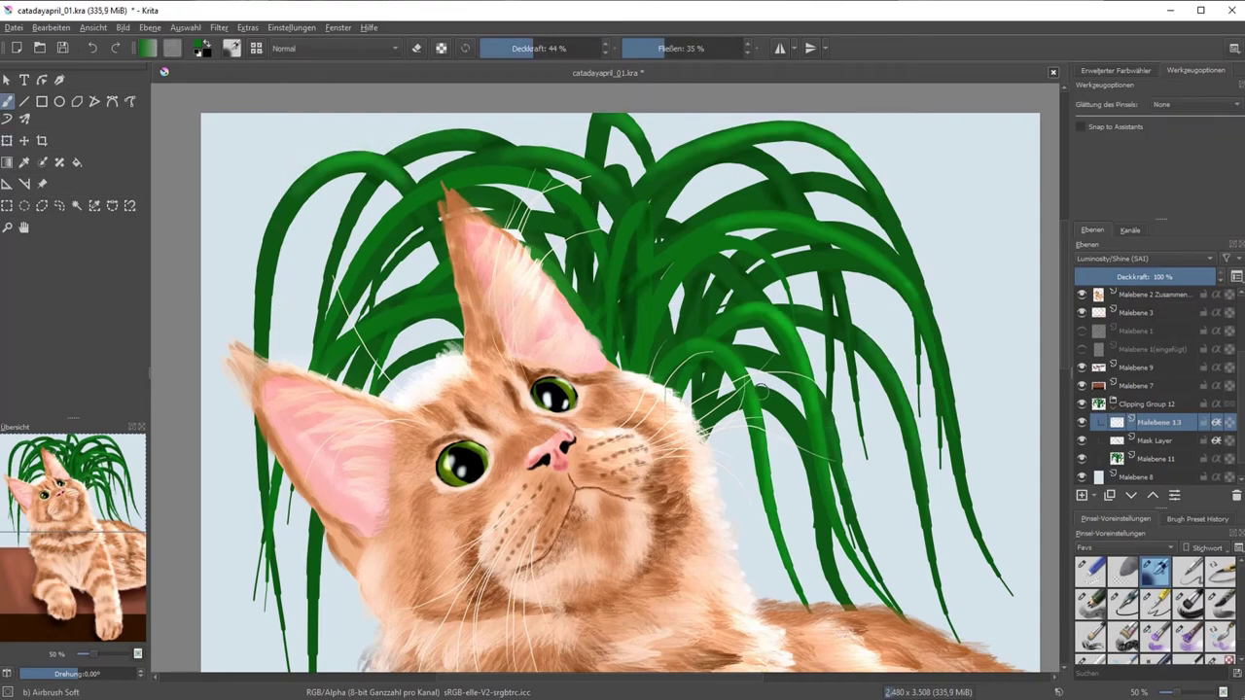
key(ctrl+z)
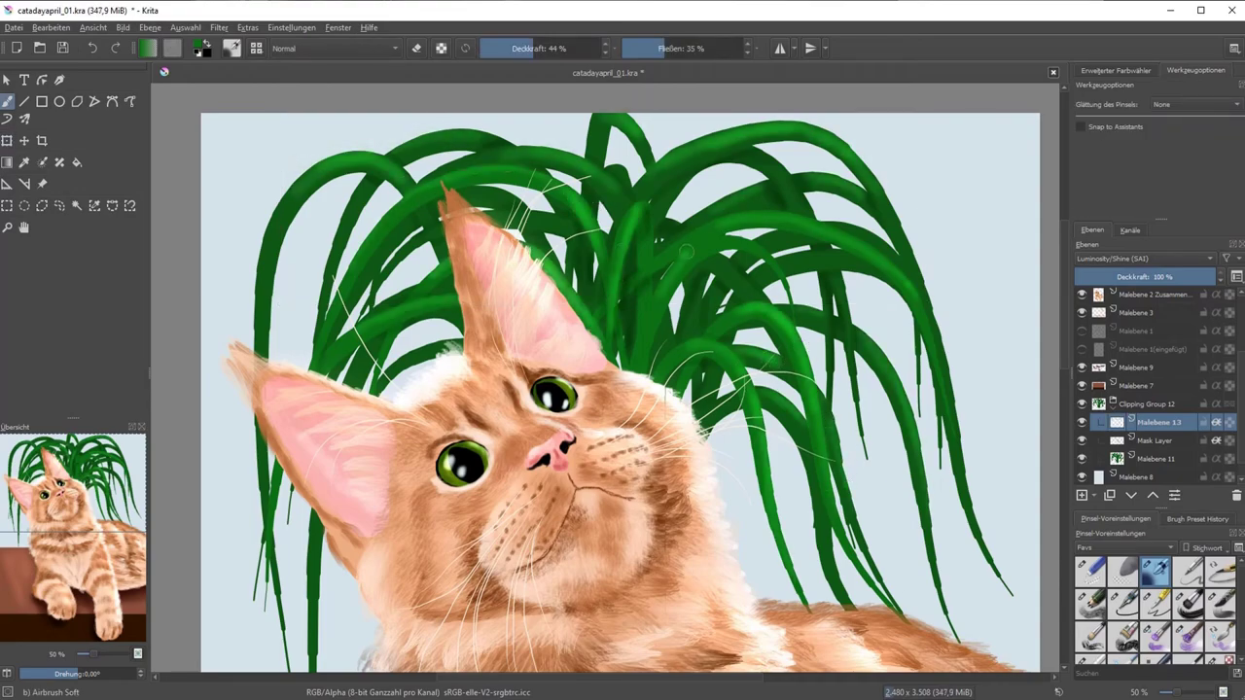
key(minus)
On a new layer, airbrush soft shadows beside the right-hand leaves
key(Insert)
drag(737, 206, 721, 321)
drag(778, 192, 784, 264)
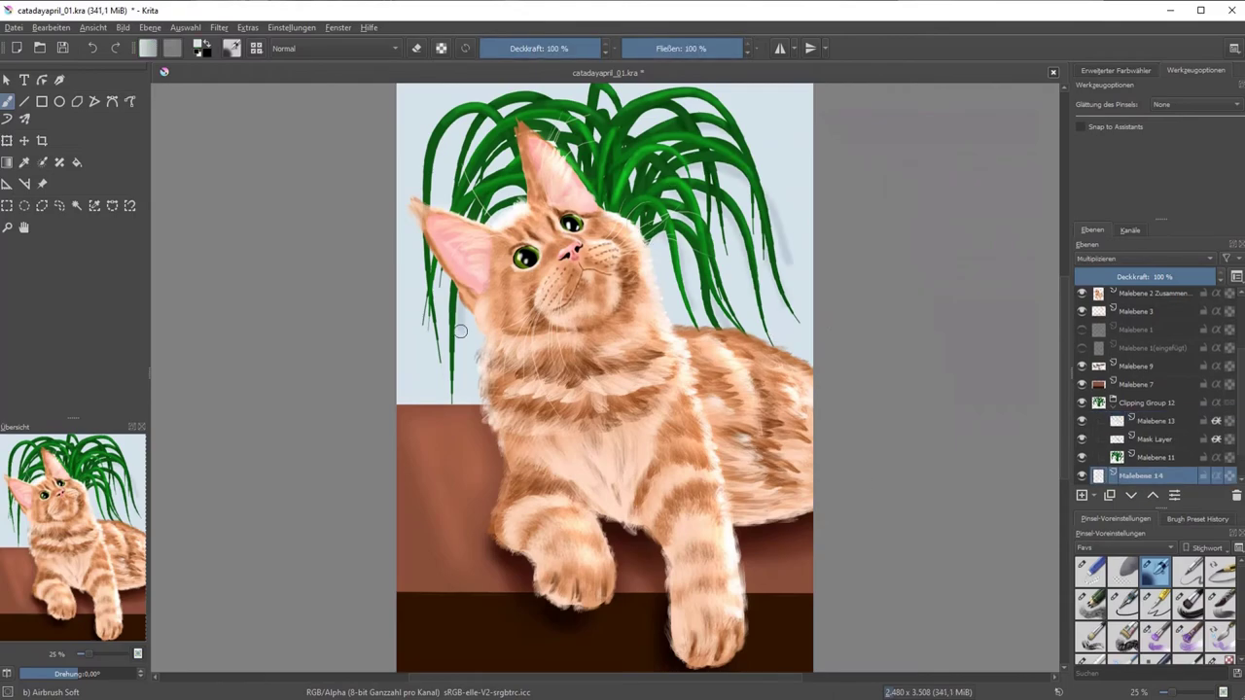
click(1154, 611)
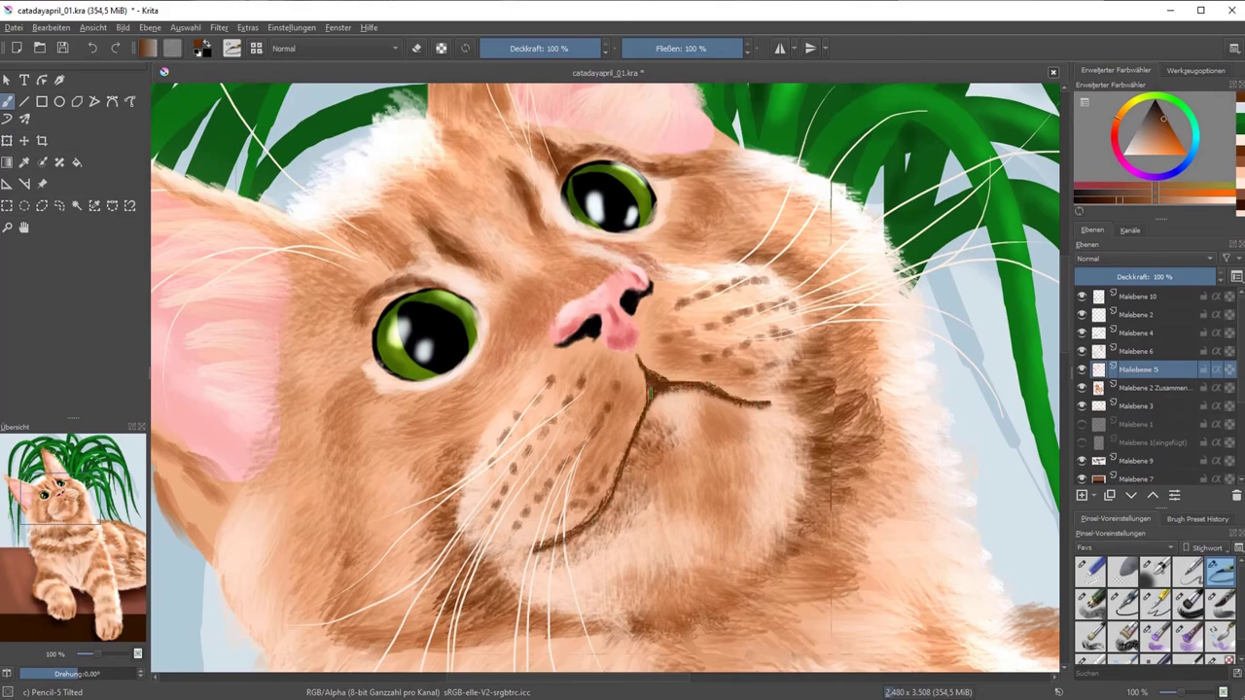
Darken the cat's chin line with the quick-shade pencil brush
key(slash)
drag(650, 391, 584, 533)
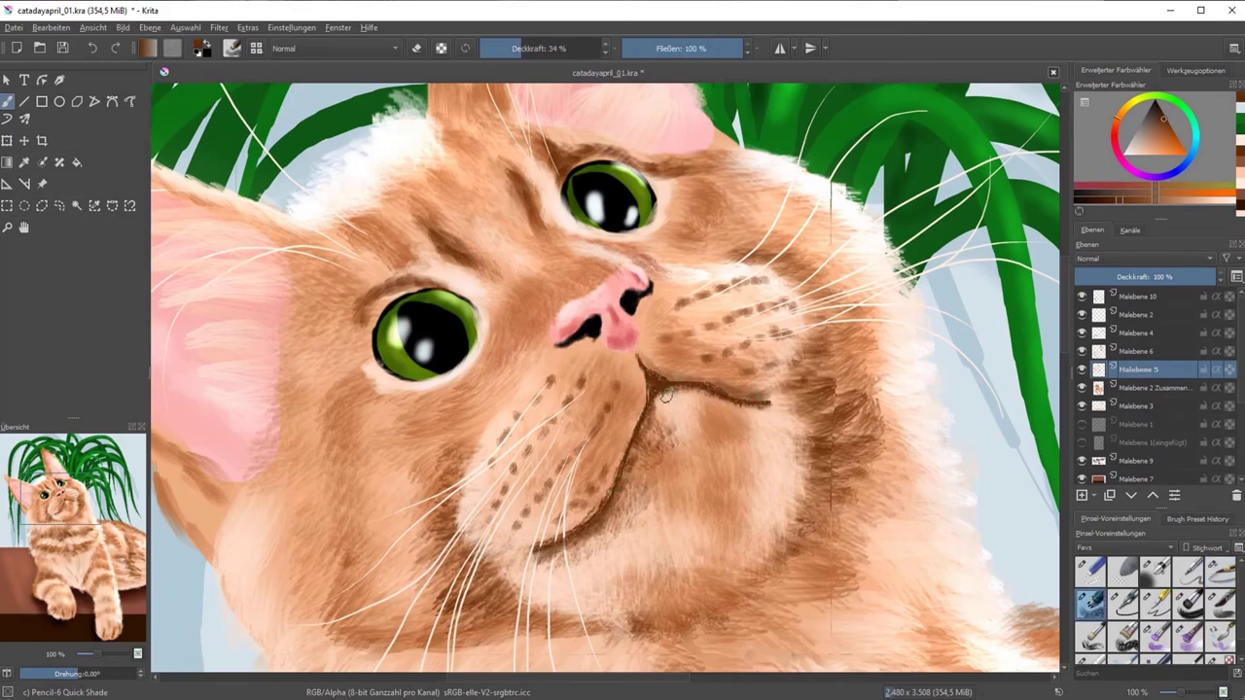